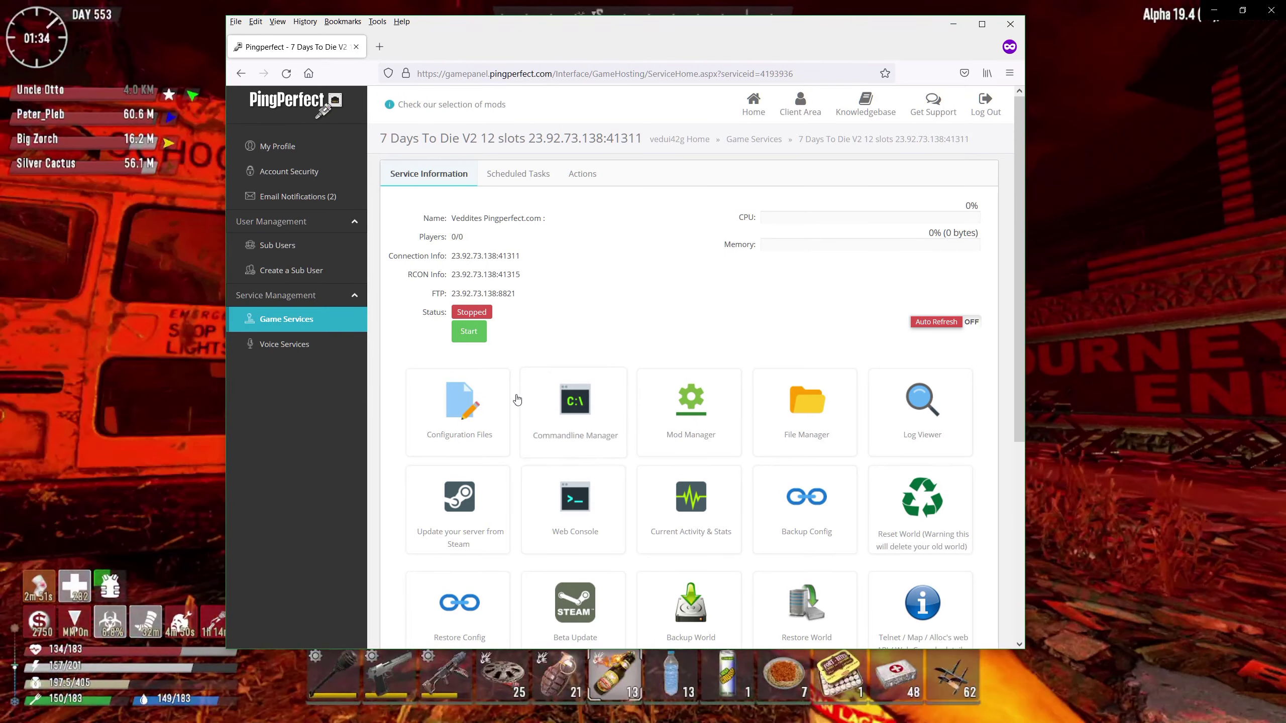
scroll(507, 355, "down", 1)
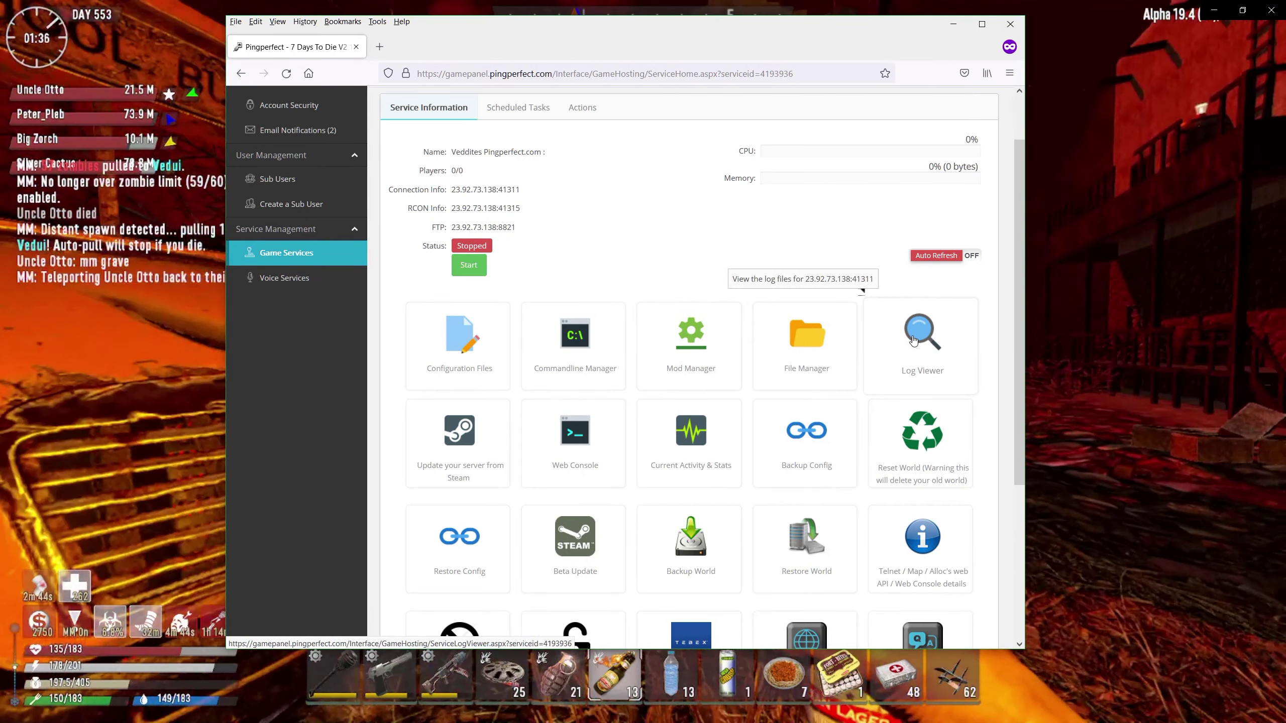
scroll(854, 399, "down", 2)
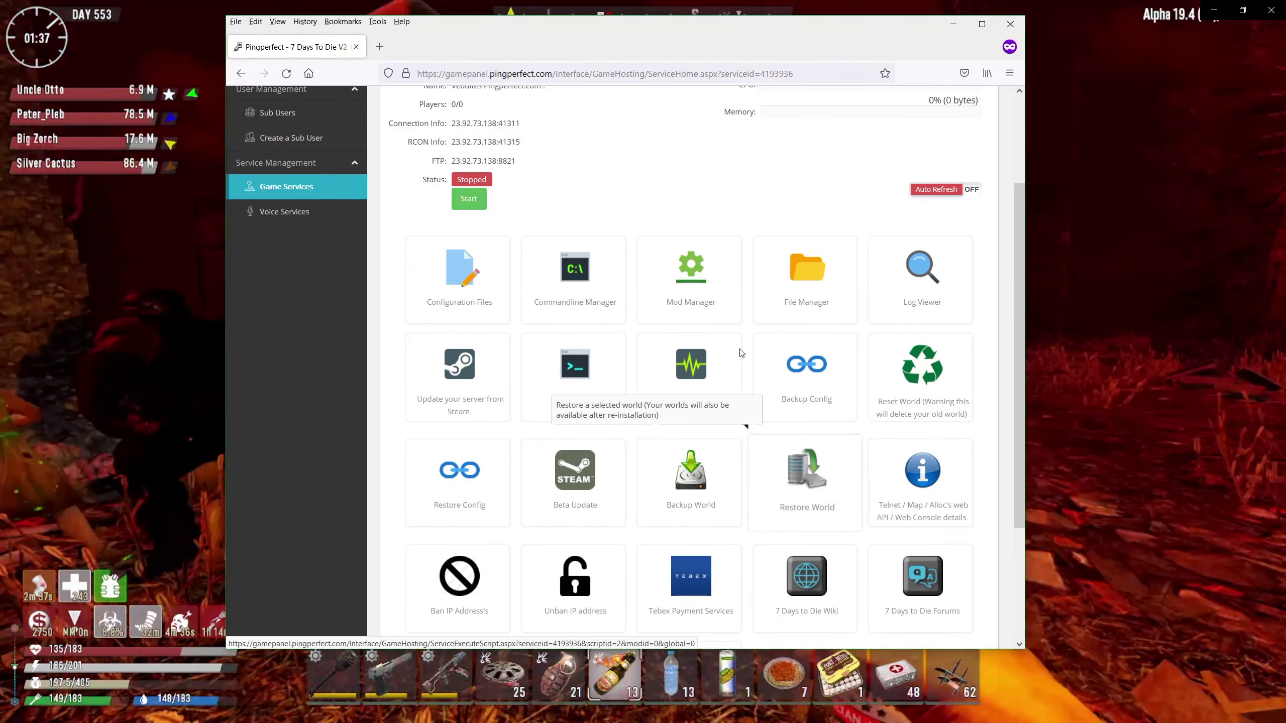
scroll(742, 354, "up", 3)
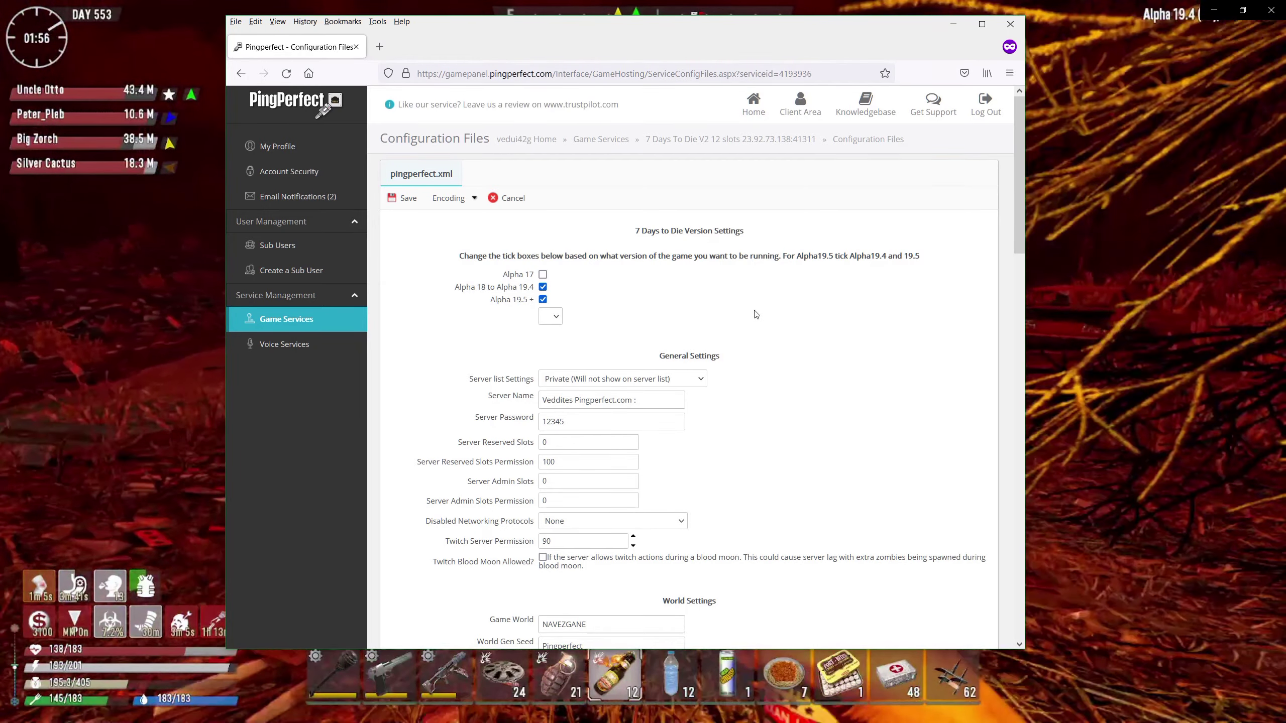
scroll(760, 311, "down", 2)
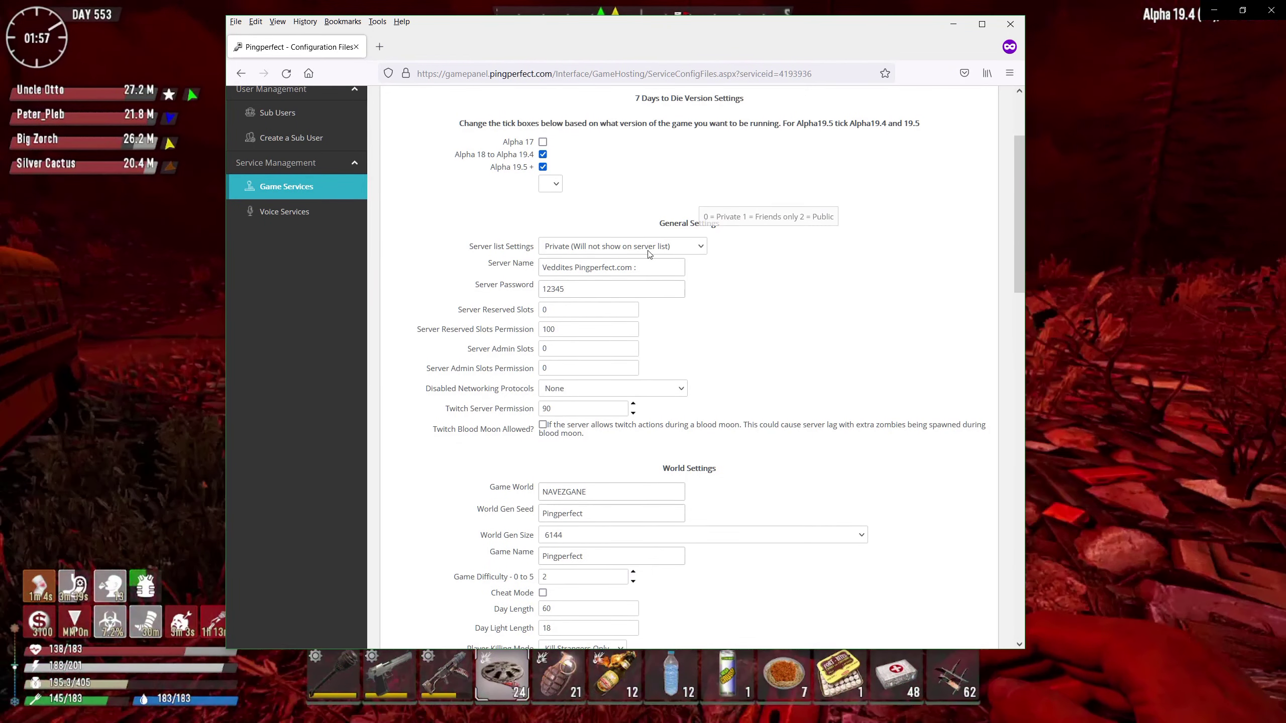
scroll(712, 324, "down", 3)
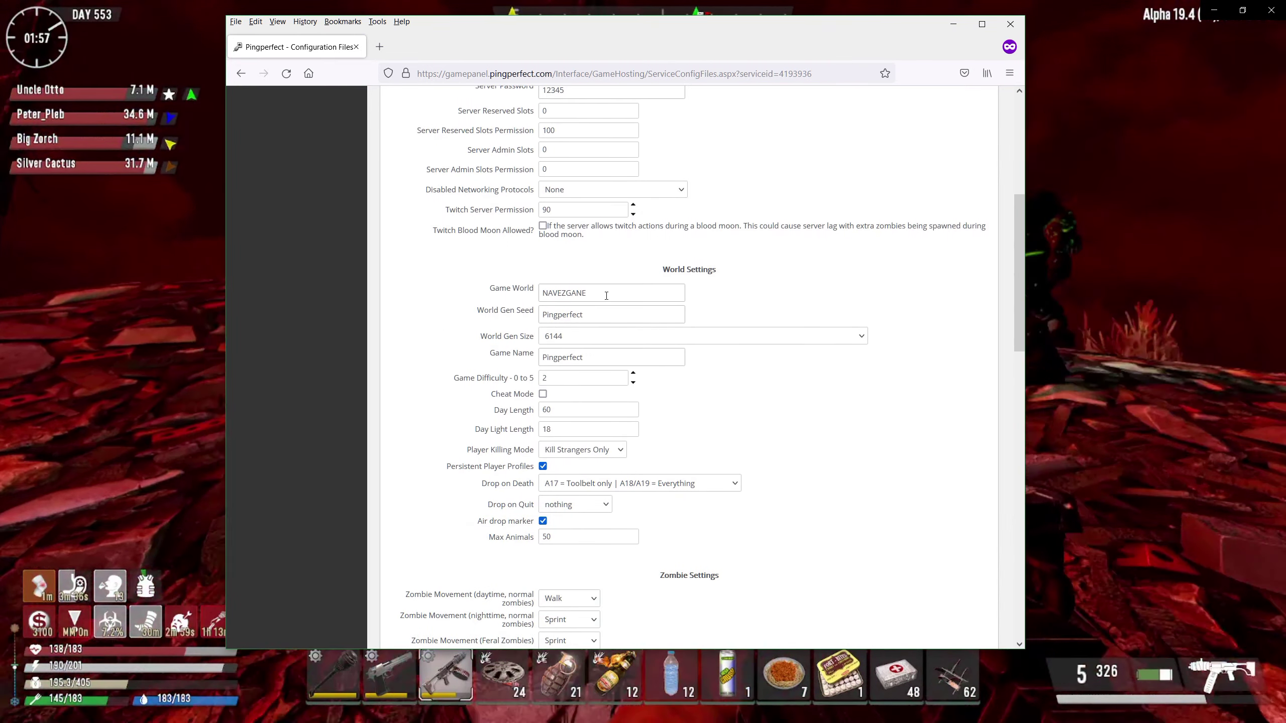
mouse_move(587, 297)
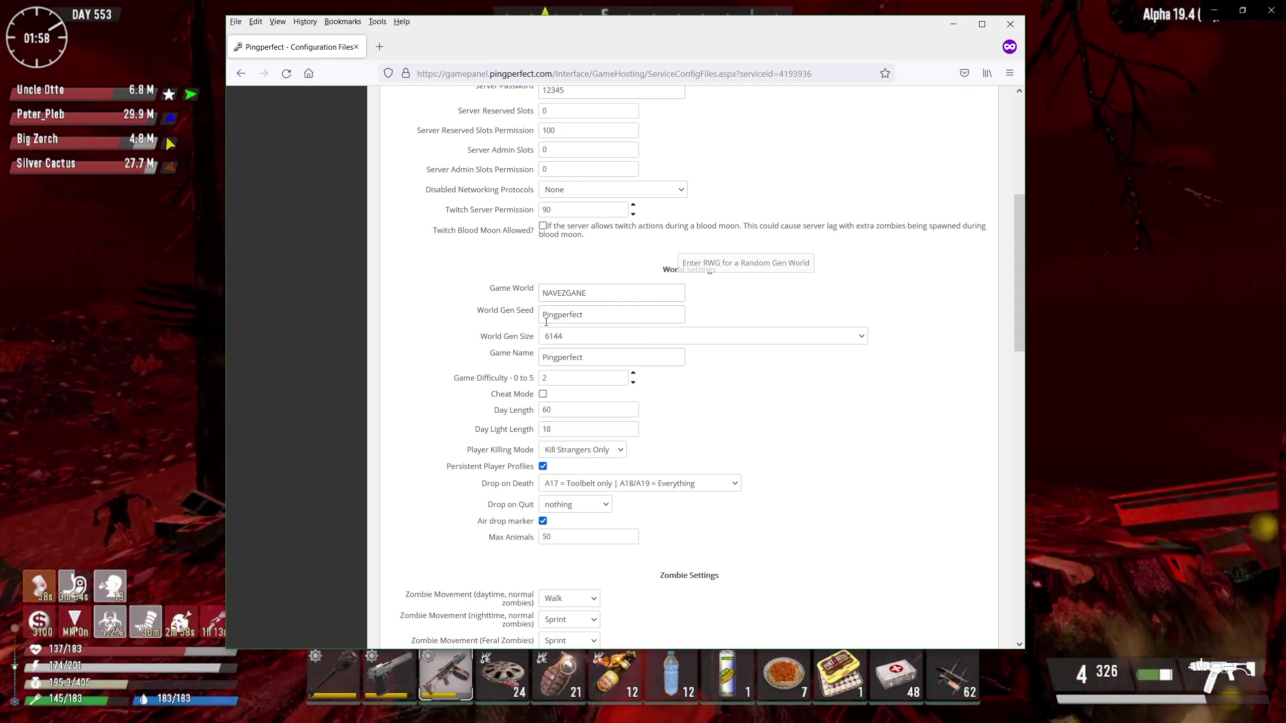
mouse_move(577, 319)
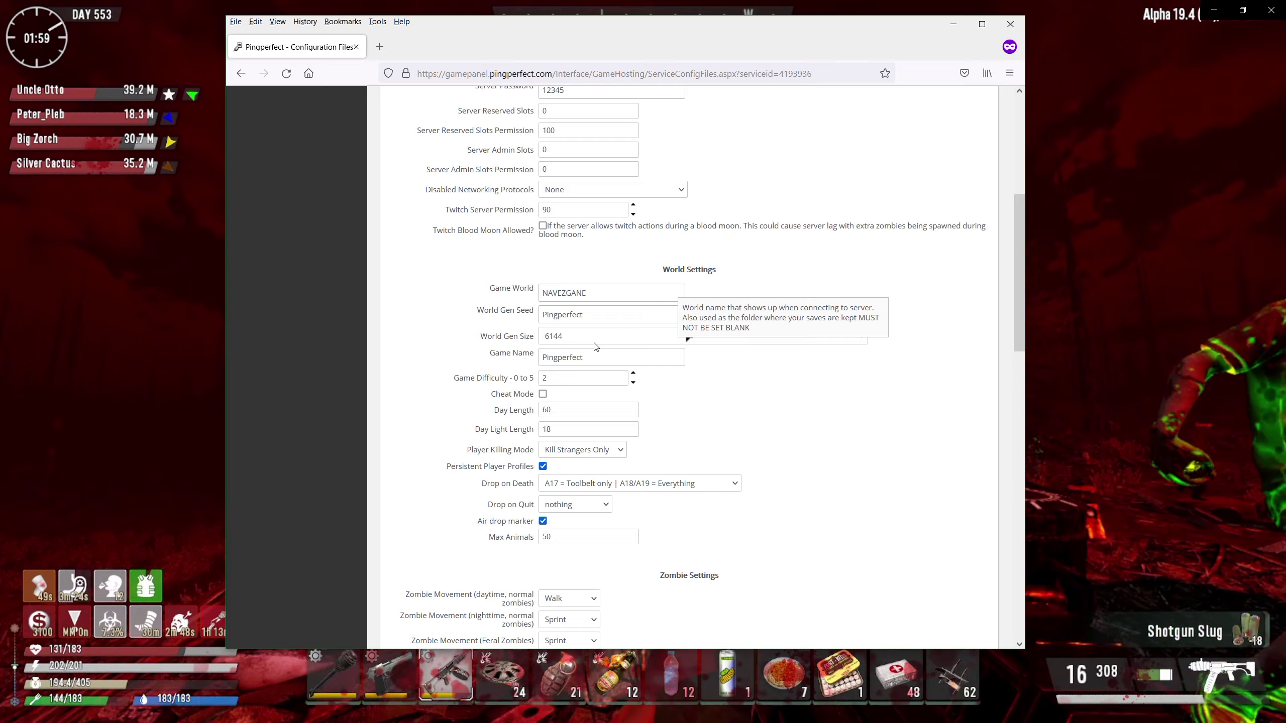
scroll(593, 349, "down", 4)
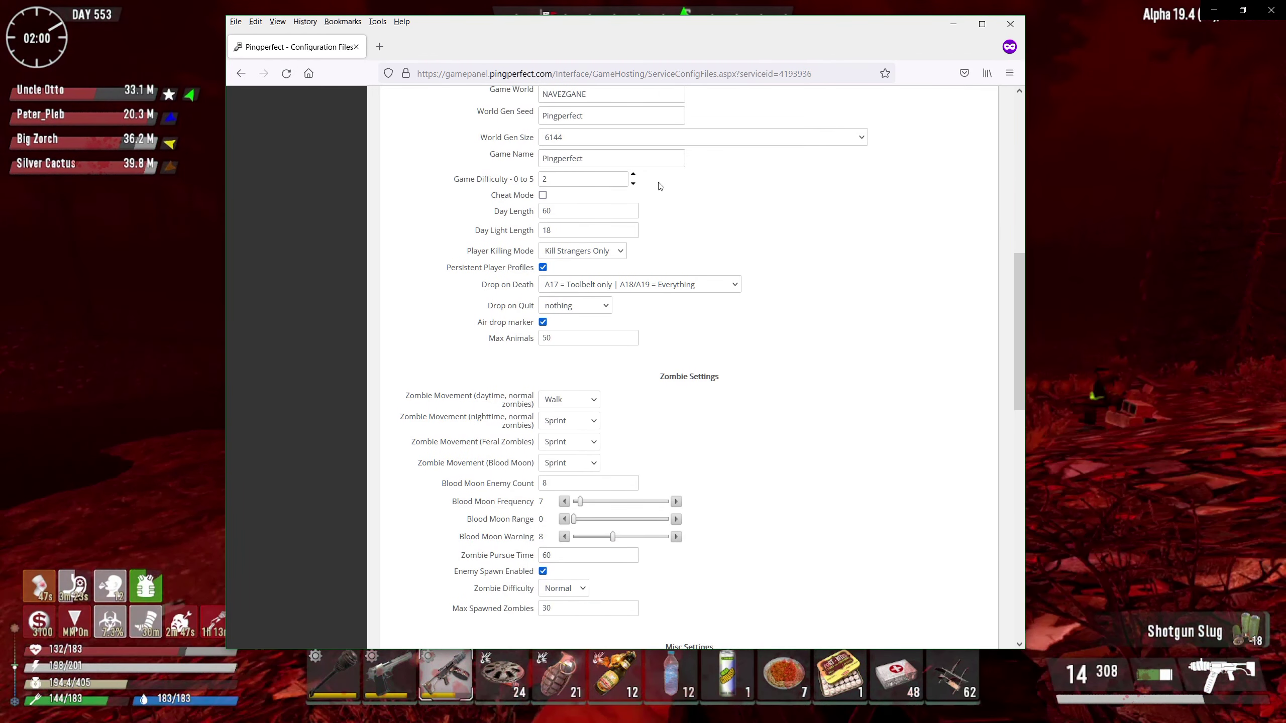
scroll(715, 216, "down", 4)
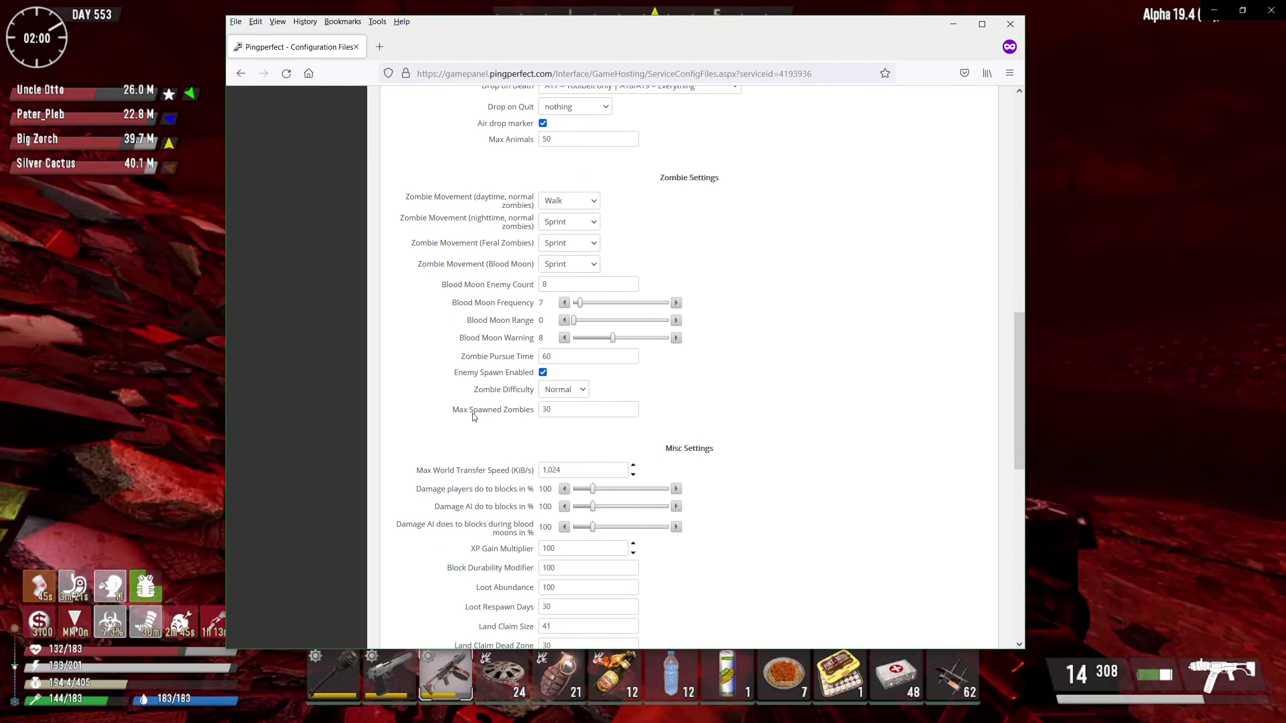
scroll(678, 393, "down", 3)
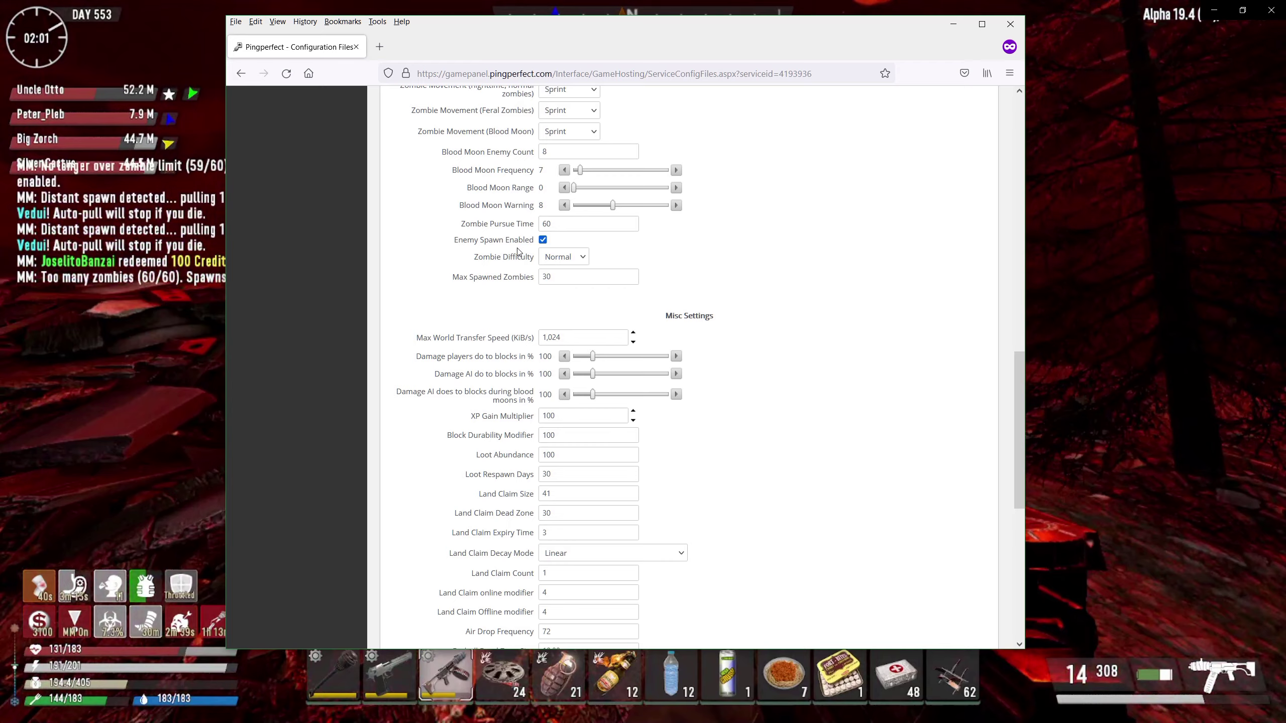
mouse_move(589, 173)
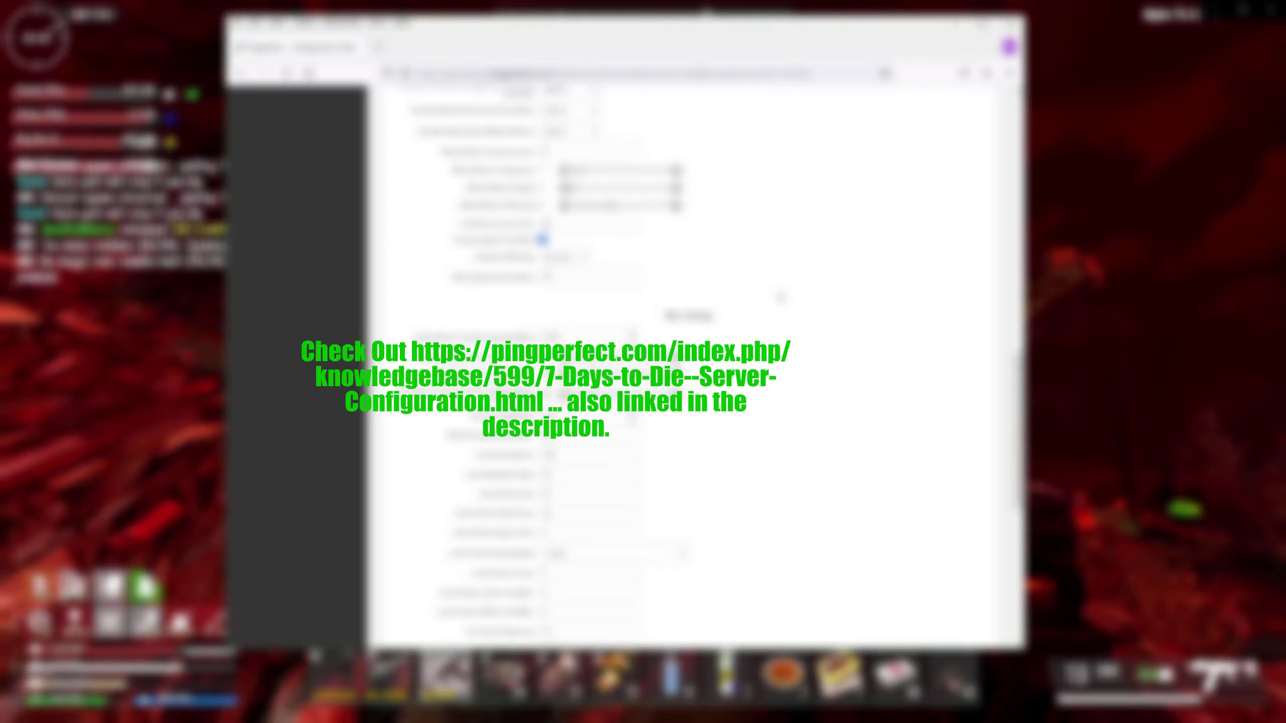
scroll(694, 355, "down", 3)
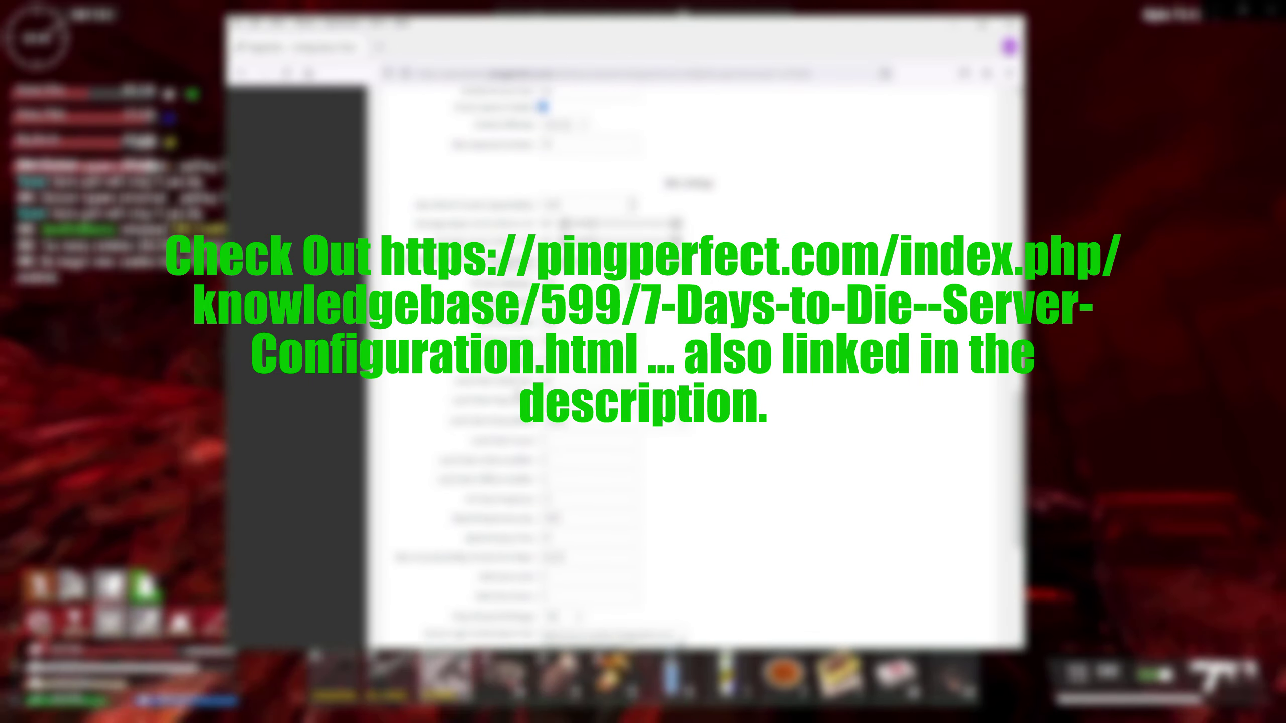
scroll(517, 400, "down", 5)
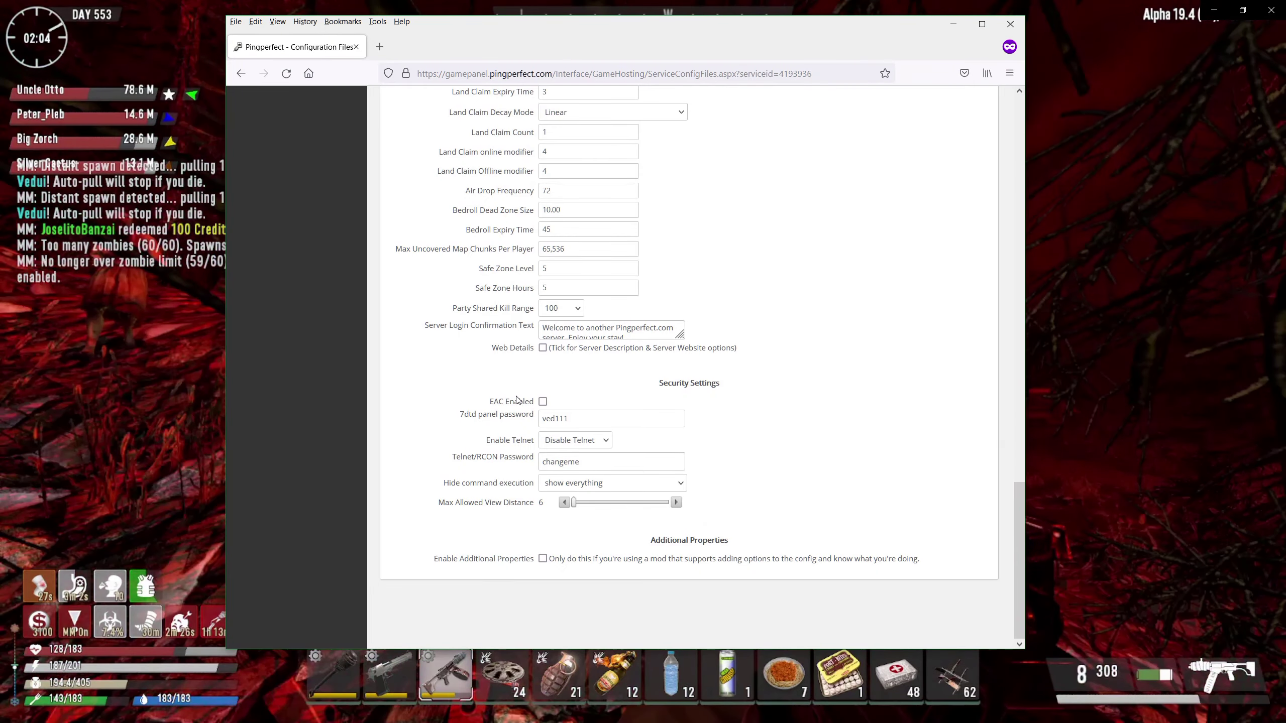
scroll(517, 401, "up", 15)
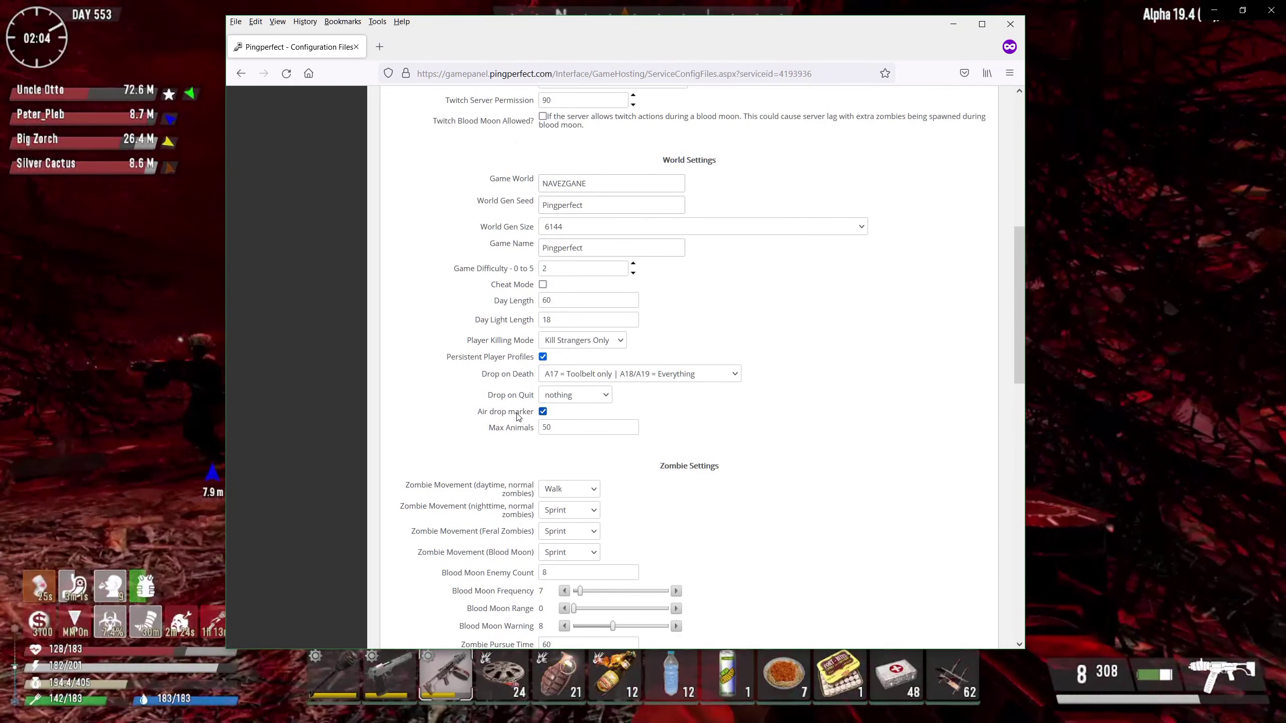
scroll(810, 380, "down", 5)
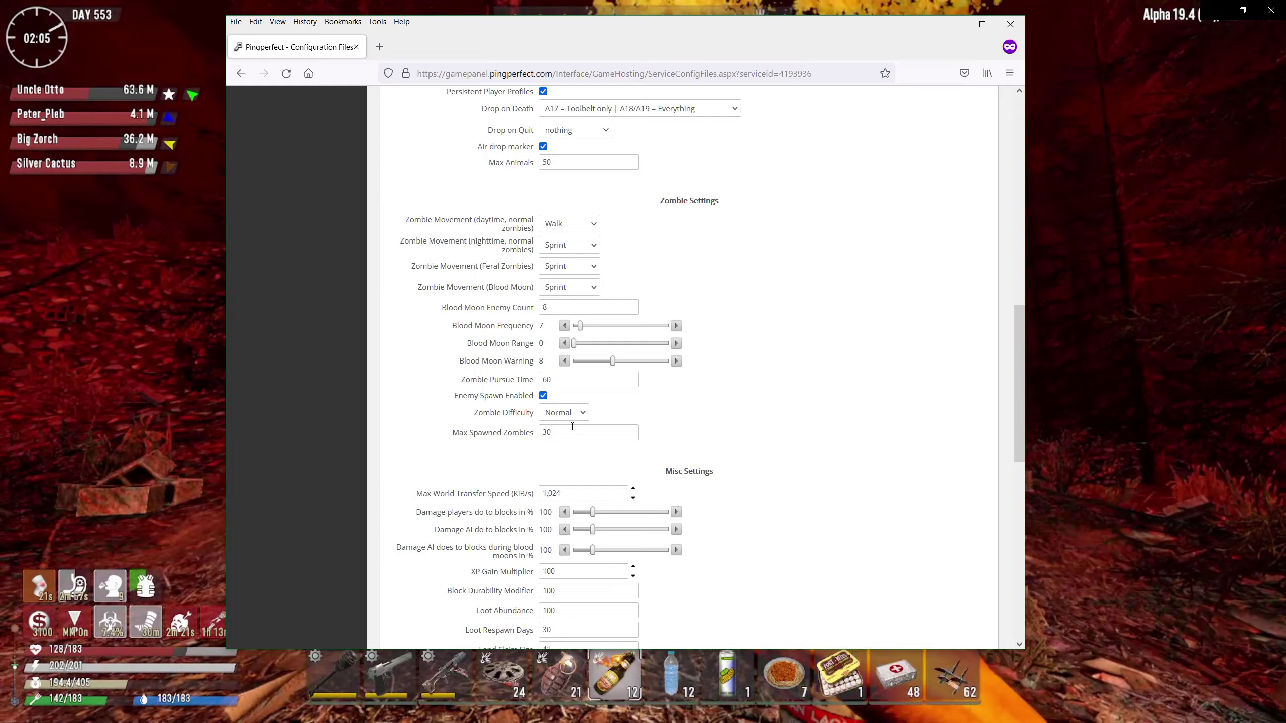
mouse_move(559, 434)
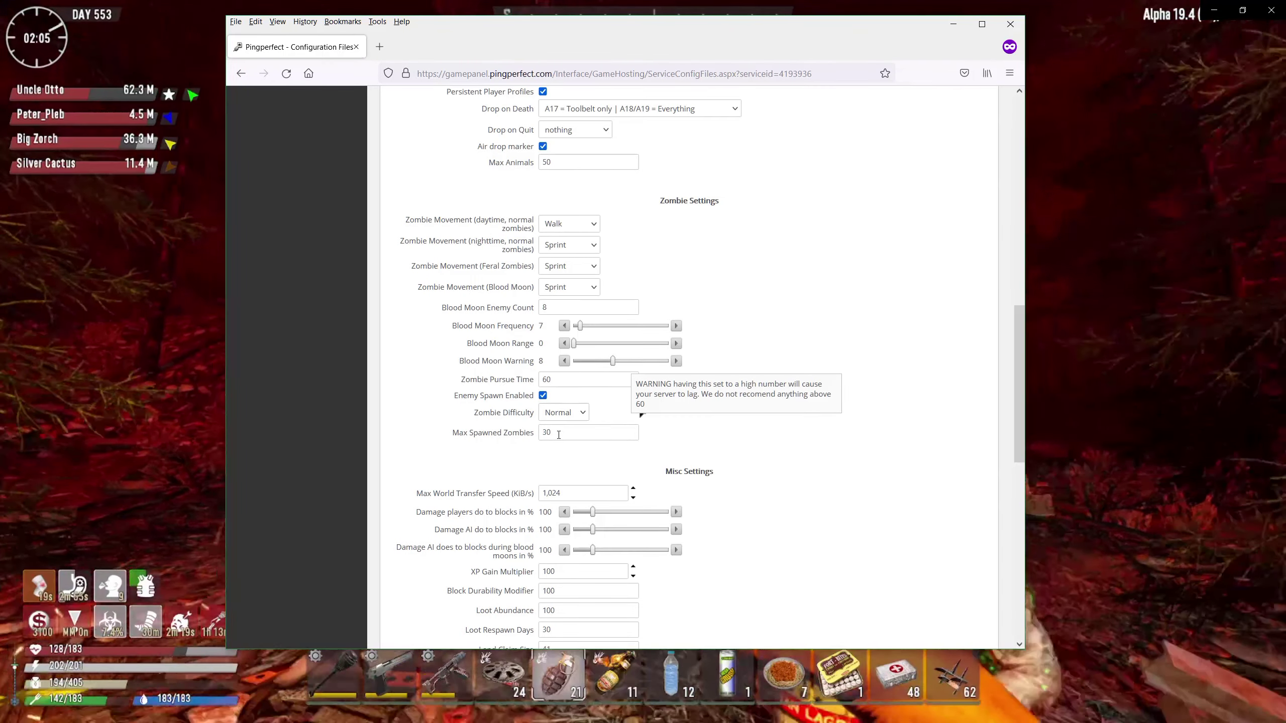
scroll(582, 415, "down", 3)
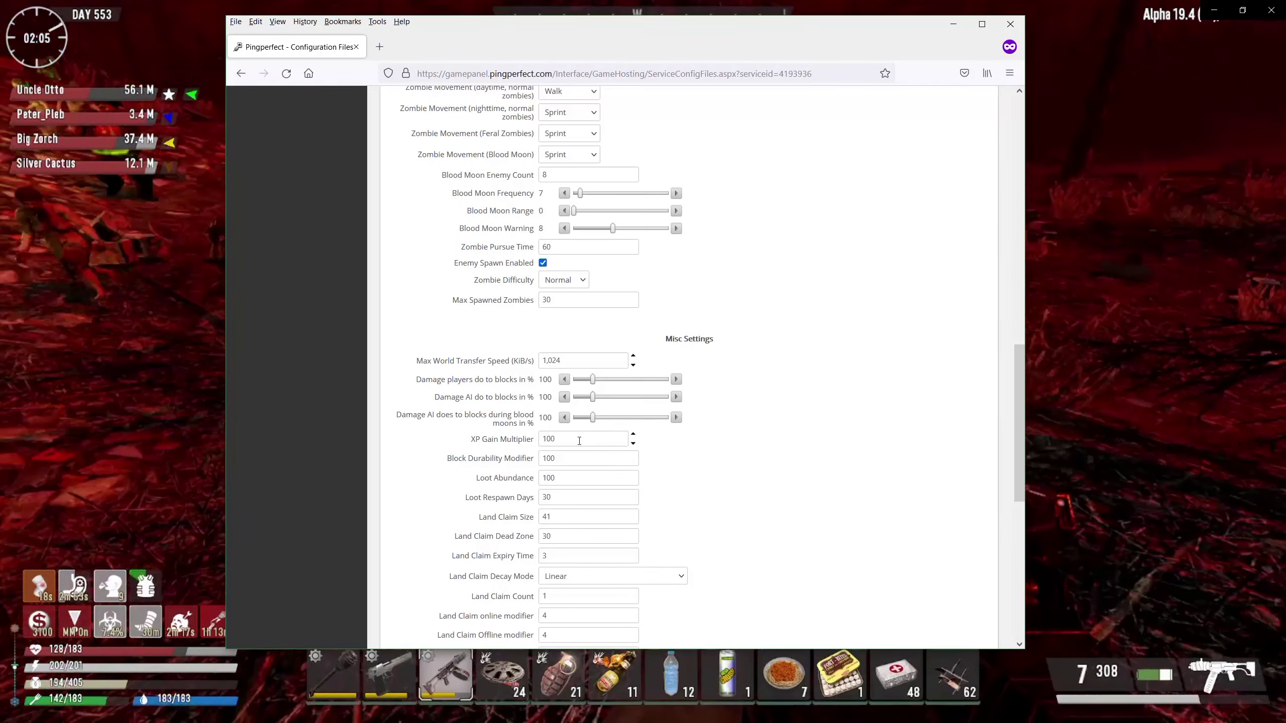
scroll(578, 439, "up", 6)
scroll(587, 434, "down", 10)
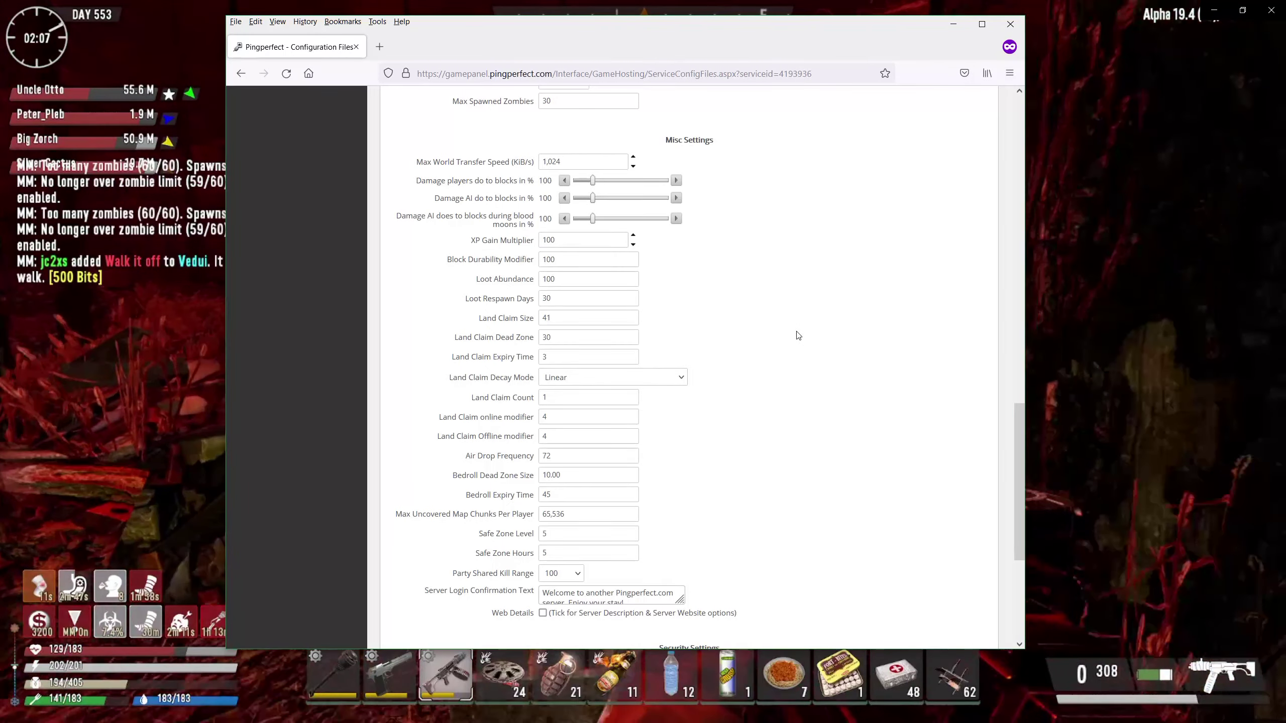
scroll(798, 336, "up", 20)
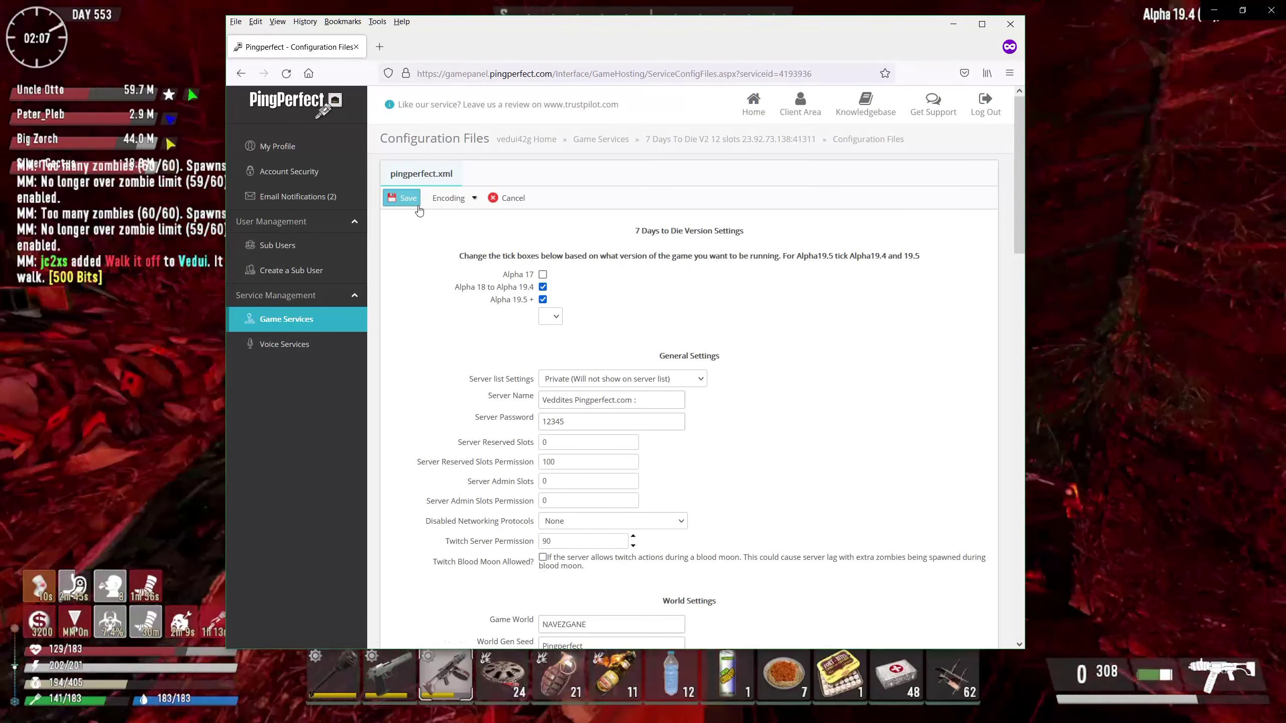
Step: Save pingperfect.xml, then open webpermissions.xml as raw text and look through it
left_click(402, 198)
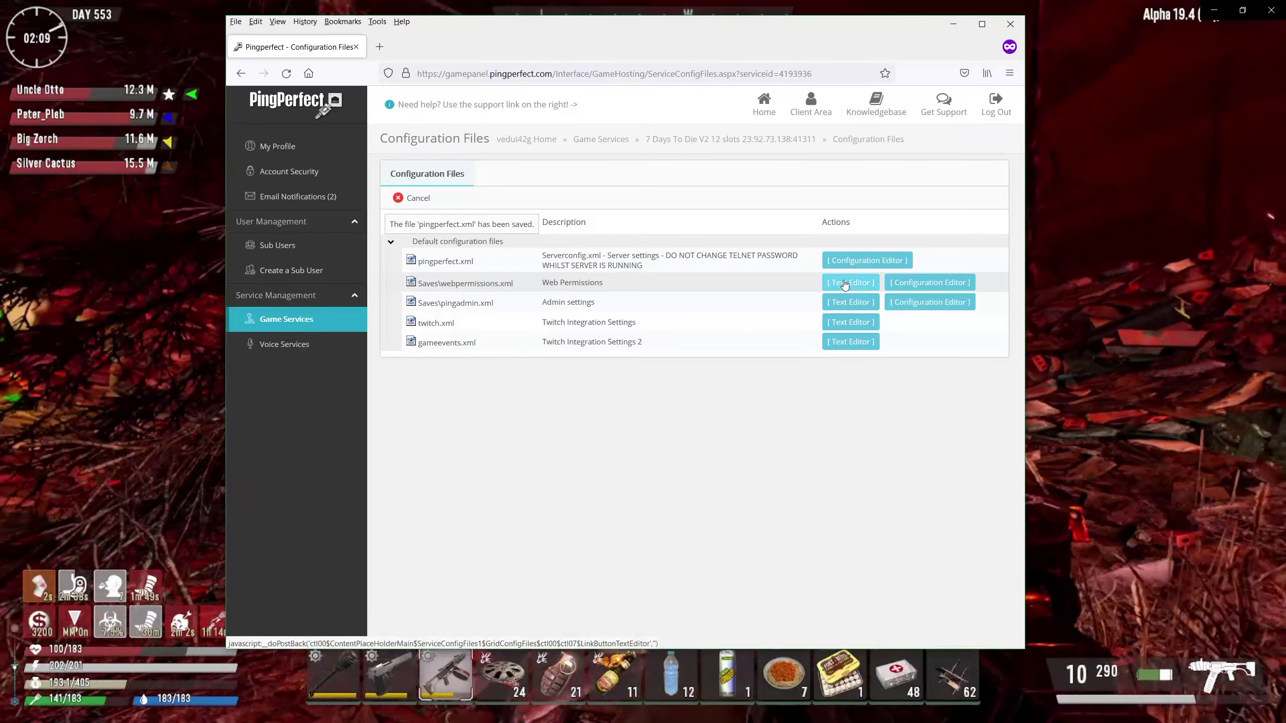
left_click(845, 285)
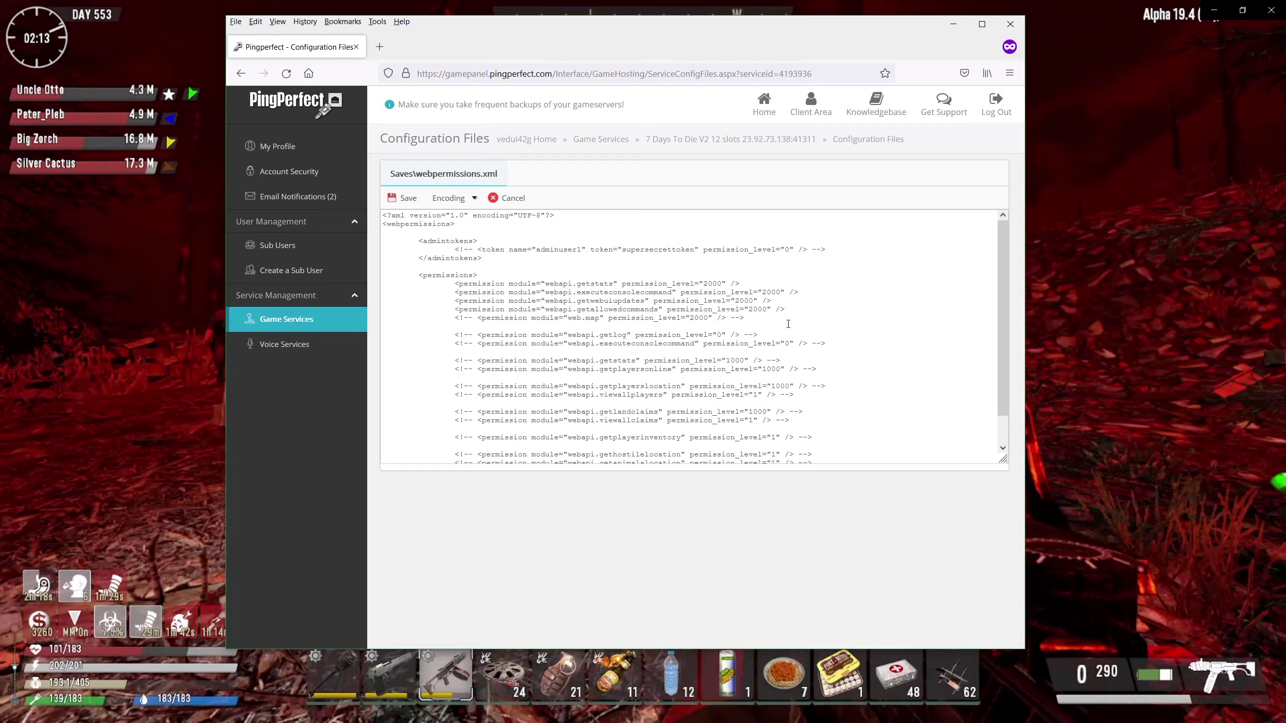
scroll(674, 291, "down", 2)
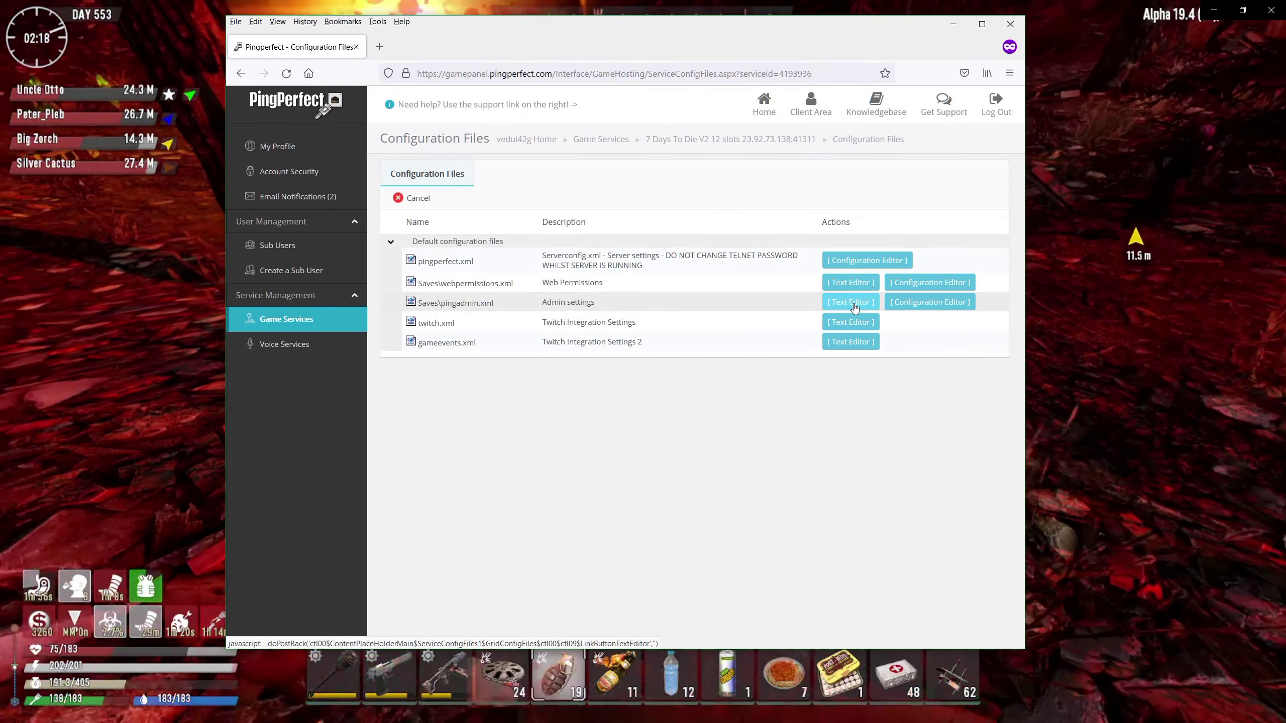
left_click(854, 304)
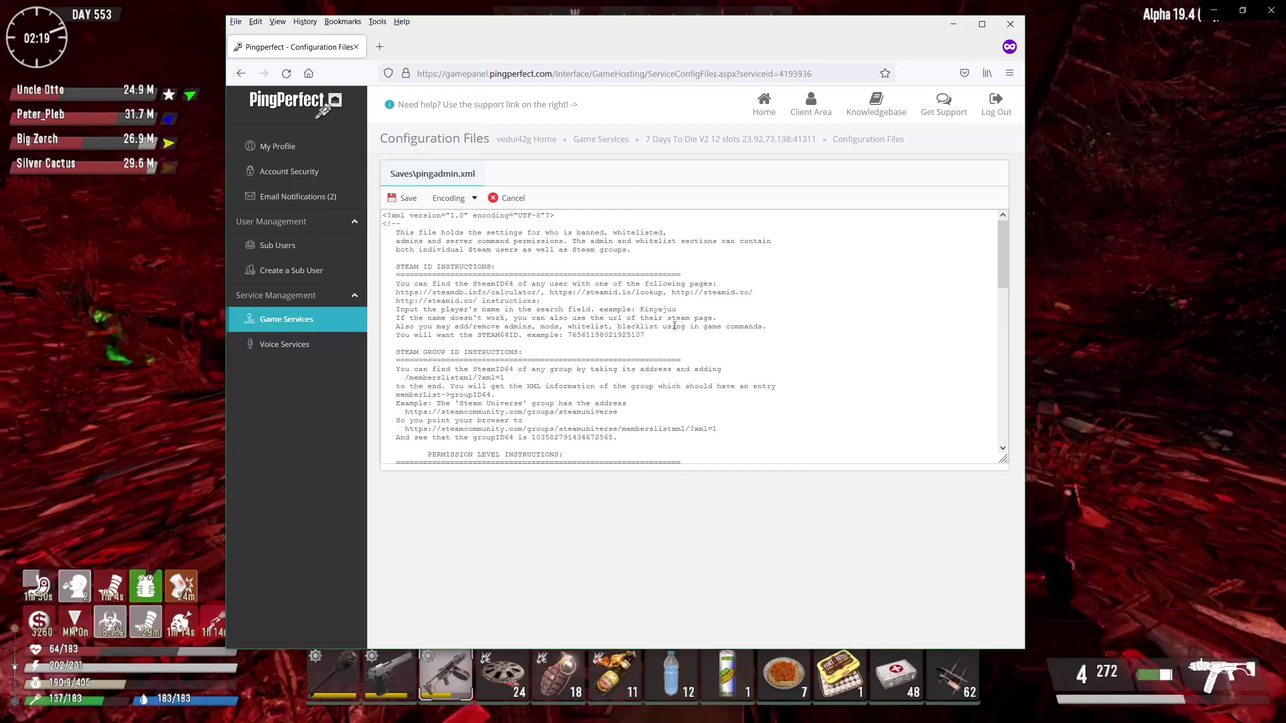
left_click(517, 199)
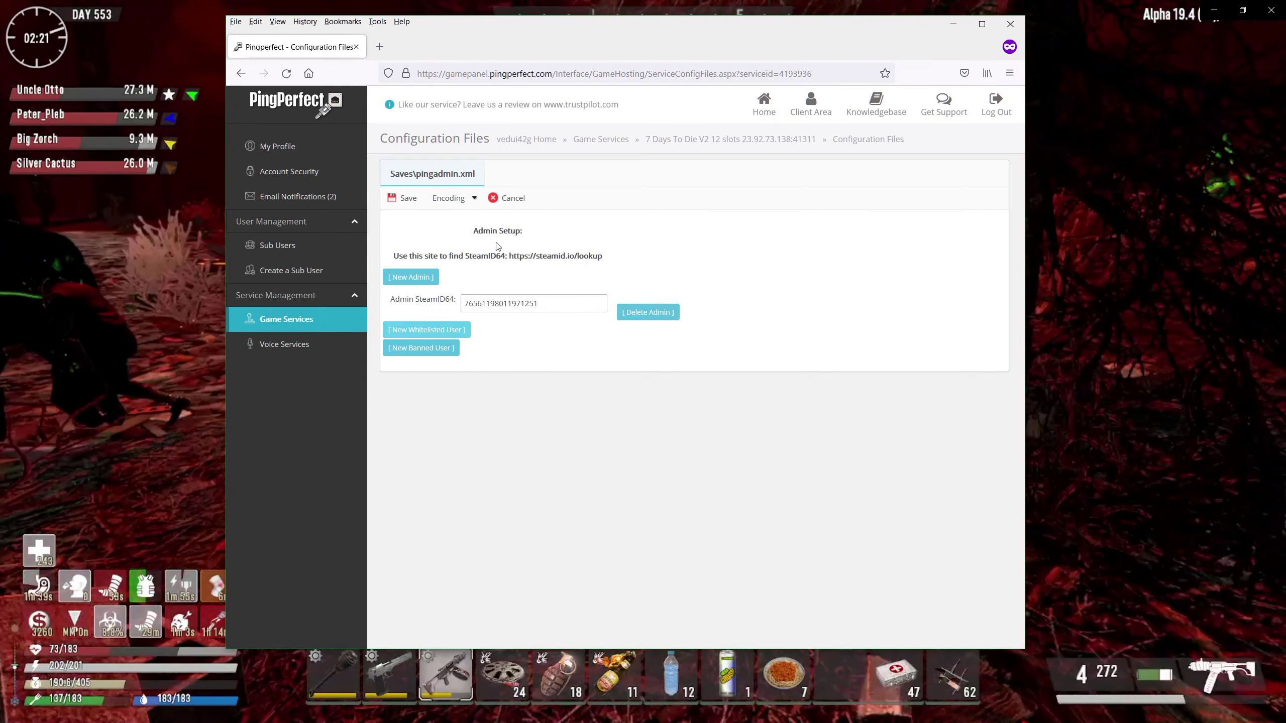
left_click(513, 198)
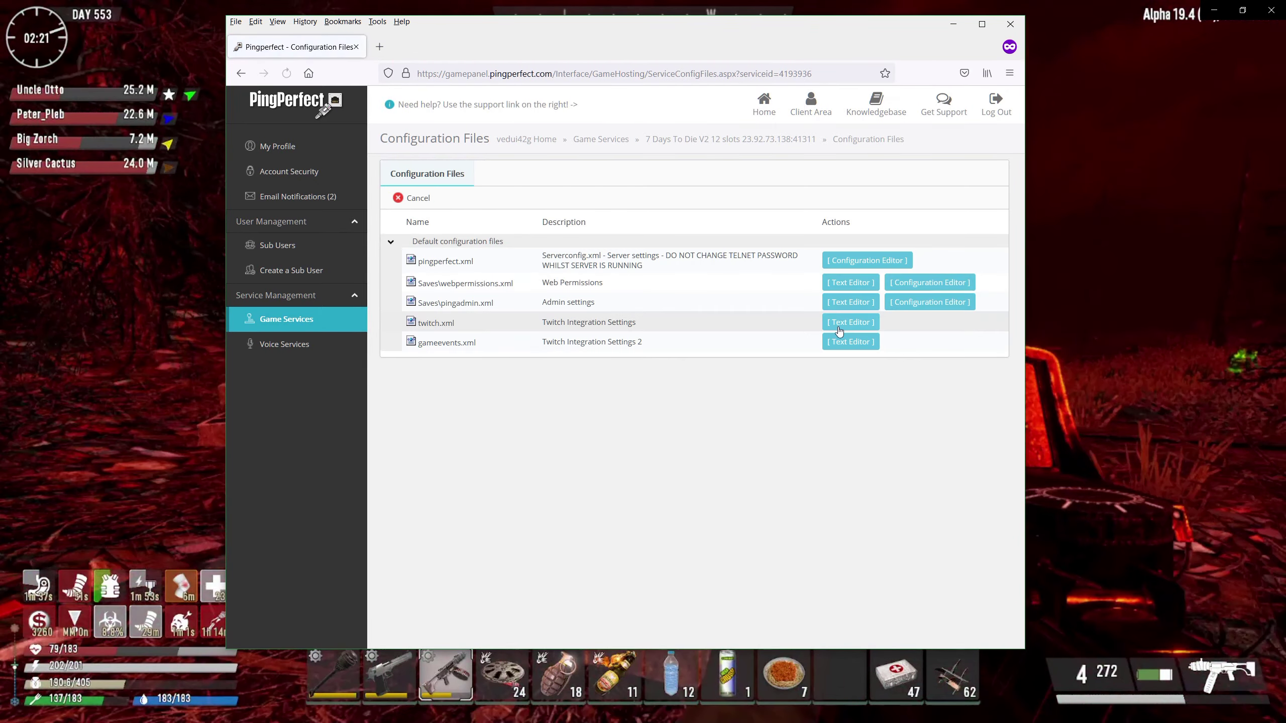
left_click(847, 302)
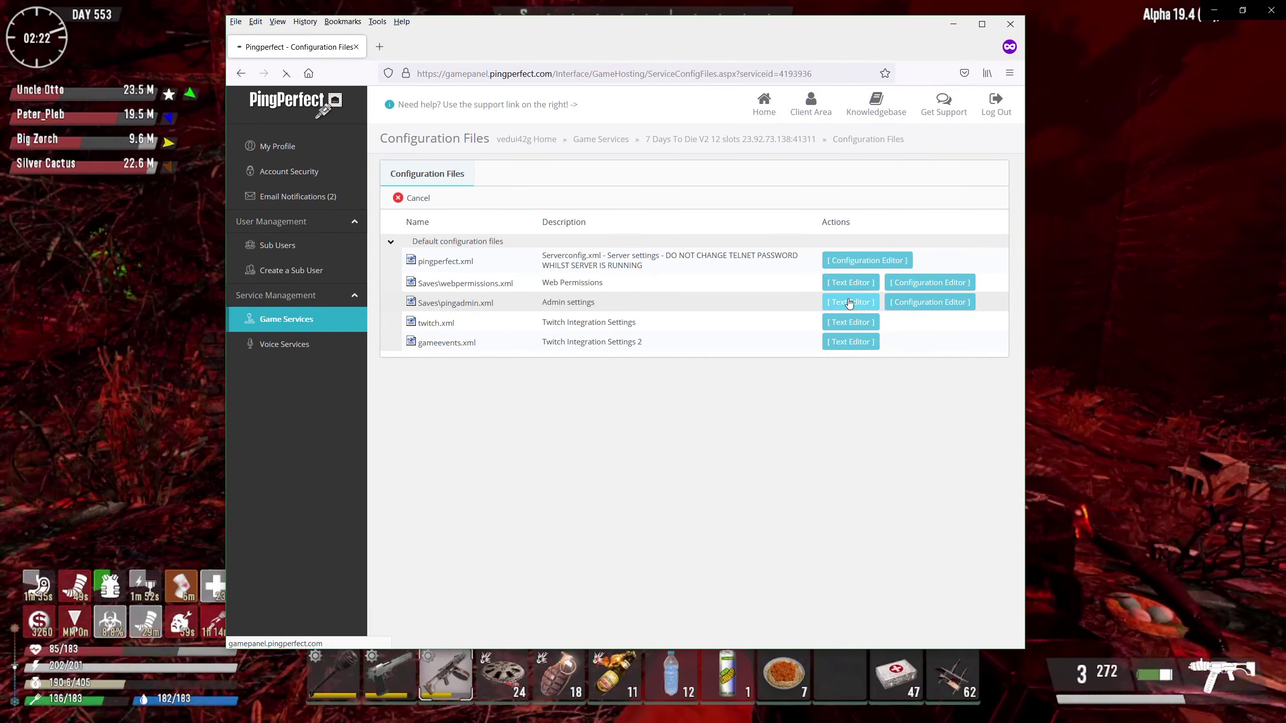
scroll(595, 305, "down", 6)
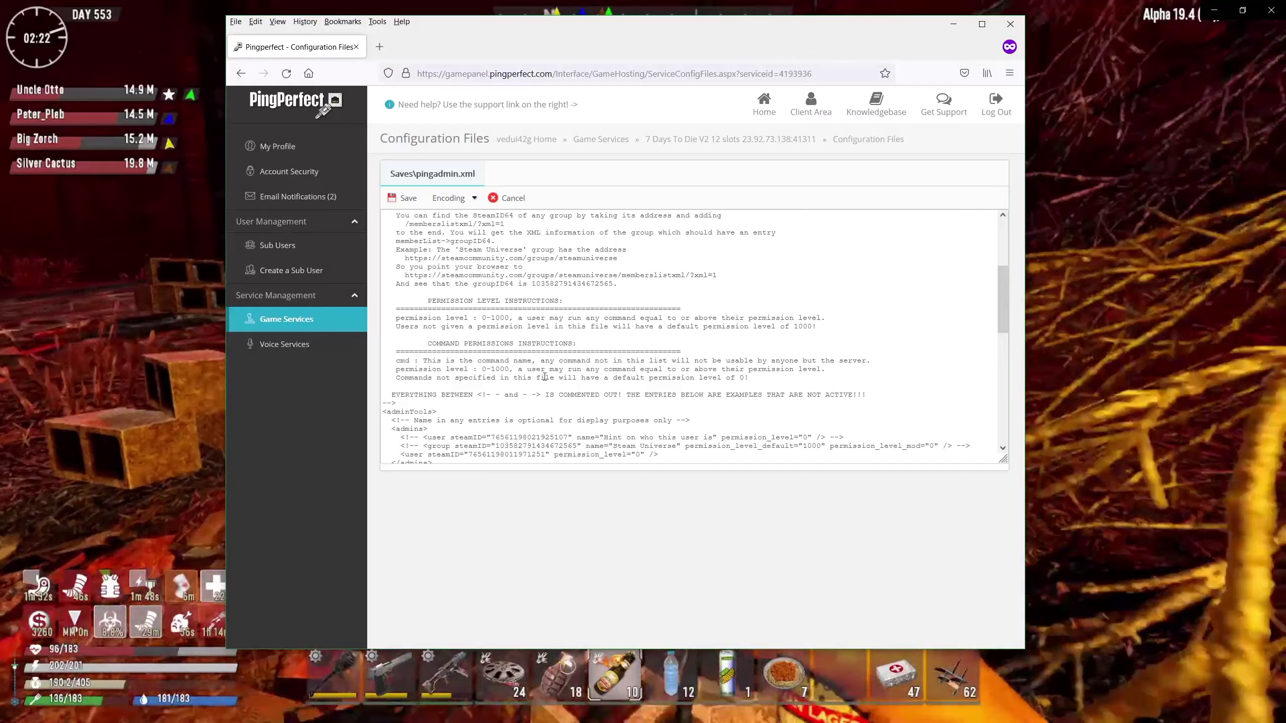
scroll(533, 385, "down", 2)
scroll(533, 385, "down", 2)
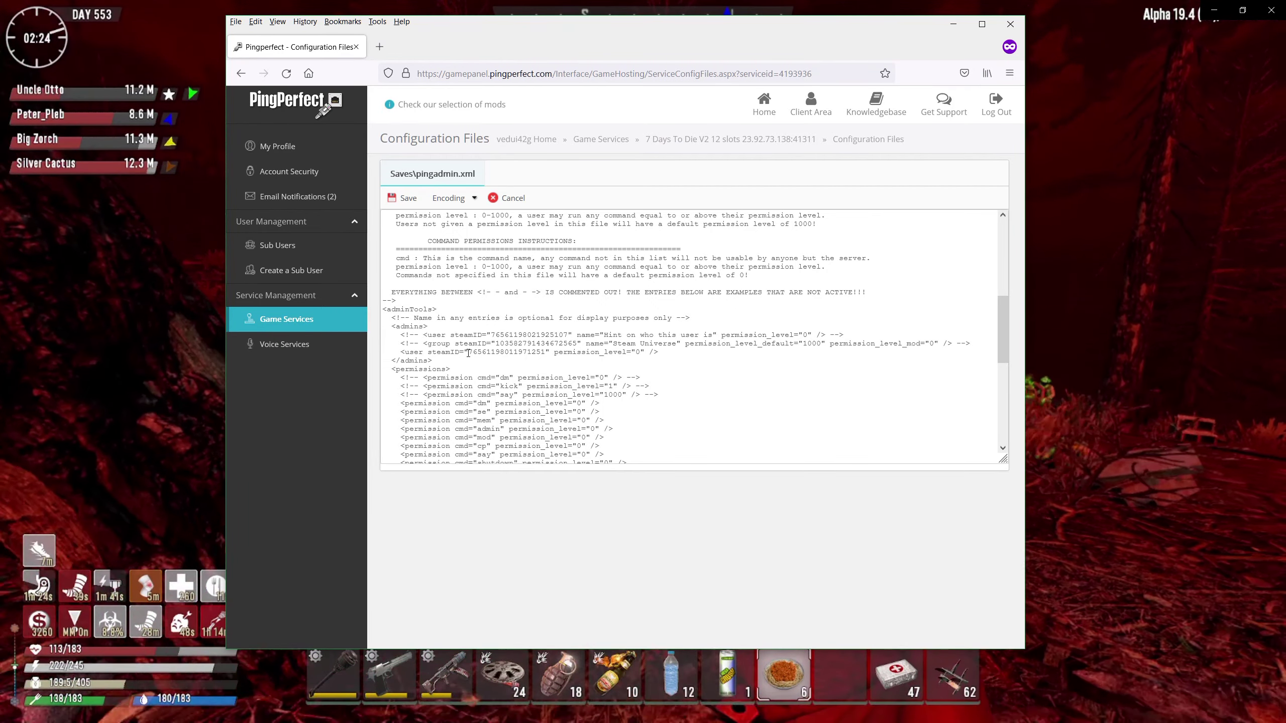
left_click_drag(470, 351, 538, 350)
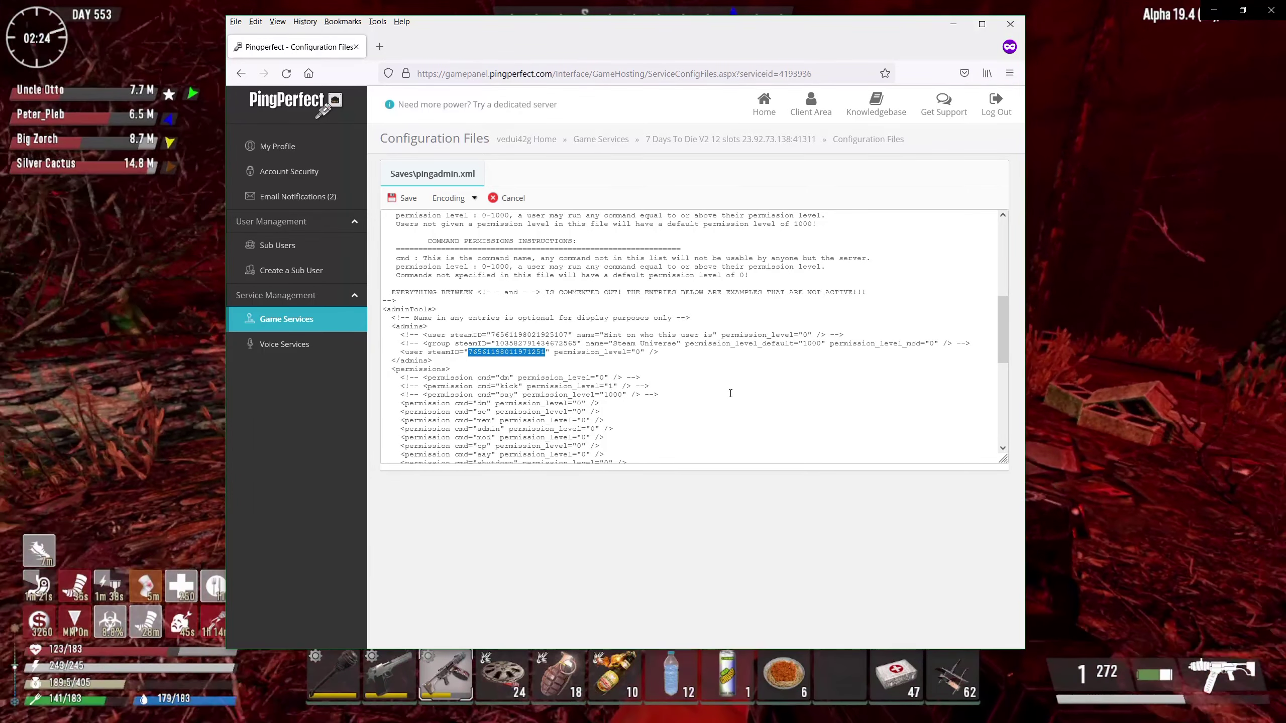
scroll(521, 285, "down", 4)
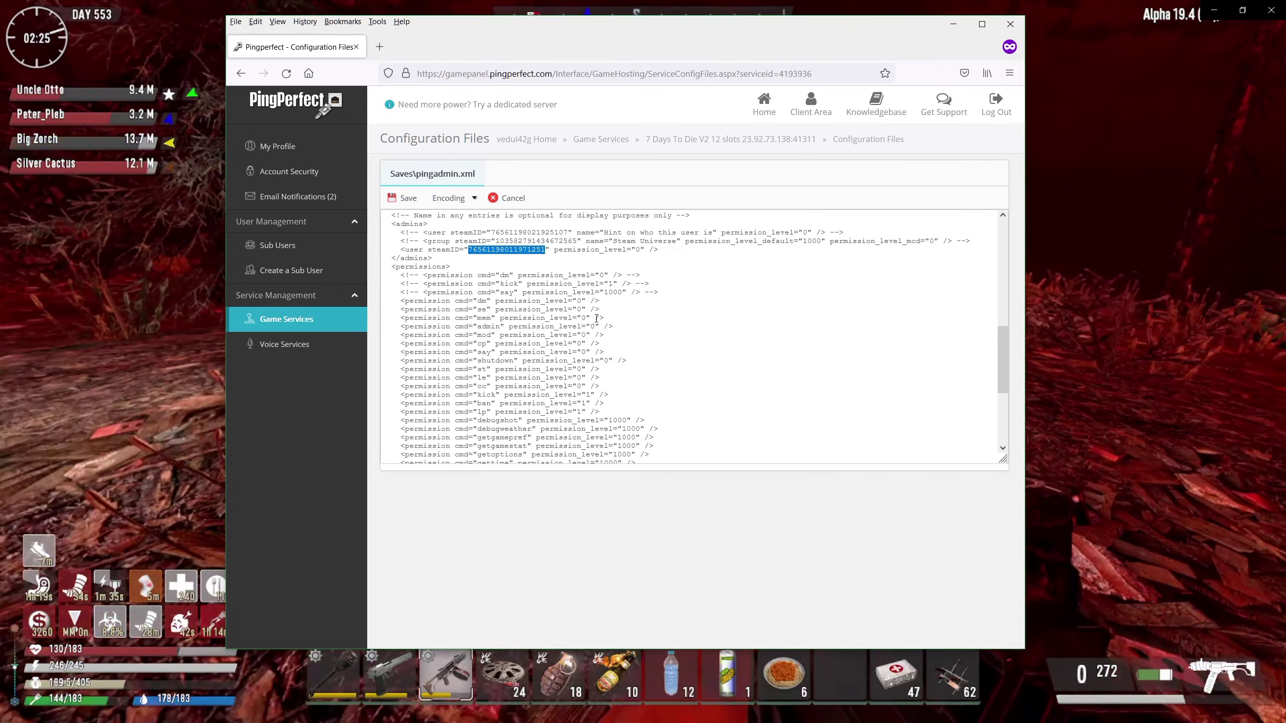
scroll(524, 310, "down", 4)
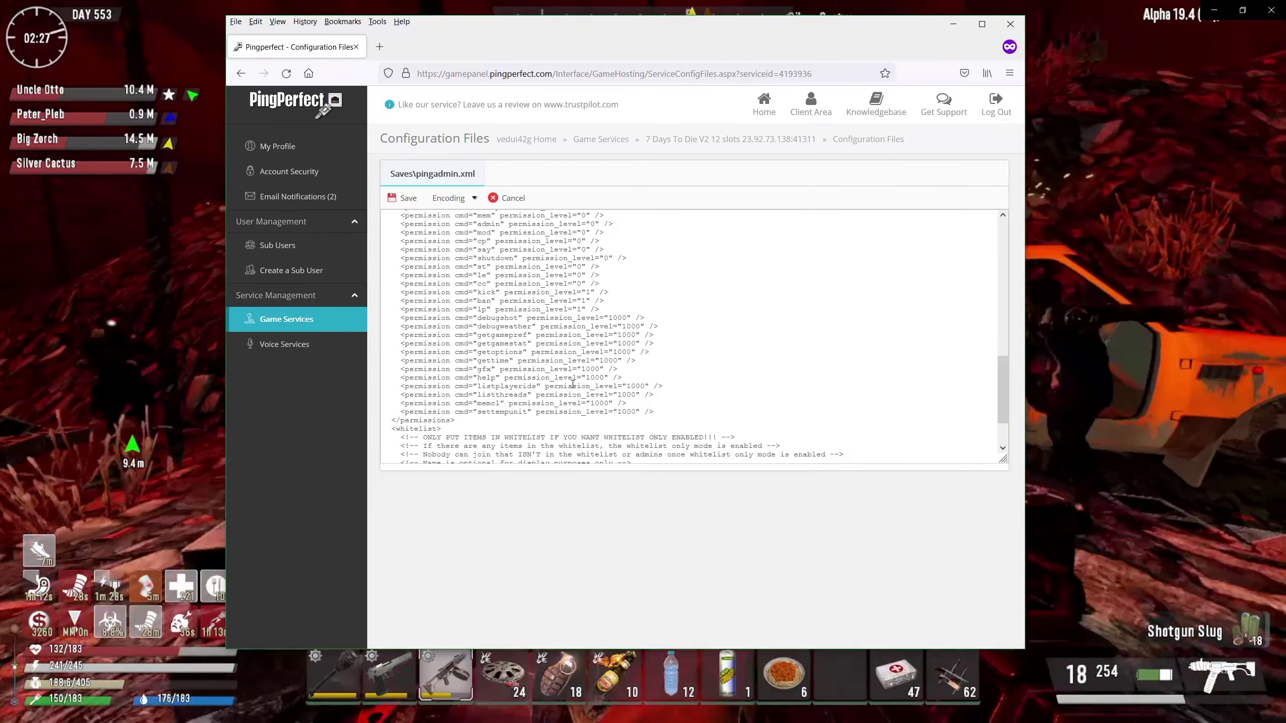
scroll(573, 362, "down", 2)
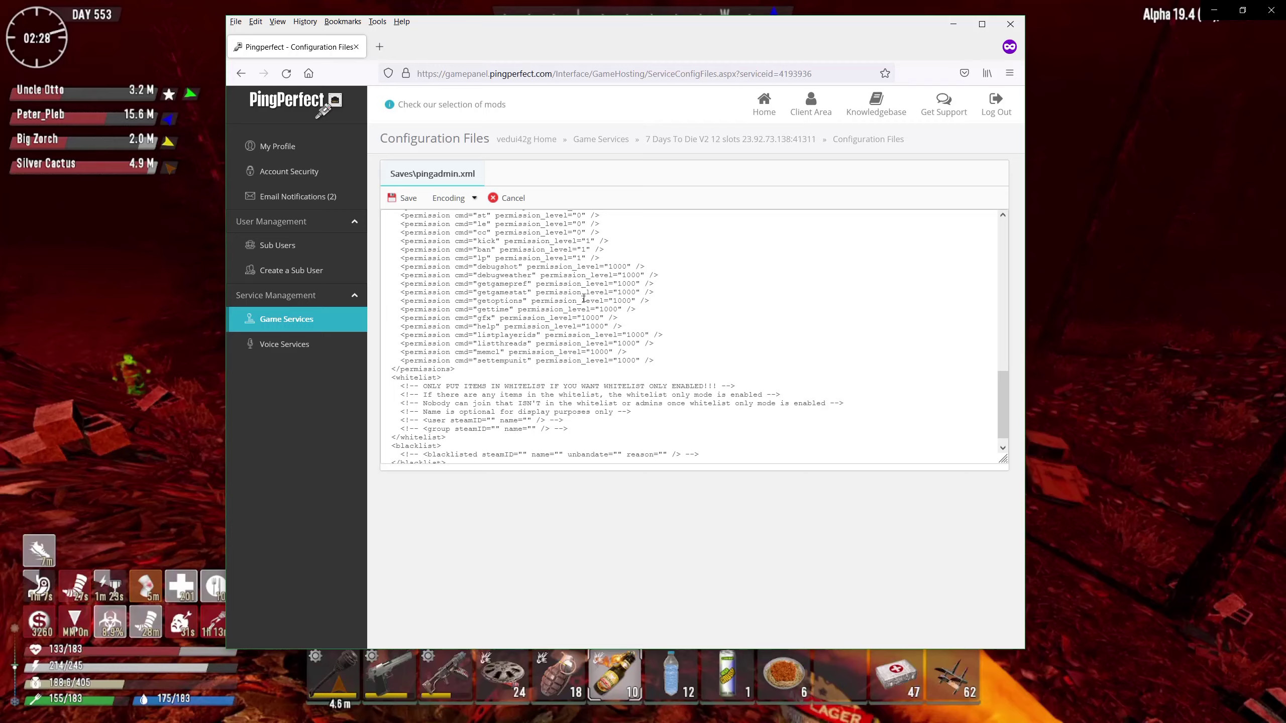
scroll(584, 299, "down", 1)
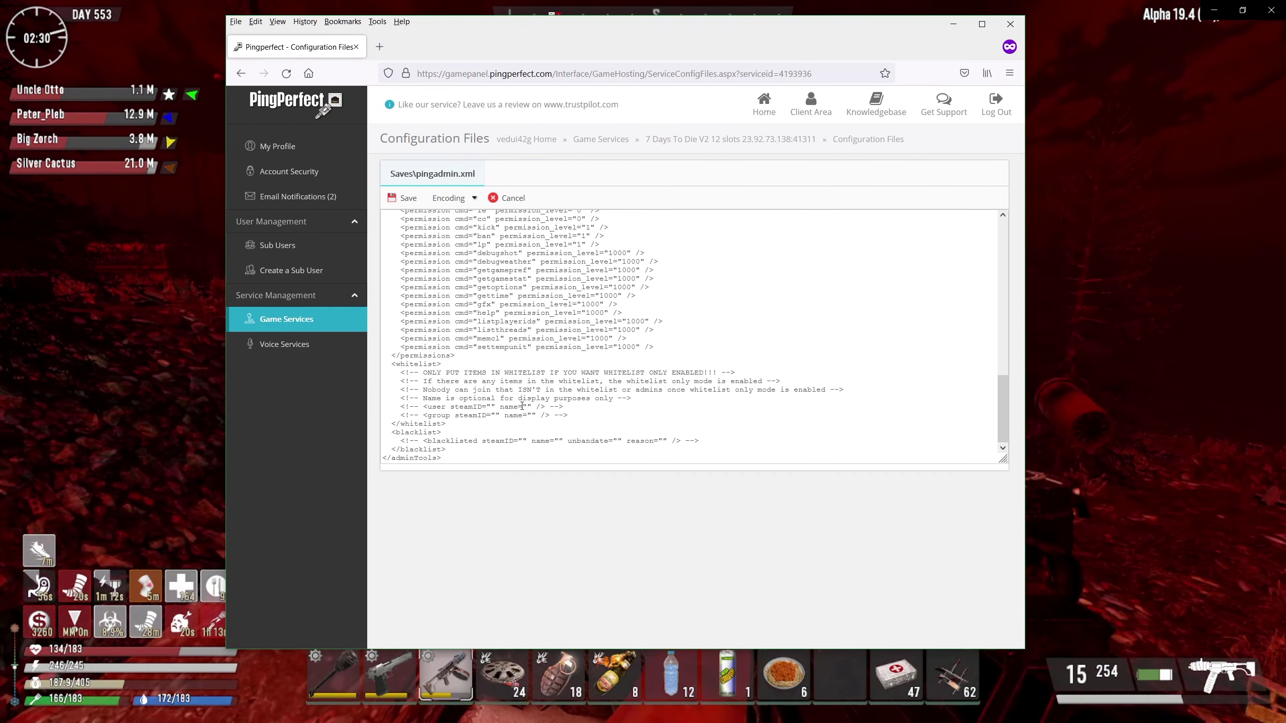
left_click(528, 407)
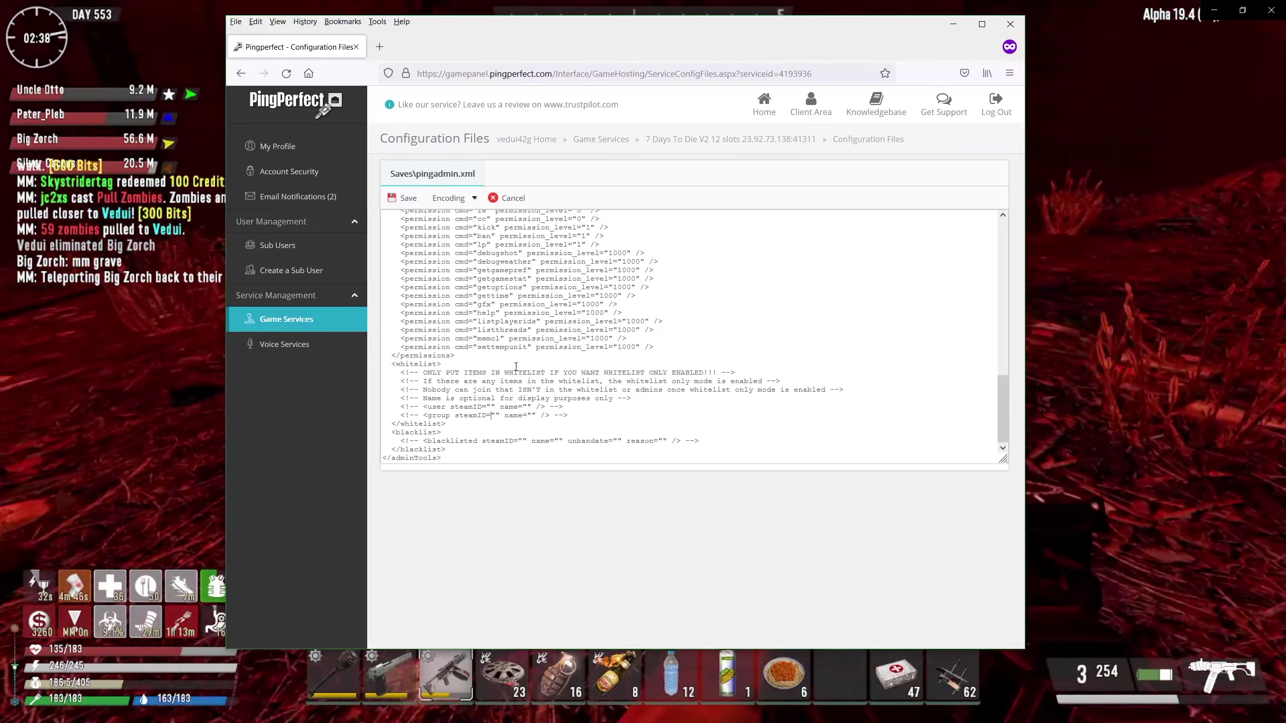
left_click(491, 416)
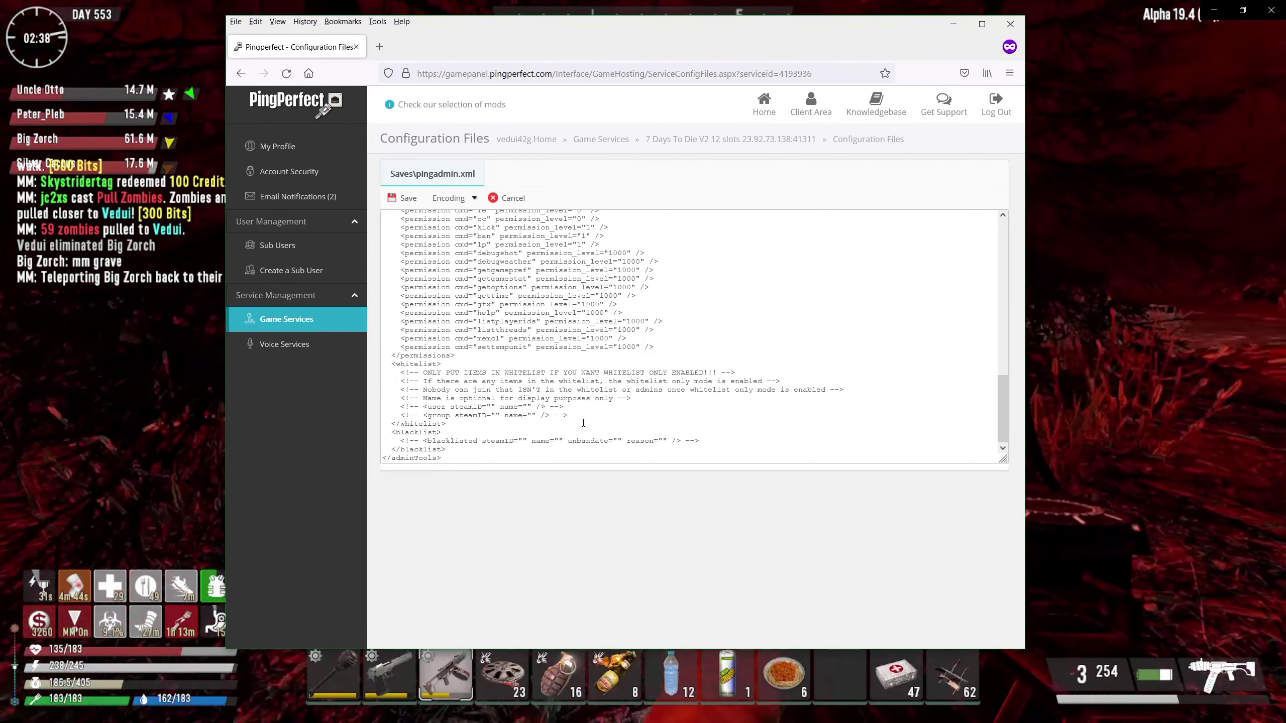
left_click_drag(567, 415, 455, 417)
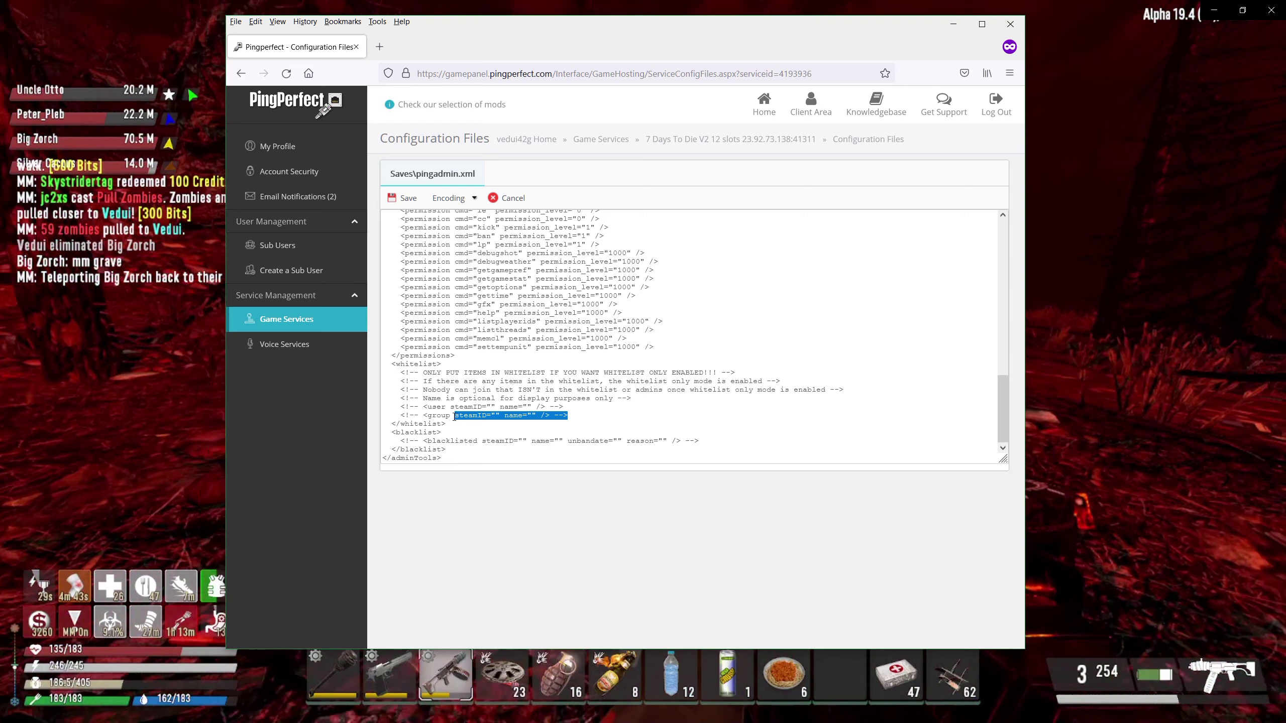
left_click(495, 417)
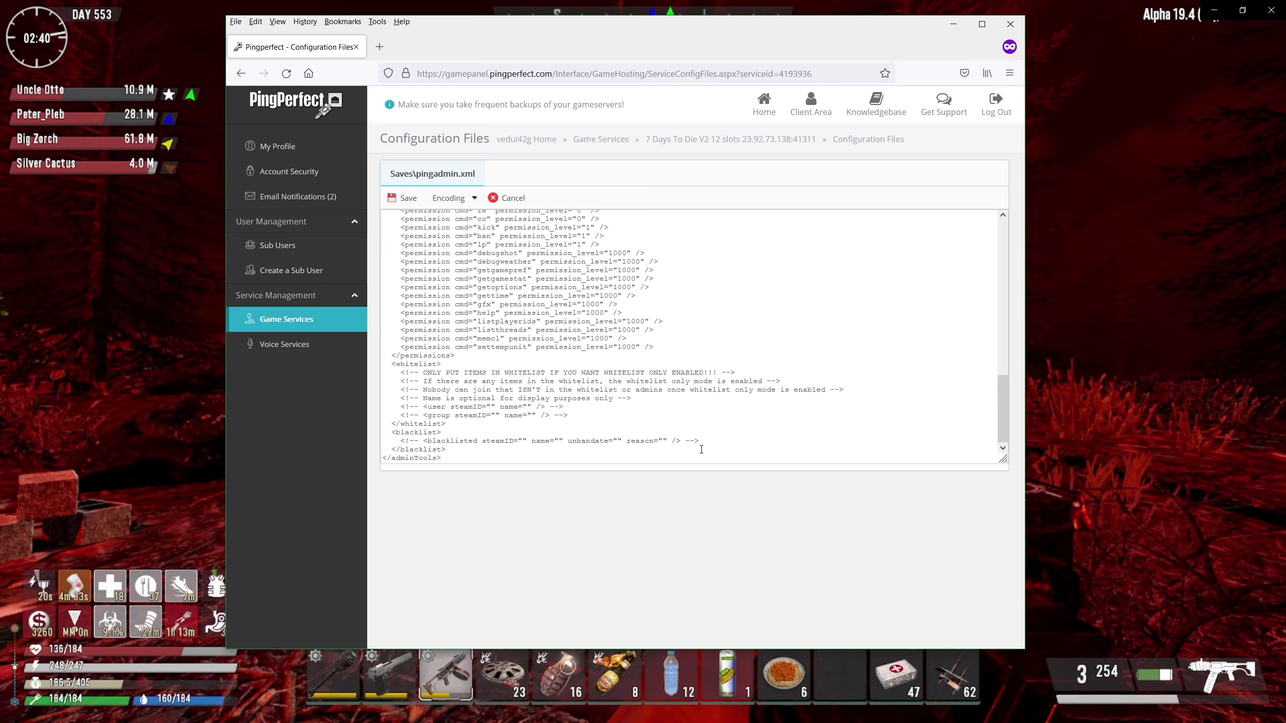
left_click_drag(701, 441, 424, 444)
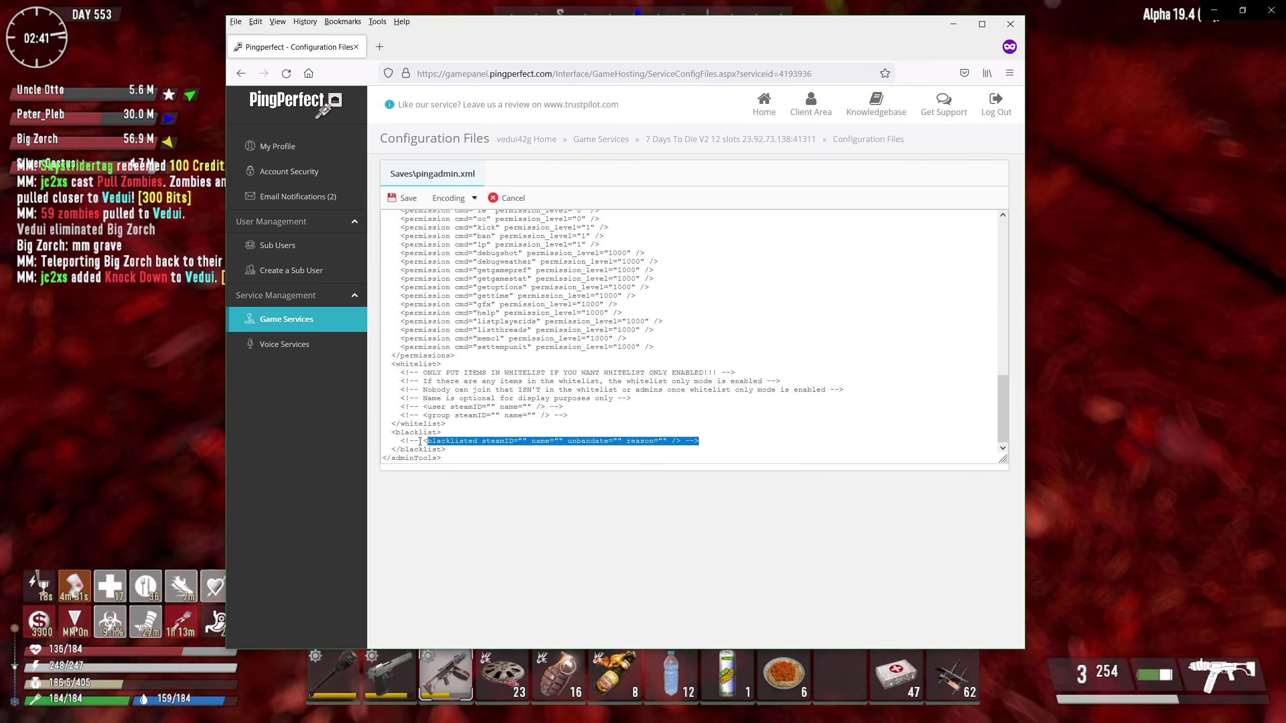
left_click(486, 444)
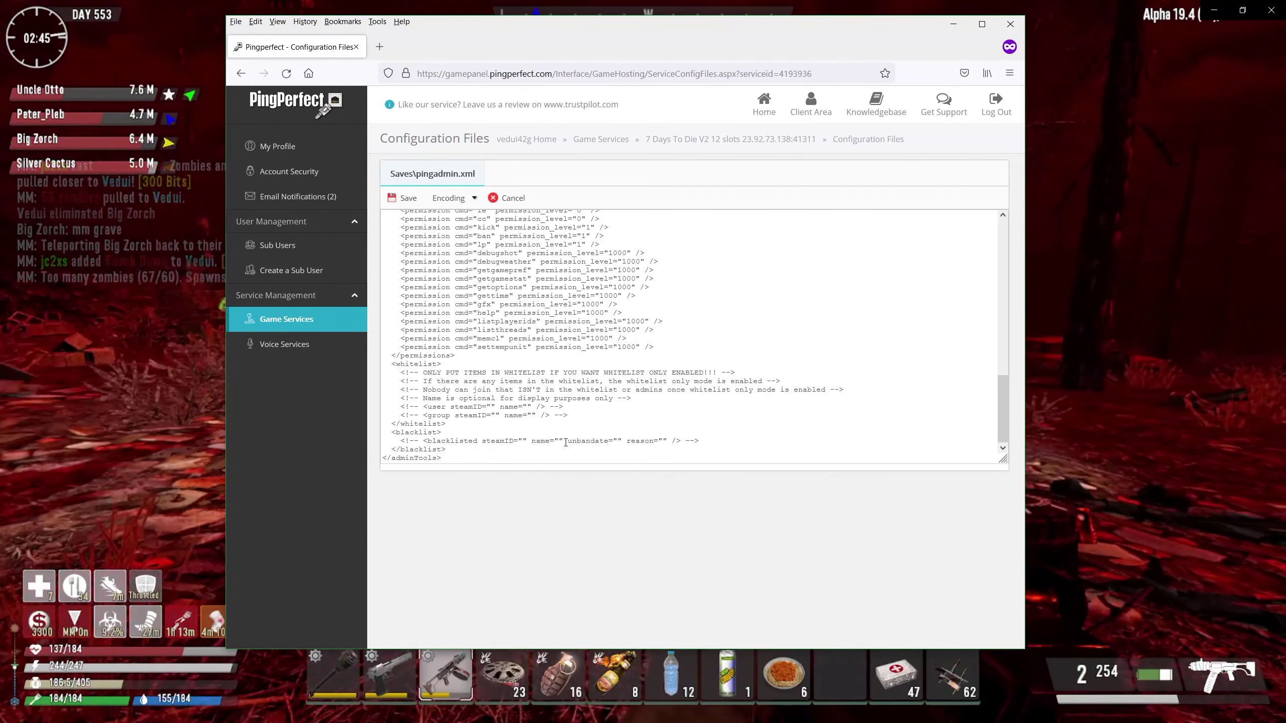
Step: Open the server's Mod Manager, expand the Alpha 19+ group and widen the window
left_click(730, 139)
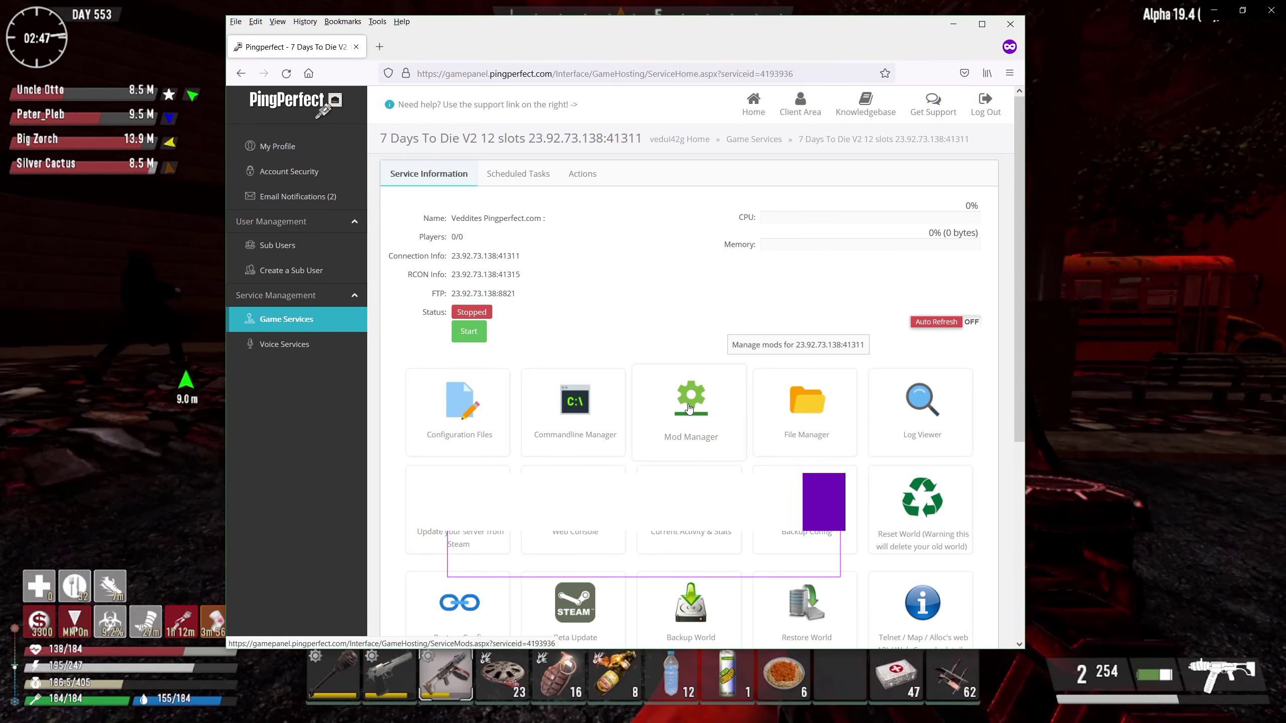
left_click(690, 408)
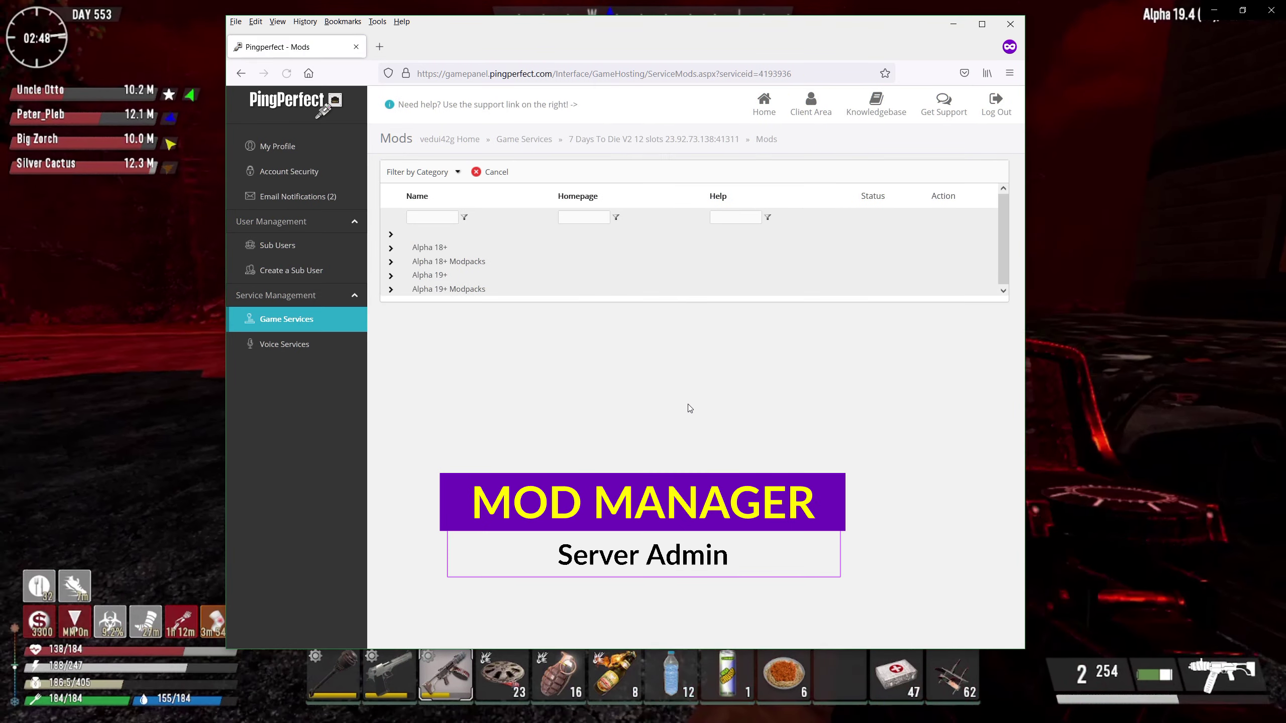
left_click(390, 276)
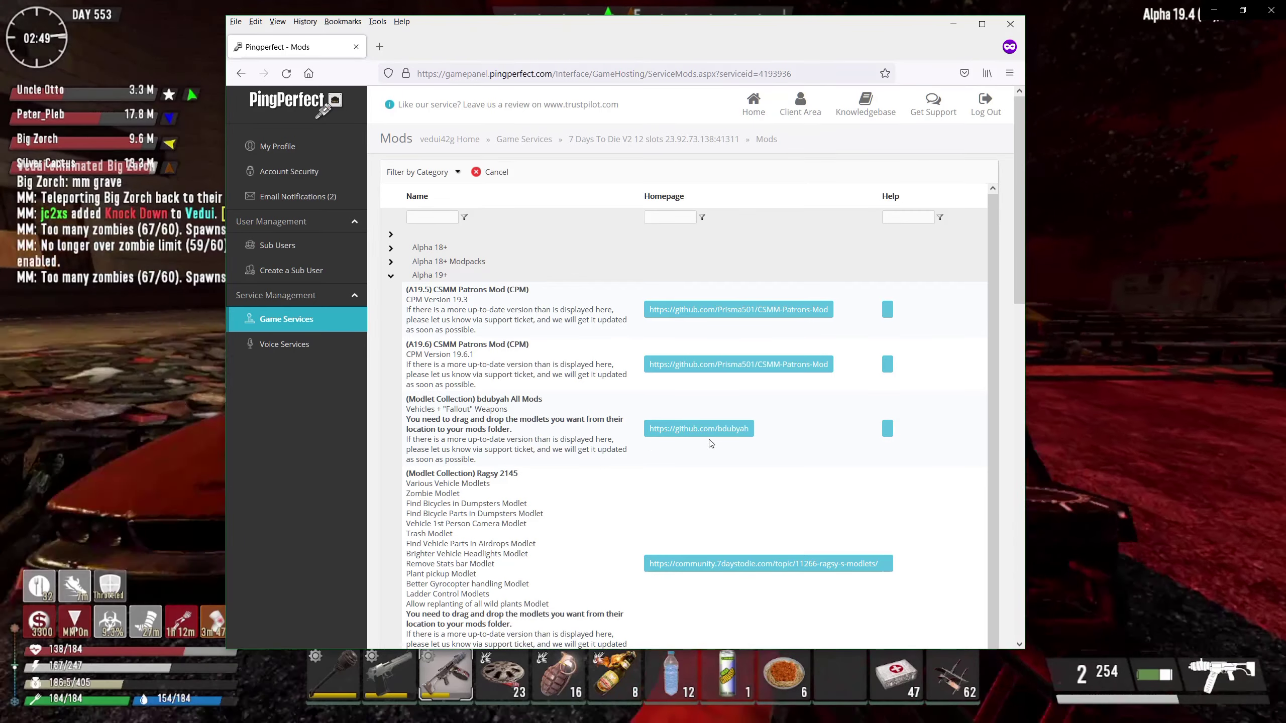
scroll(711, 443, "down", 7)
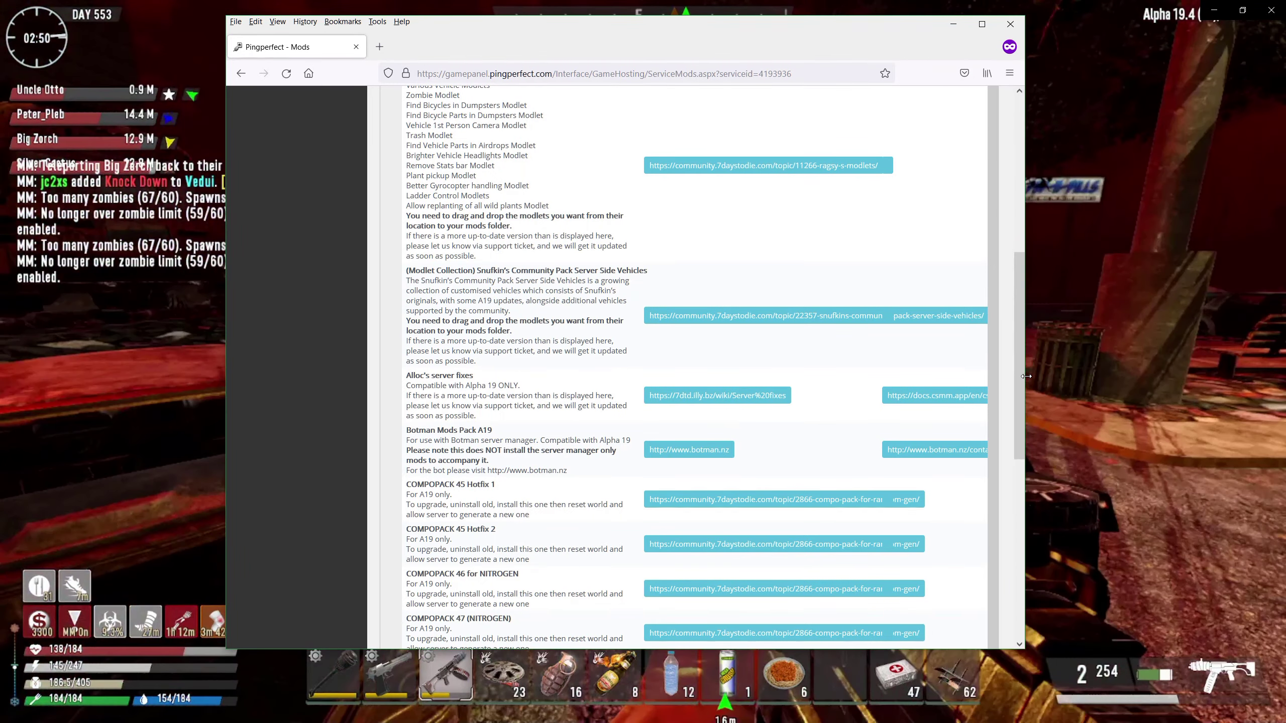
left_click_drag(1026, 376, 1179, 377)
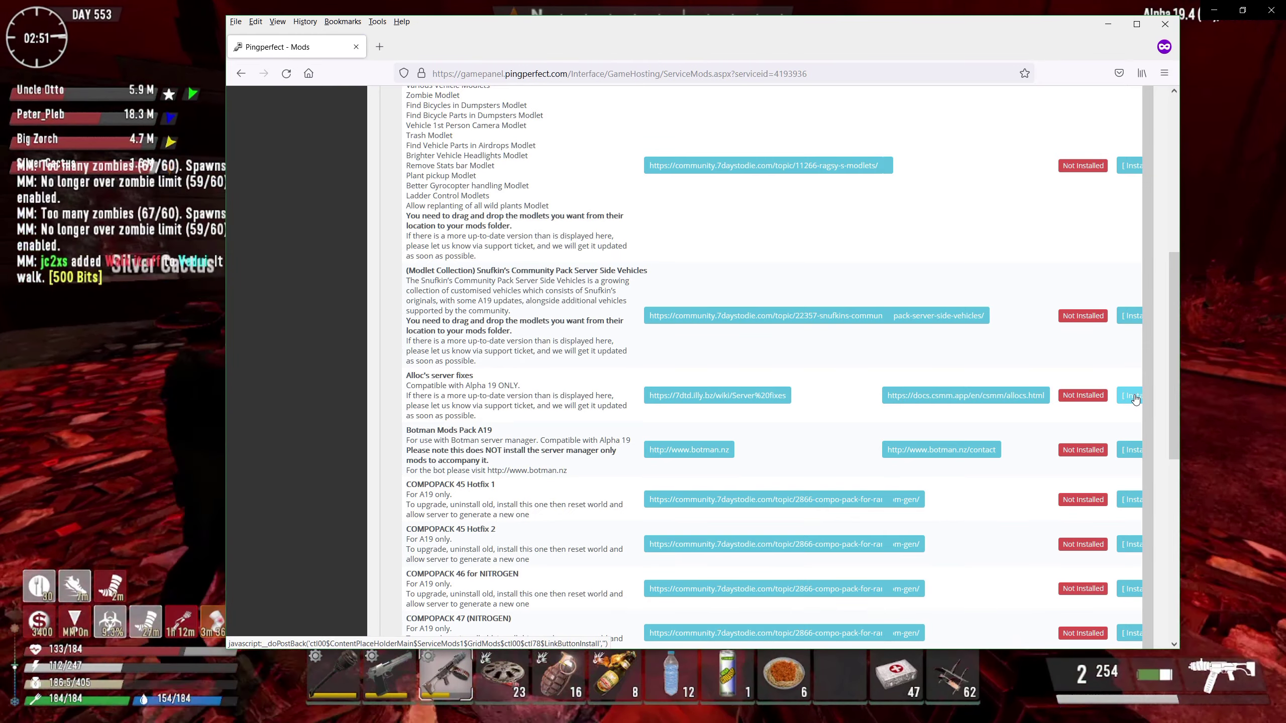
left_click(1135, 397)
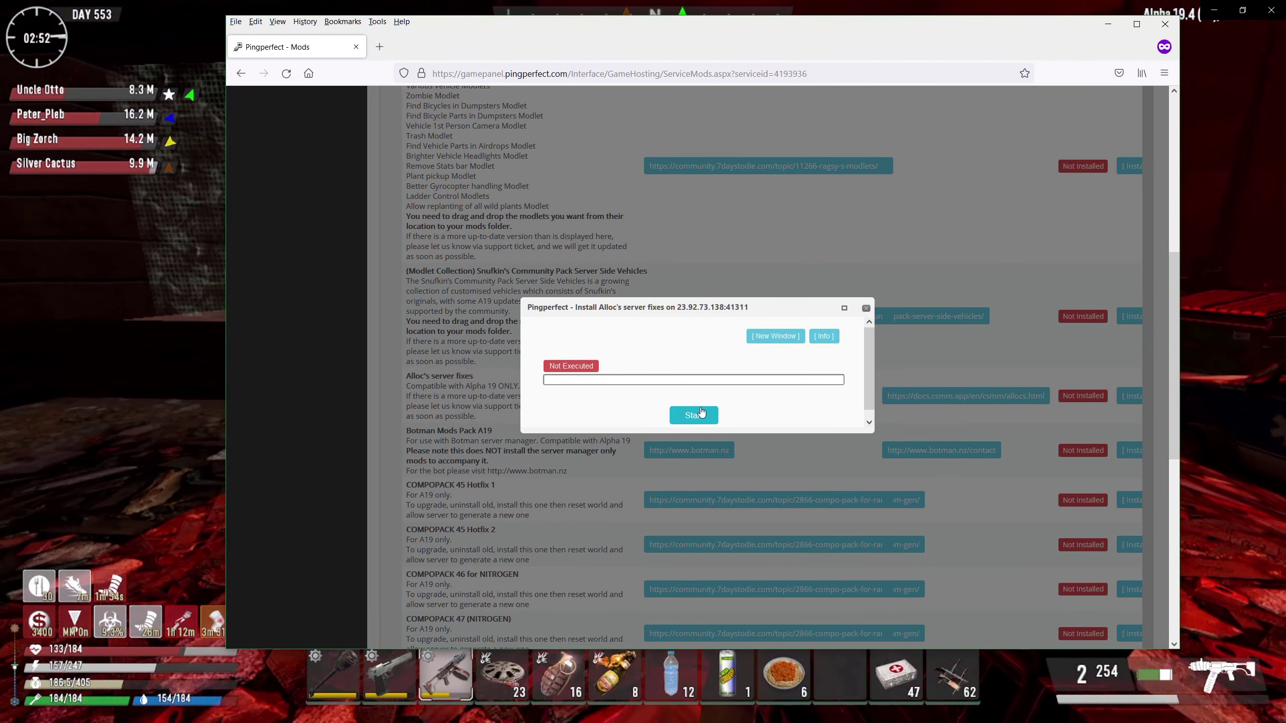
left_click(702, 413)
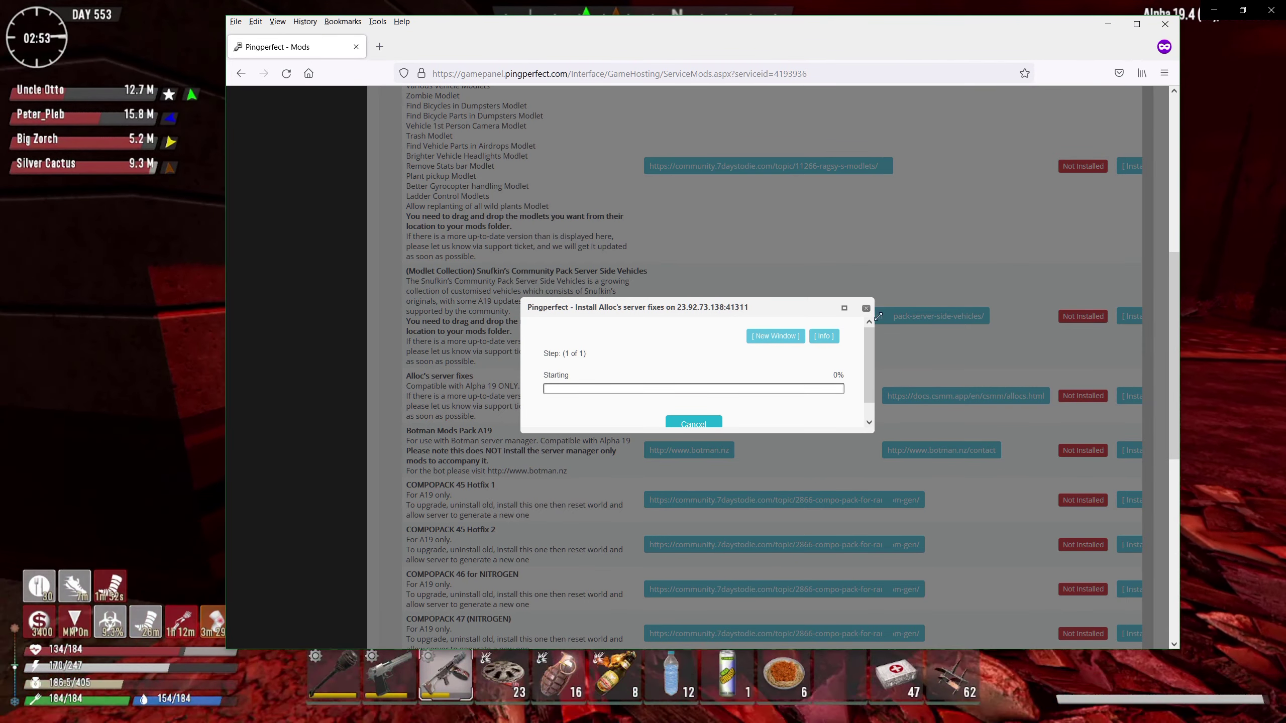
left_click(866, 308)
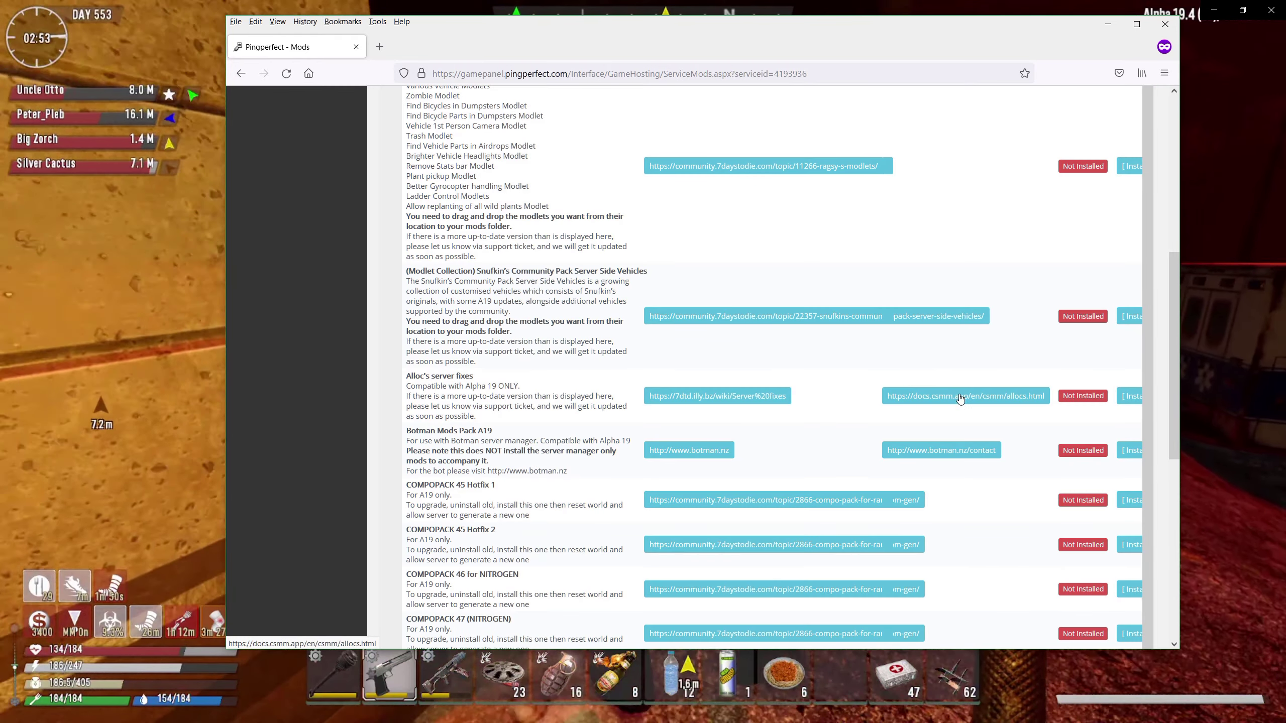
scroll(461, 318, "up", 5)
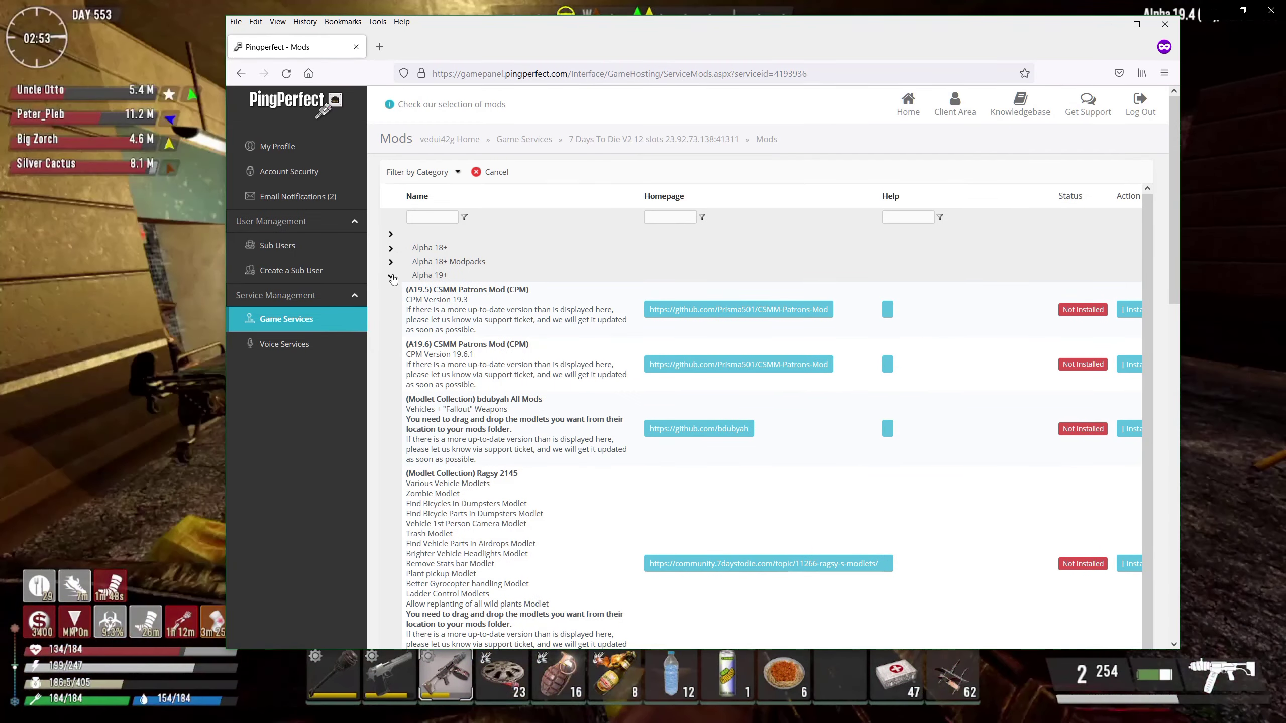
scroll(540, 461, "down", 1)
scroll(540, 461, "down", 10)
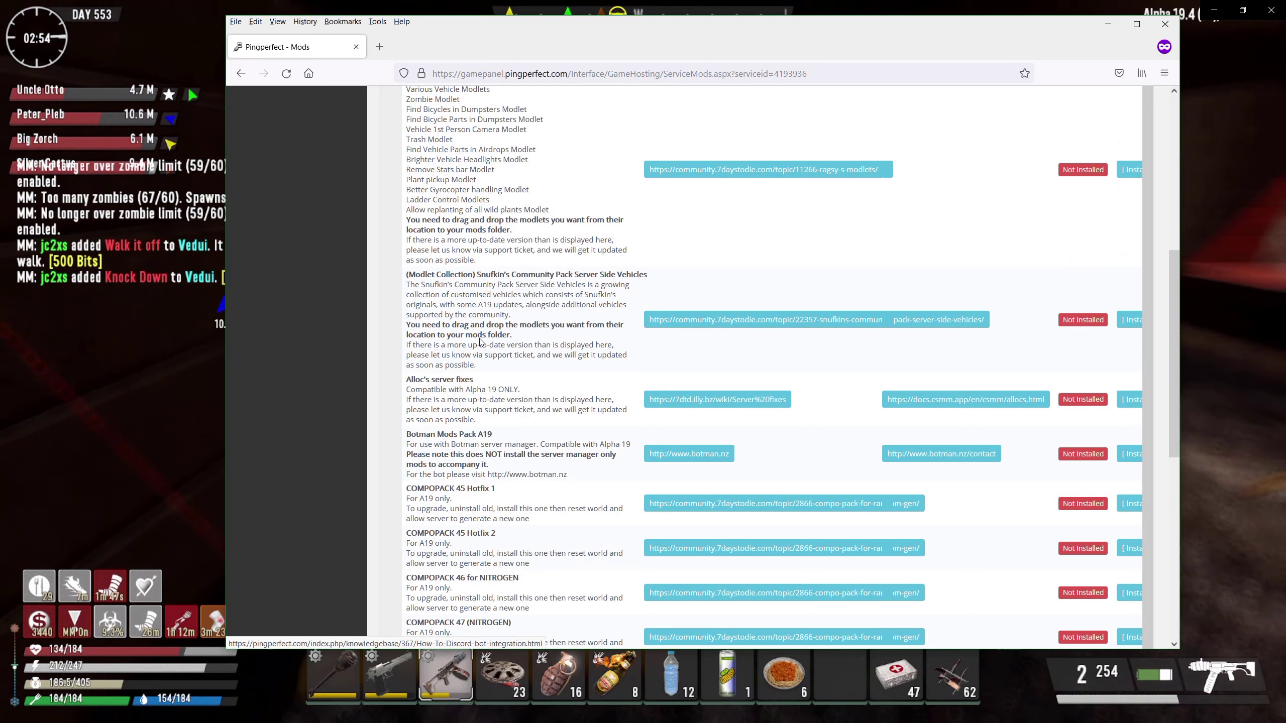
scroll(532, 418, "down", 4)
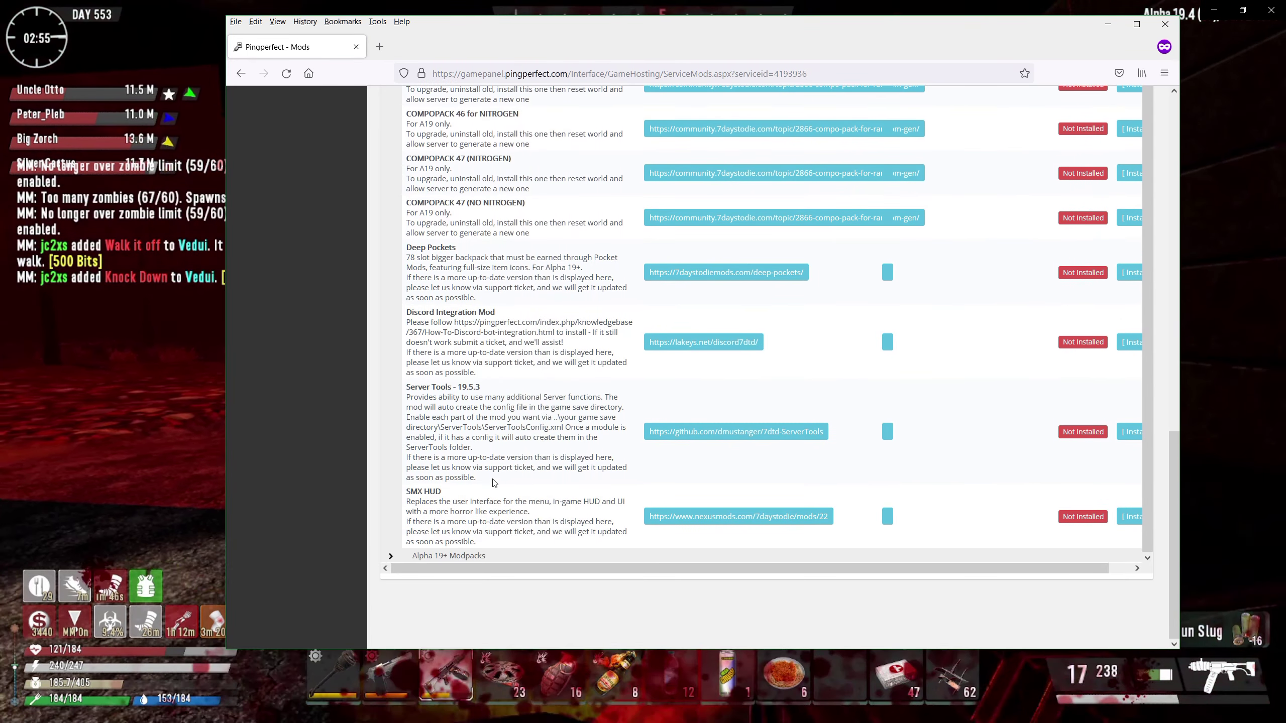
scroll(571, 251, "up", 5)
scroll(571, 251, "up", 10)
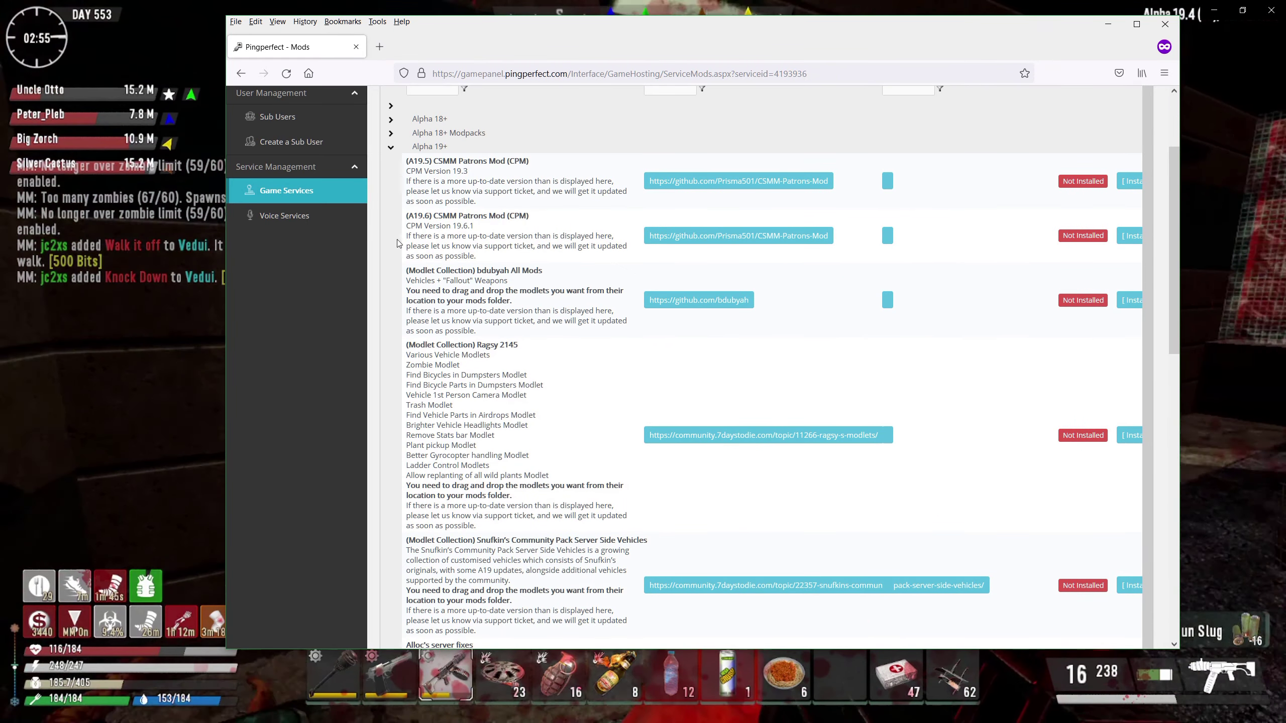
Step: Collapse the Alpha 19+ group, expand Alpha 19+ Modpacks and scroll through its mods
left_click(389, 149)
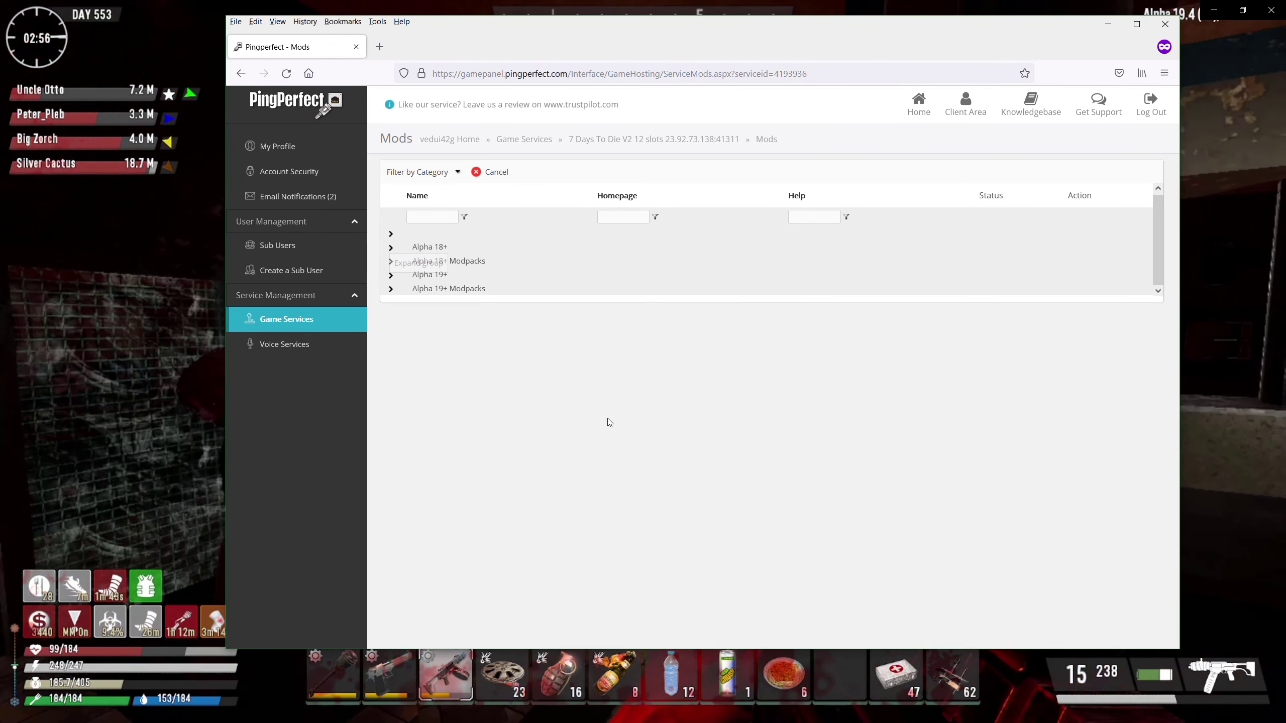
left_click(392, 291)
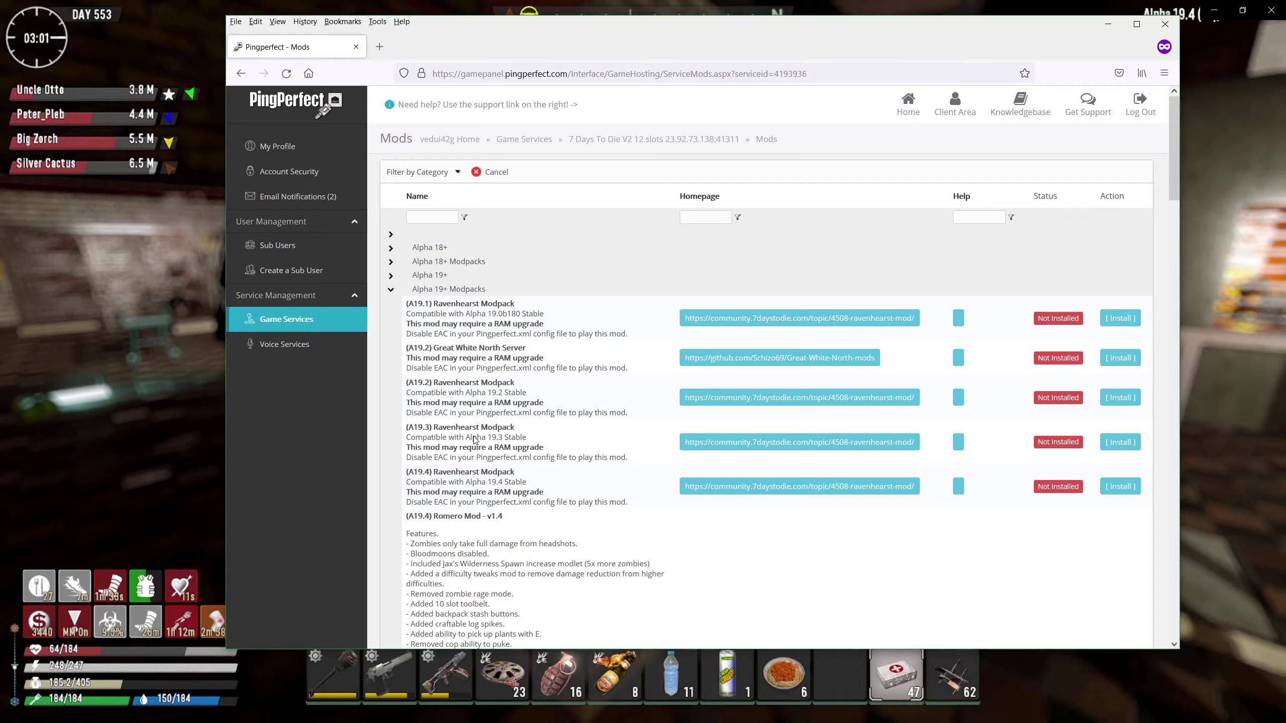
scroll(551, 301, "down", 4)
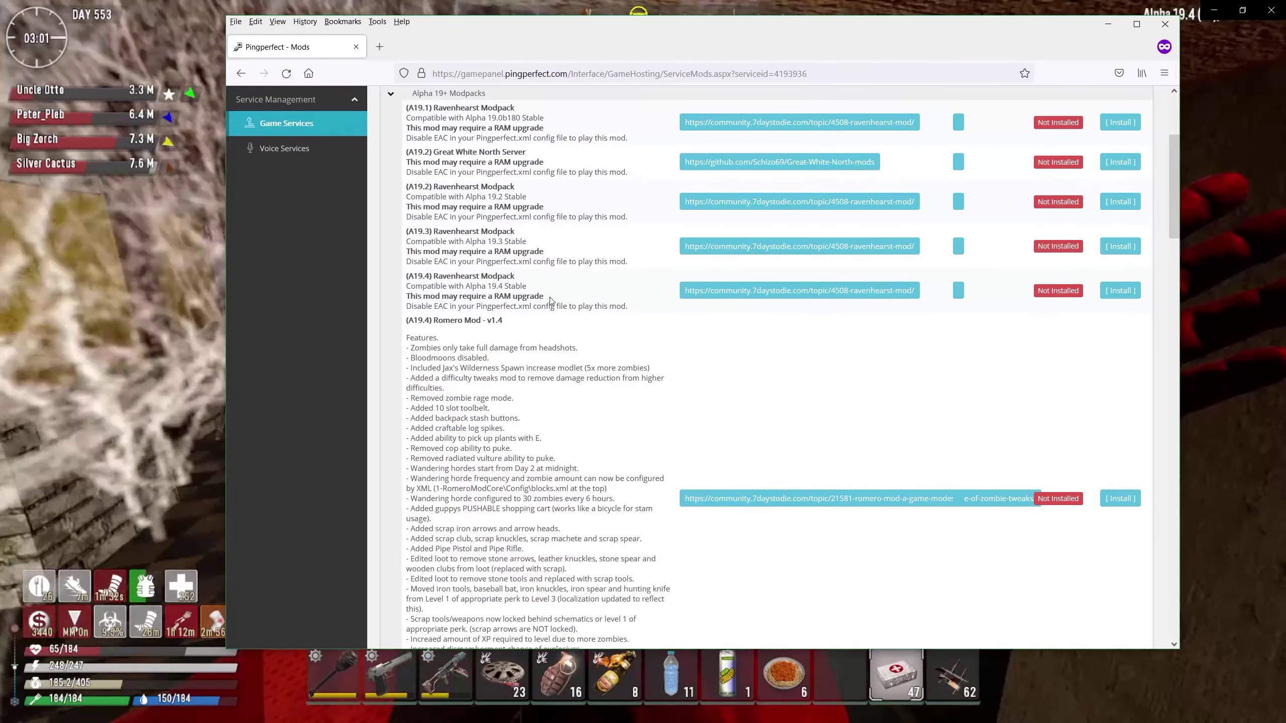
scroll(551, 301, "down", 11)
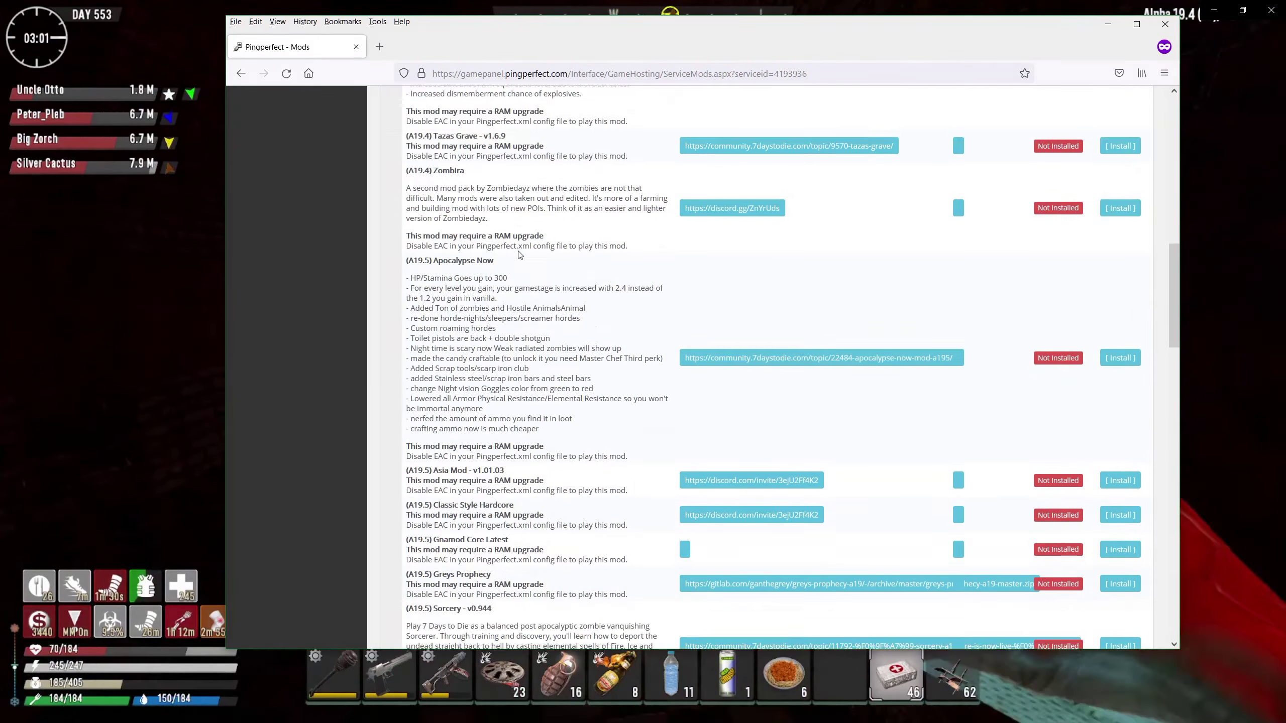
scroll(519, 255, "down", 6)
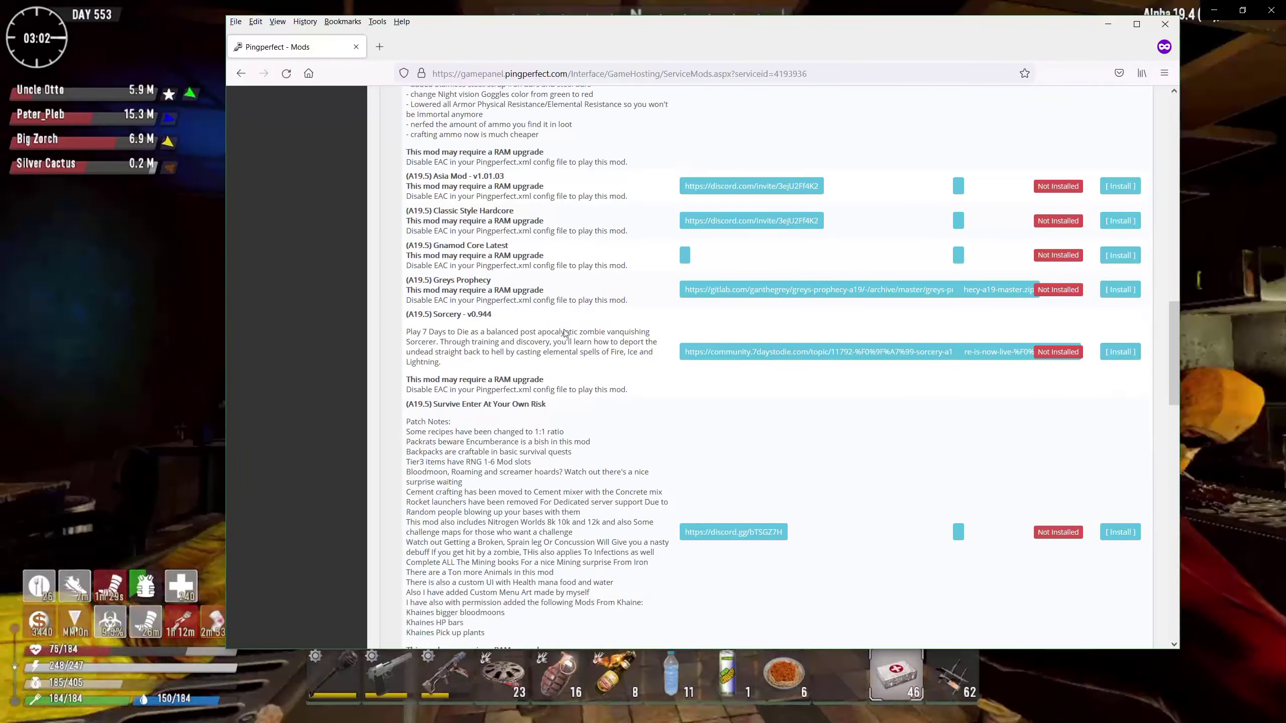
scroll(507, 274, "down", 1)
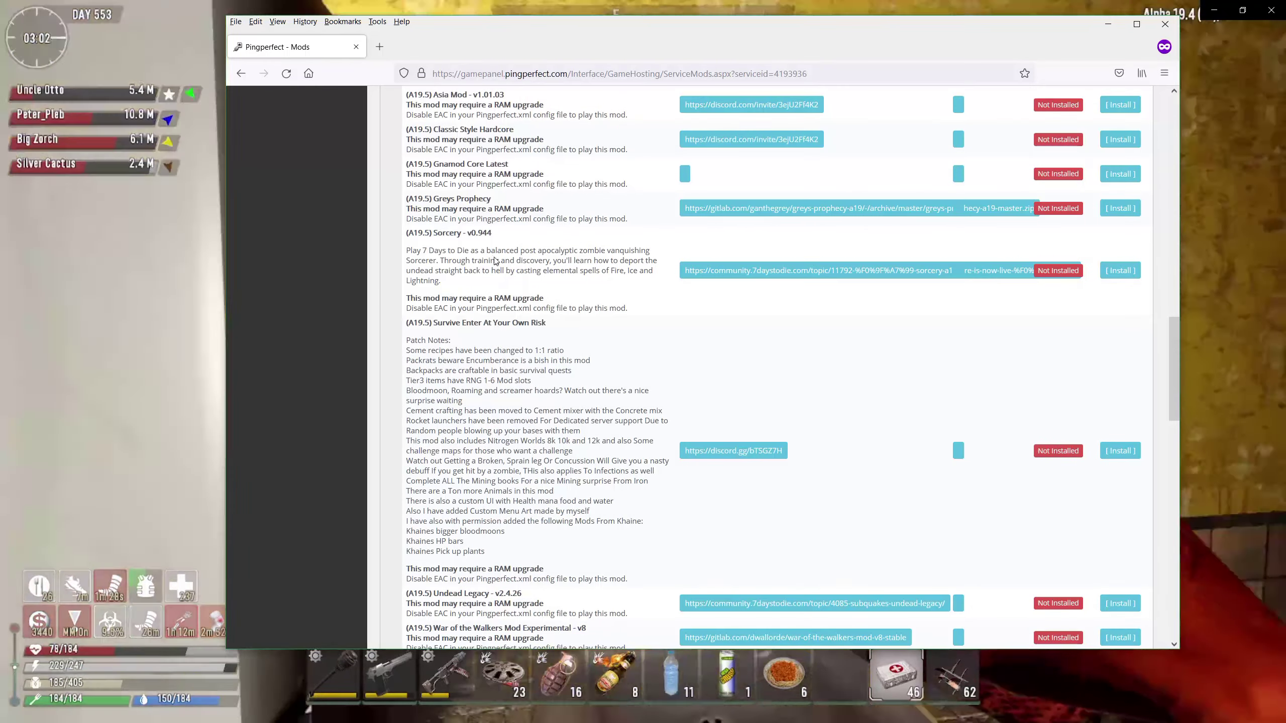
scroll(494, 279, "down", 7)
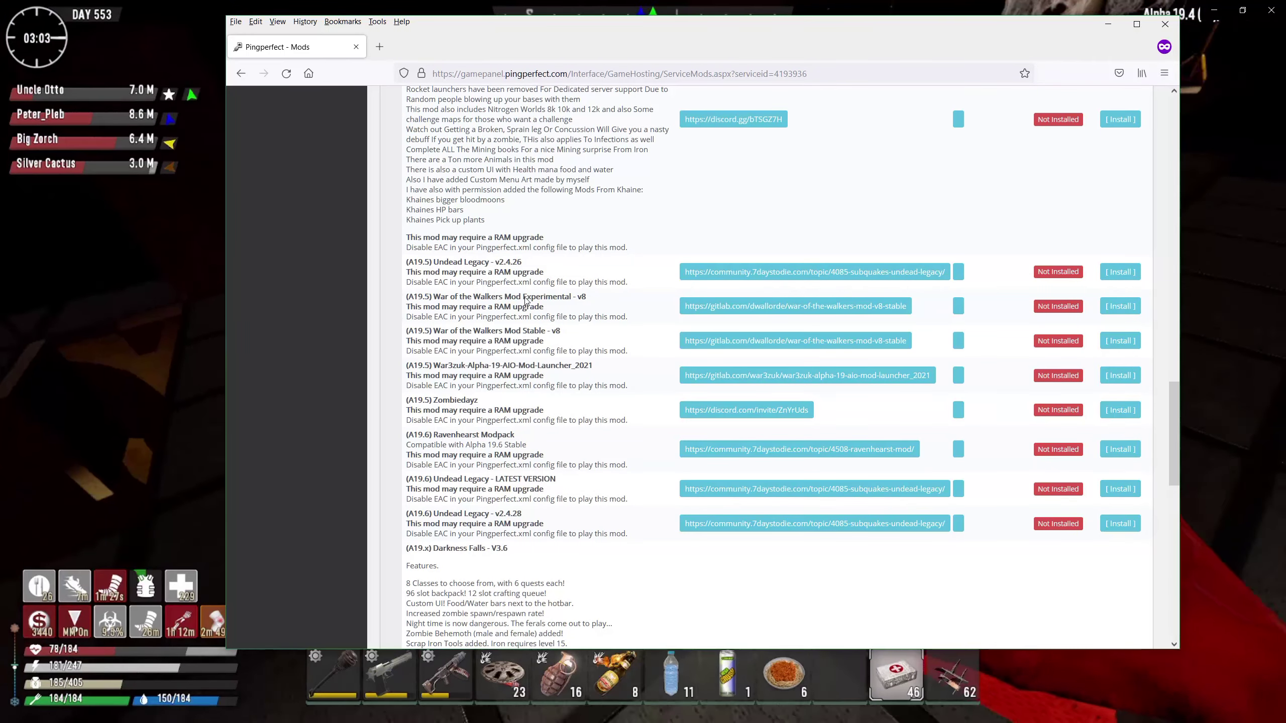
scroll(550, 299, "down", 1)
scroll(550, 299, "down", 1)
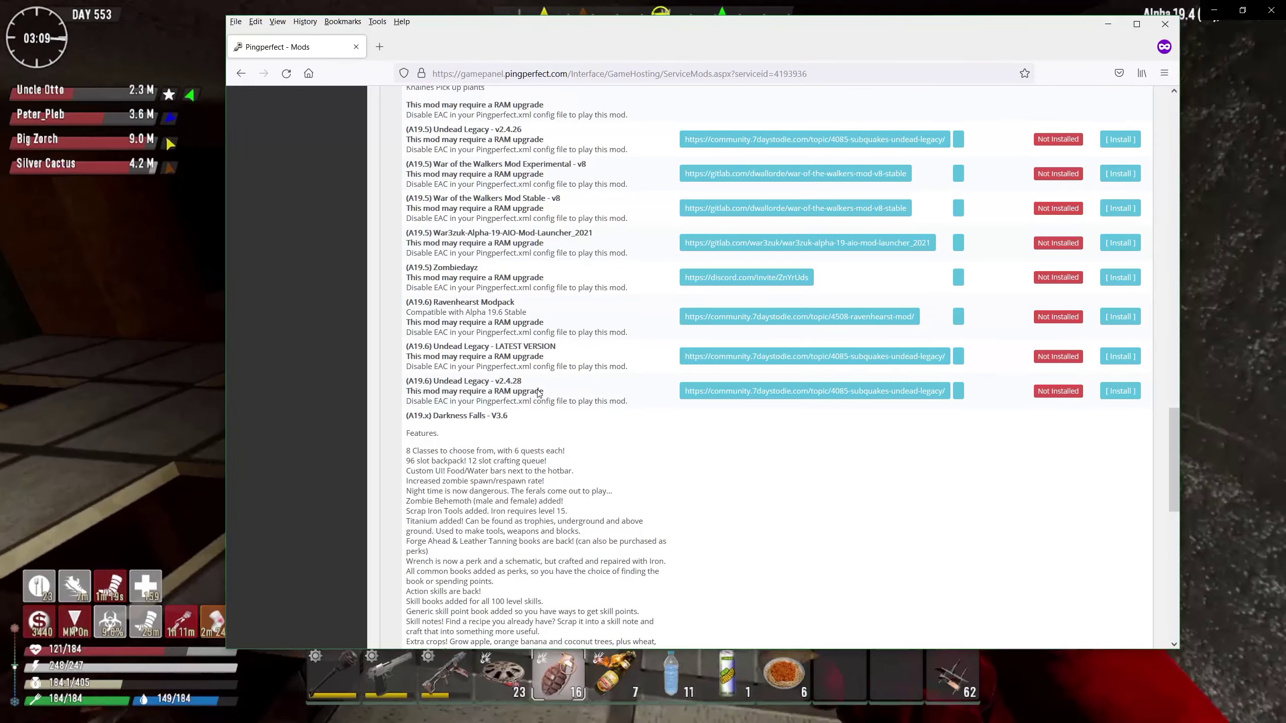
scroll(532, 317, "up", 5)
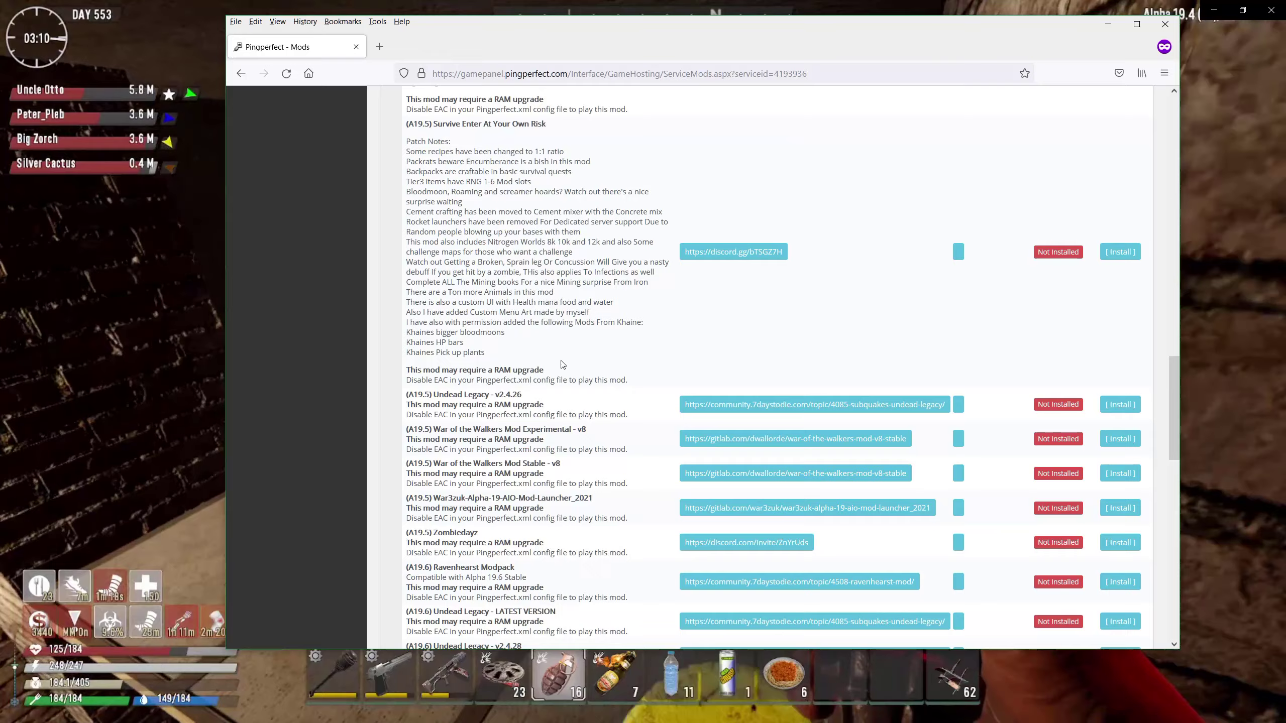
scroll(562, 365, "up", 15)
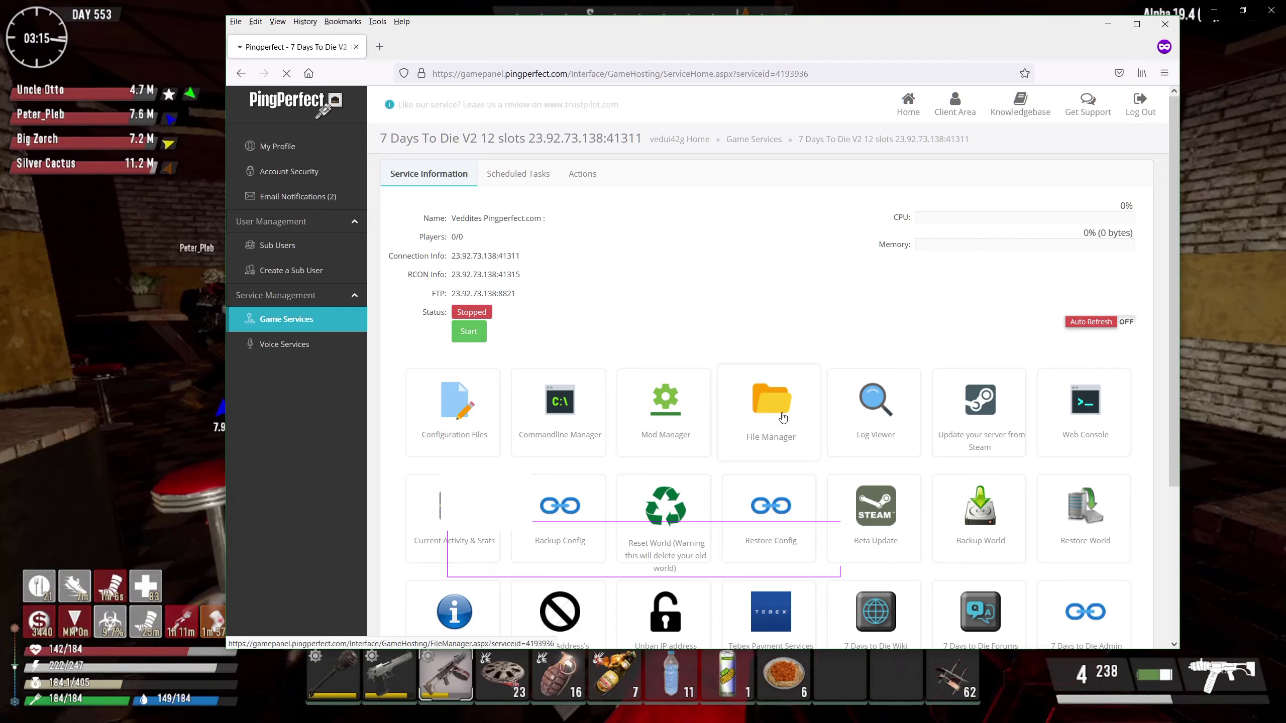
left_click(783, 416)
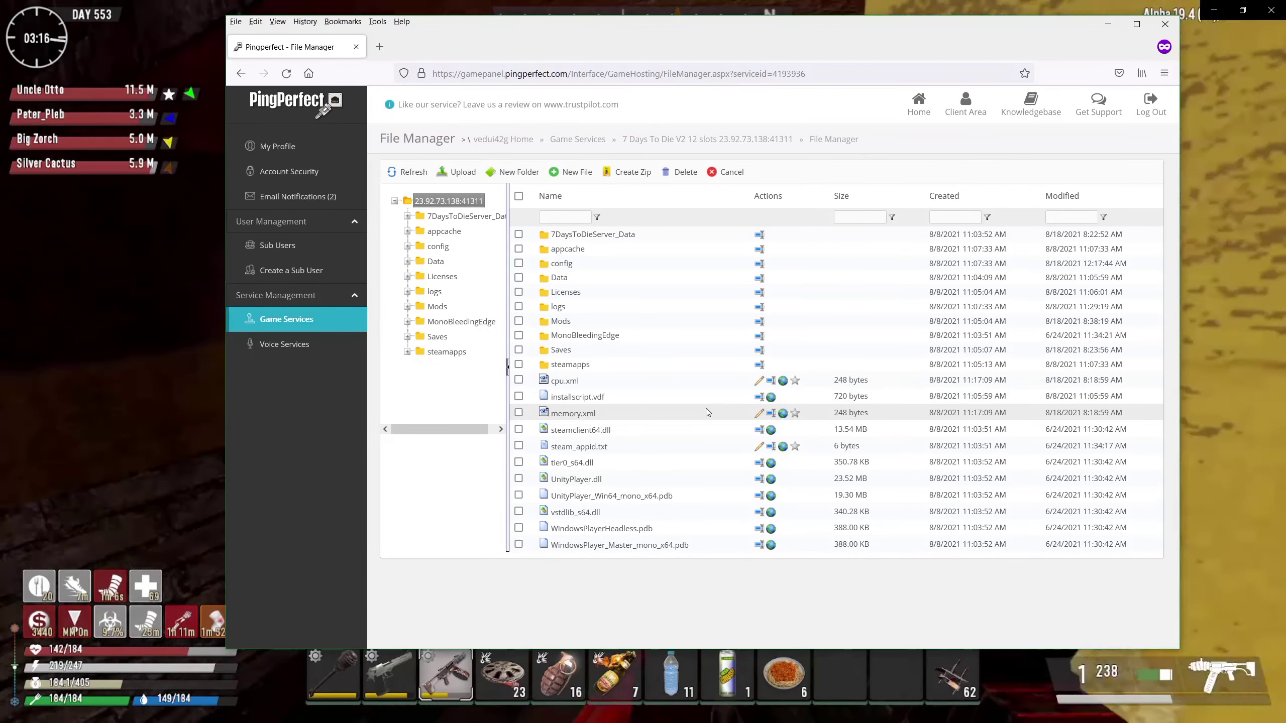
left_click(438, 312)
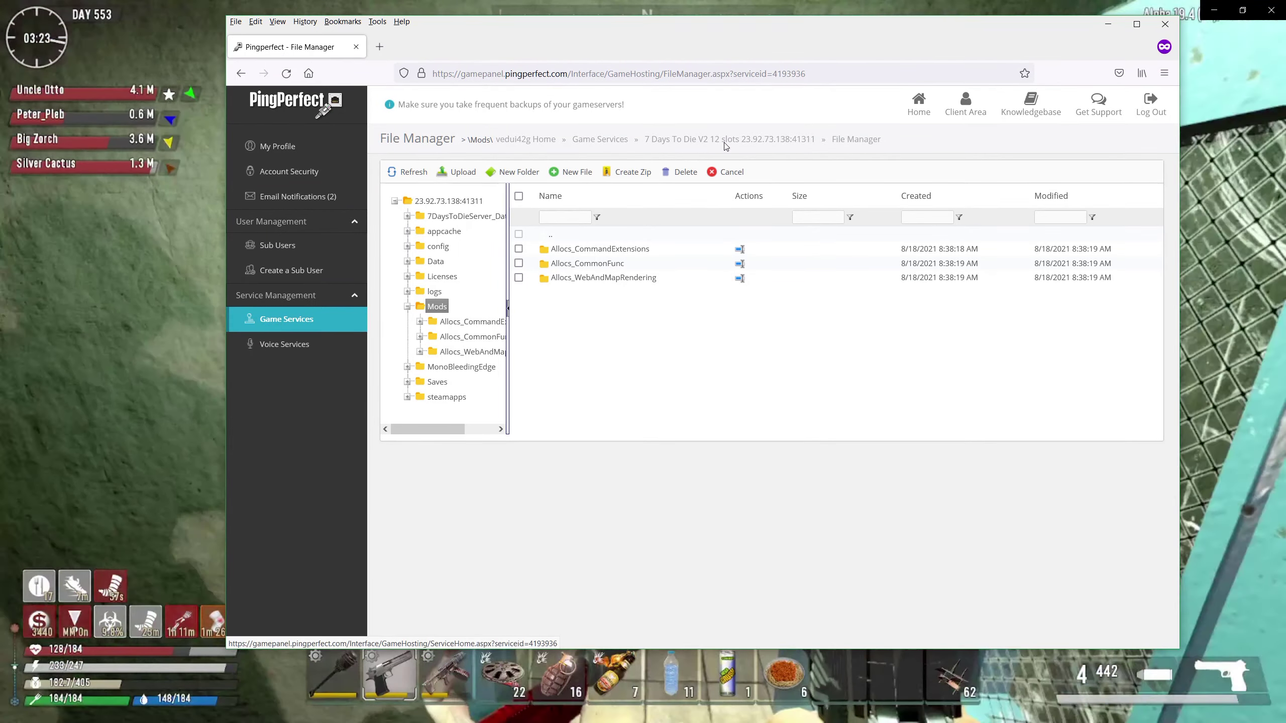
mouse_move(726, 145)
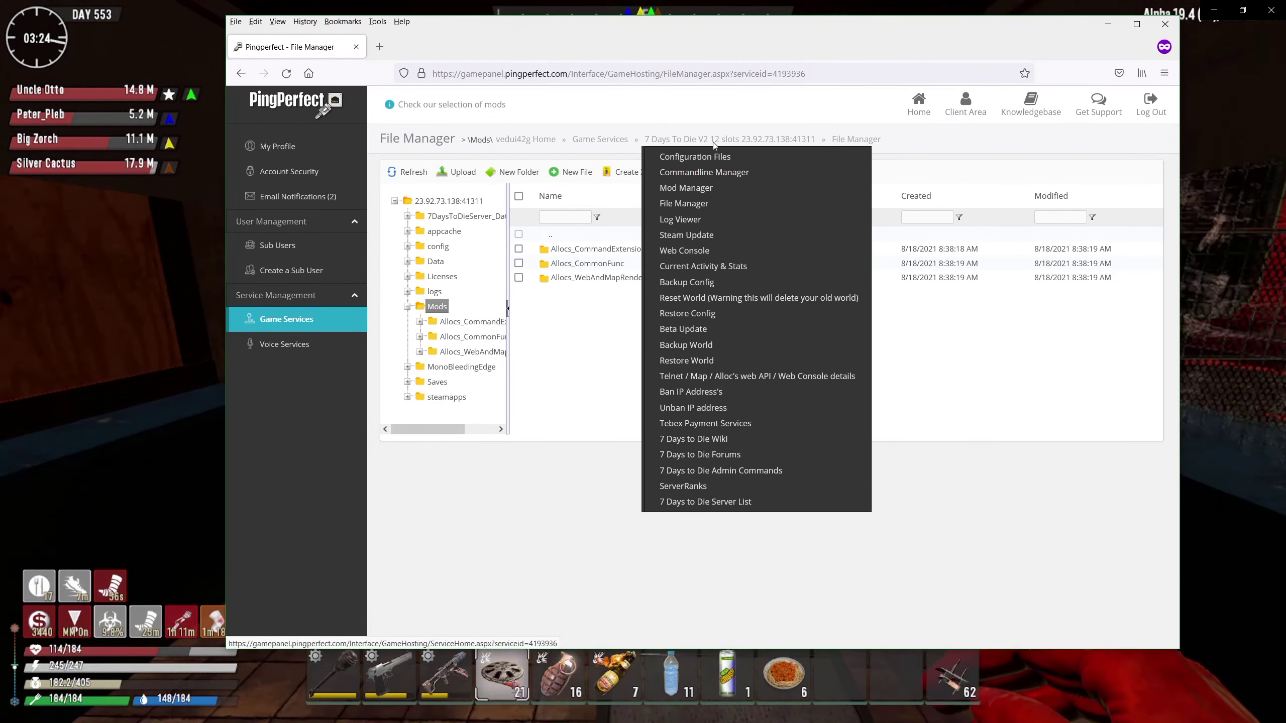
left_click(565, 346)
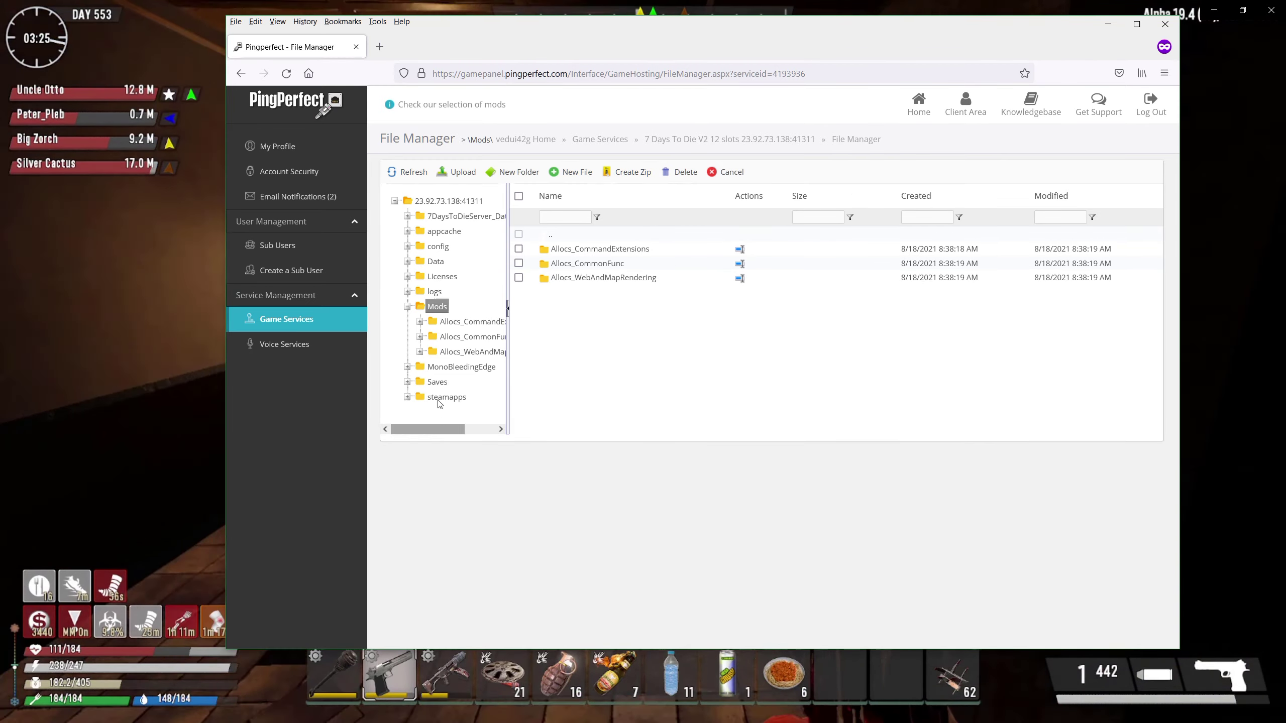
left_click(407, 382)
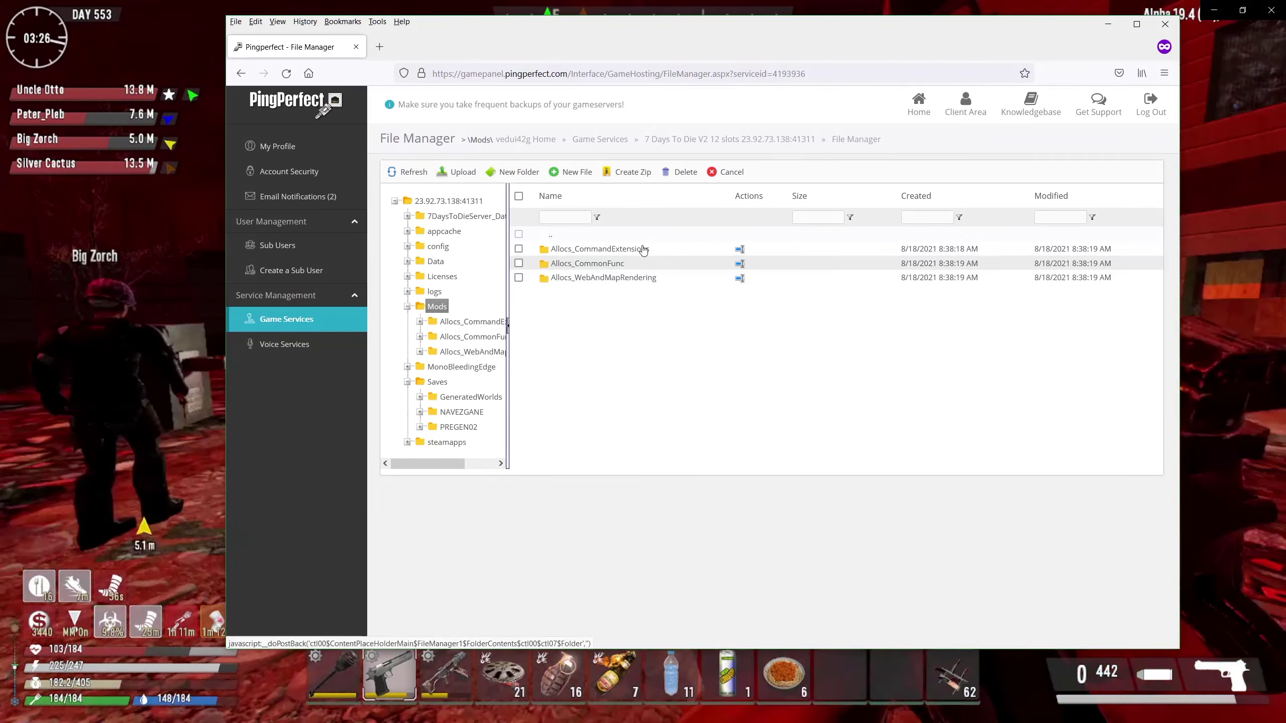
mouse_move(717, 145)
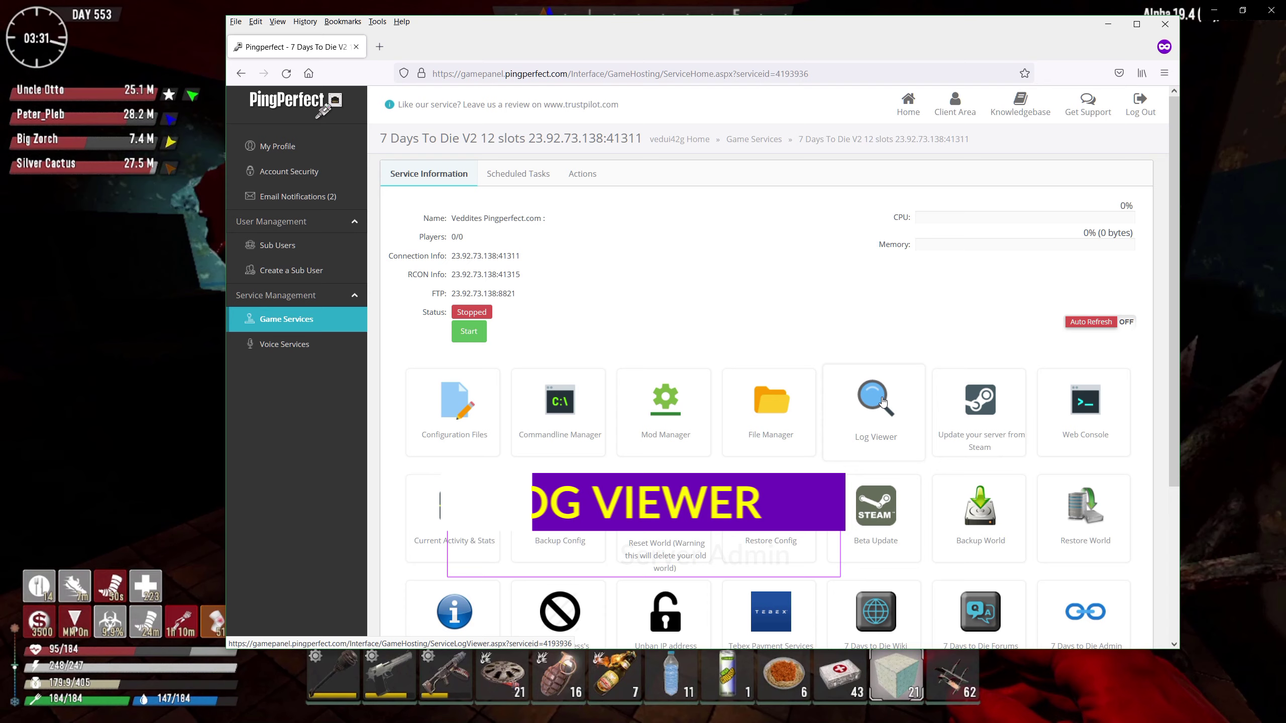
Step: In the Log Viewer, download the first output log, output_log_03-22-18-08-2021.txt
left_click(874, 415)
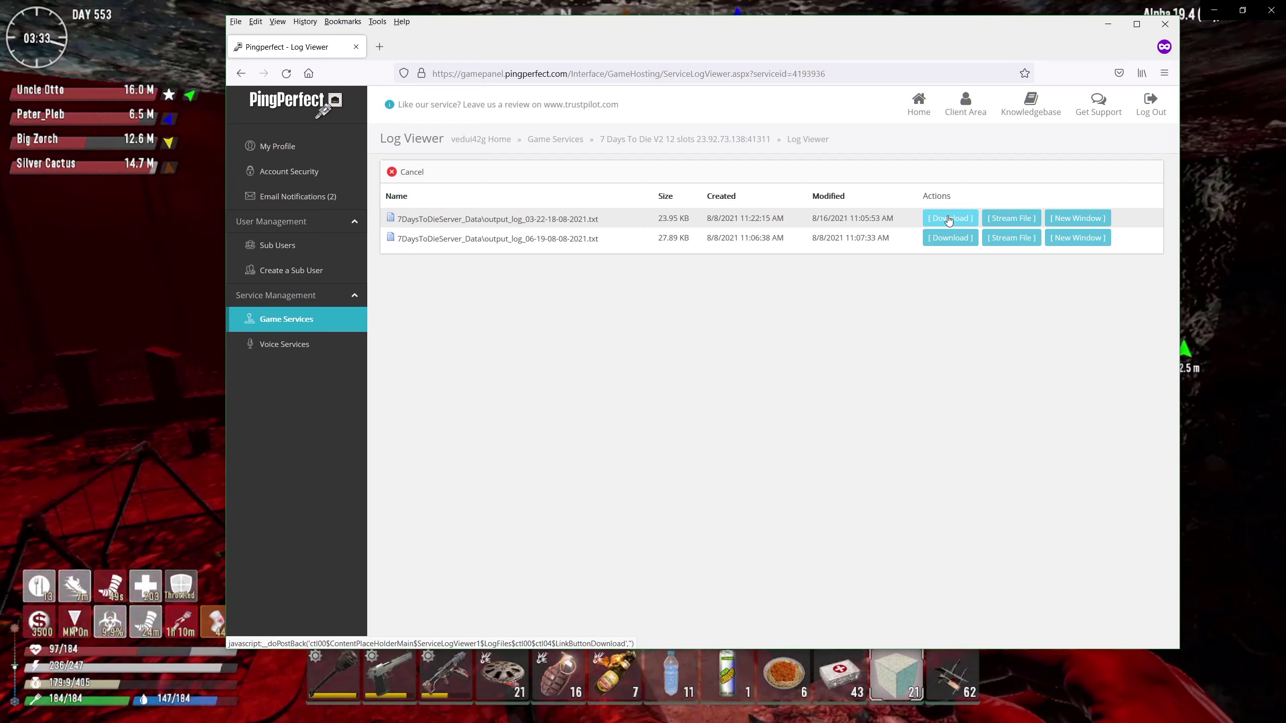
left_click(937, 220)
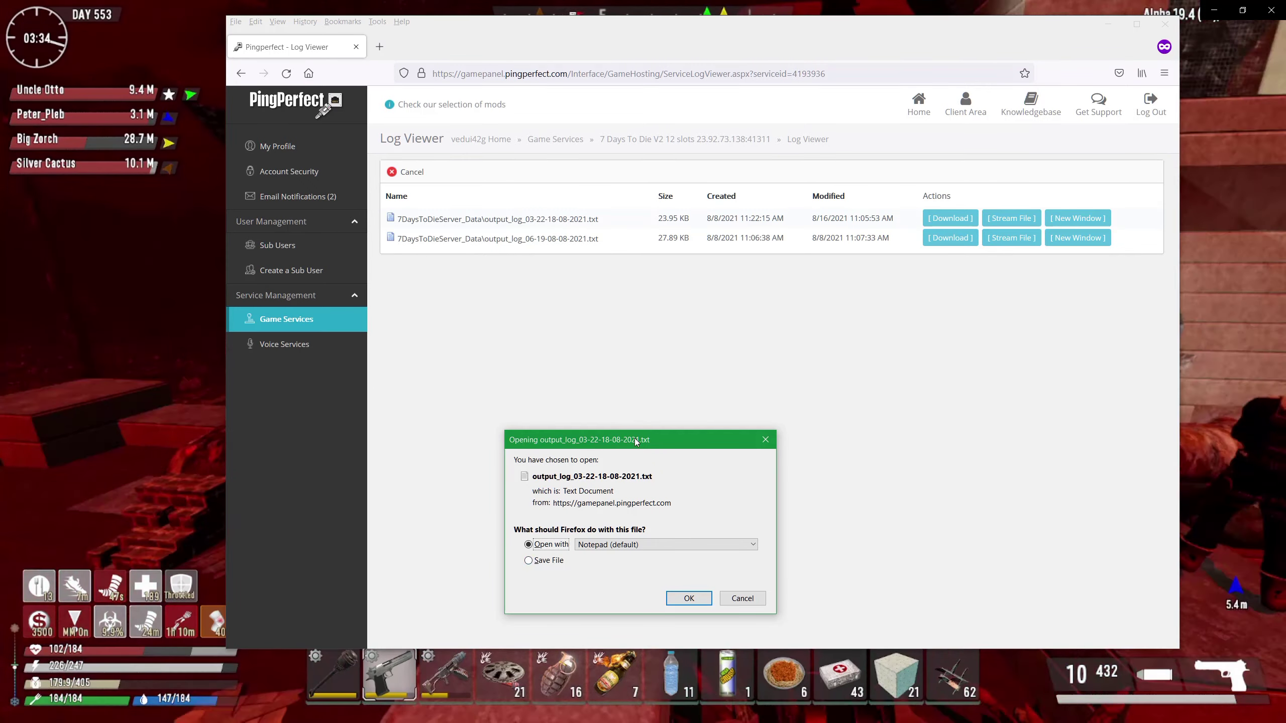
Step: Open the log in Notepad and highlight the GameServer.Init and createWorld survival entries
left_click(672, 490)
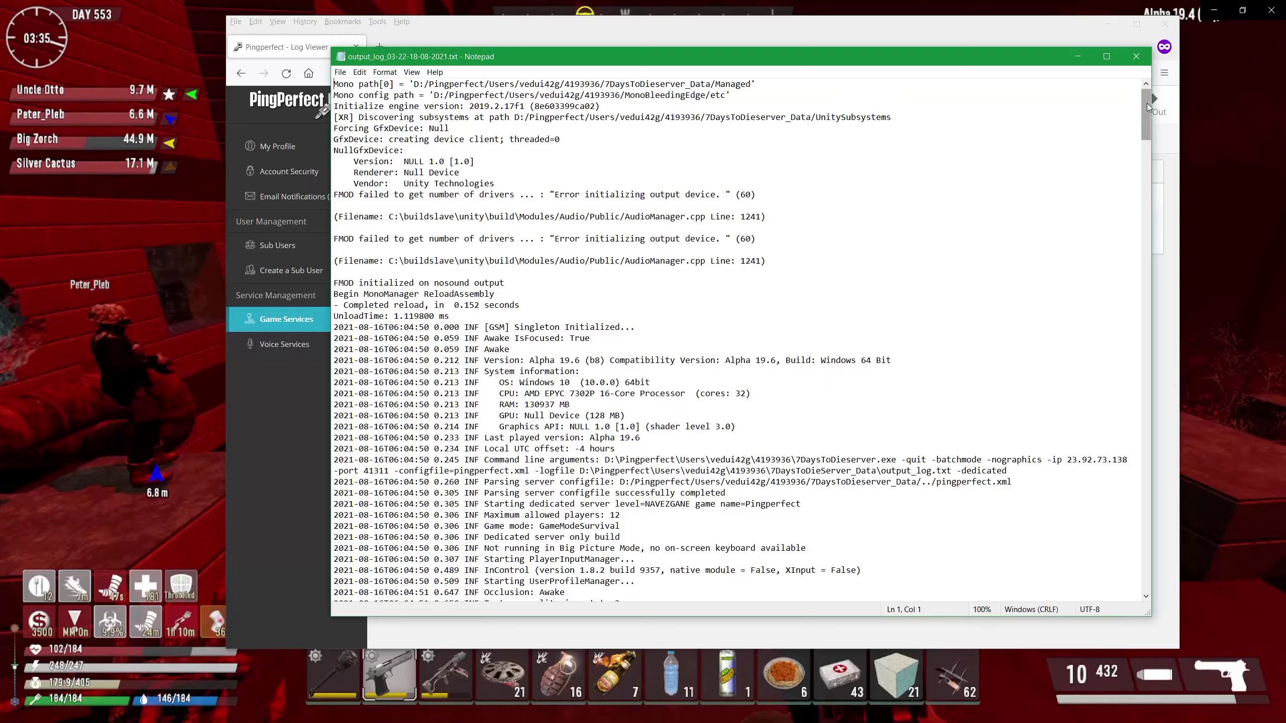
left_click_drag(1145, 109, 1170, 584)
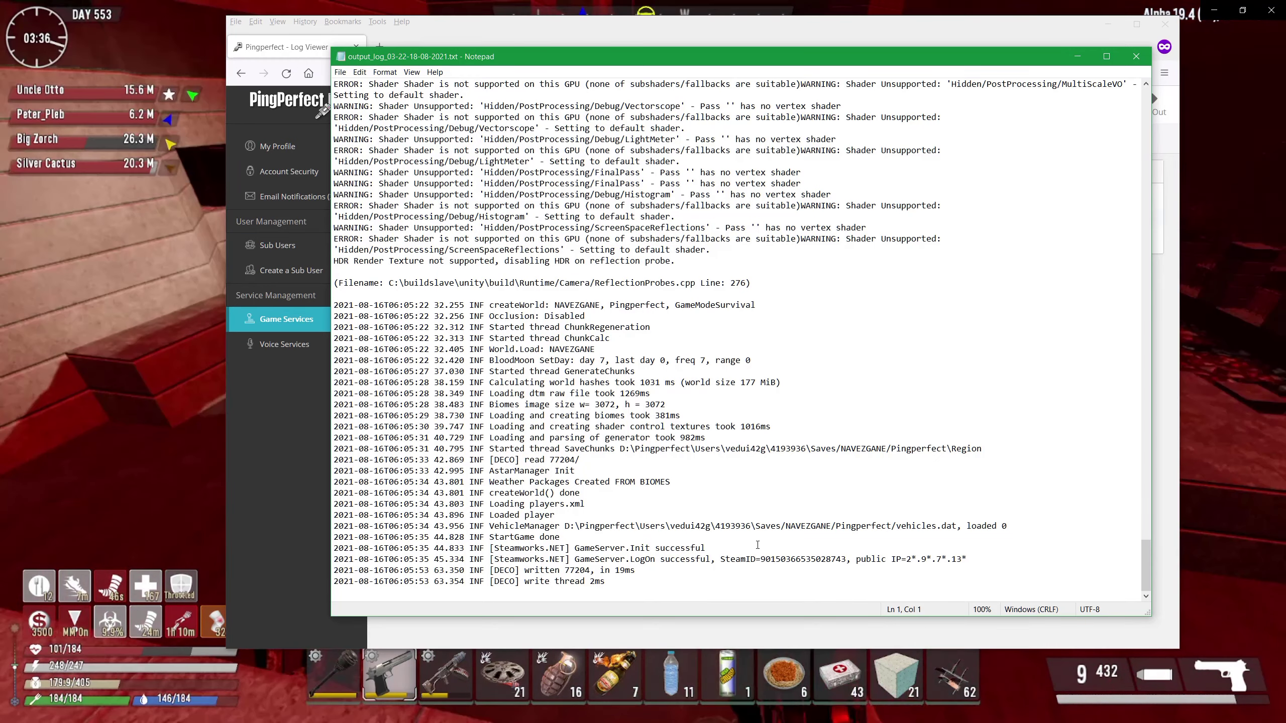
left_click_drag(758, 545, 486, 538)
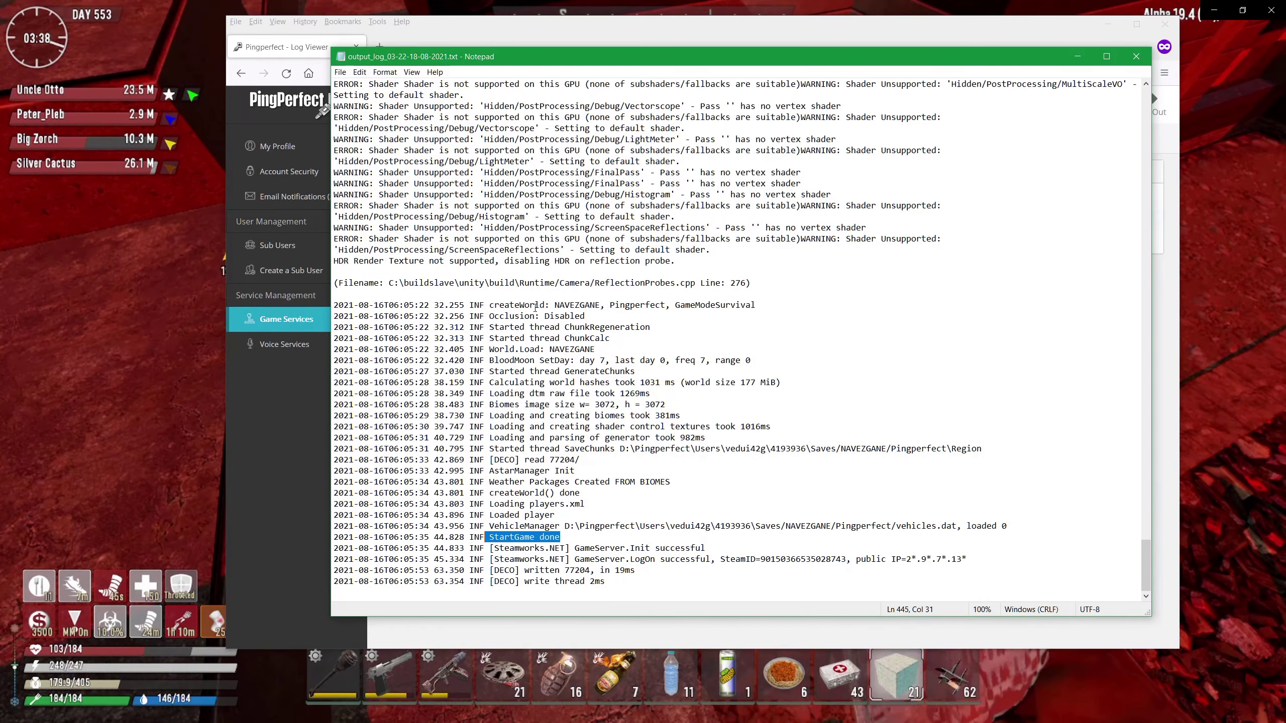
left_click_drag(333, 305, 696, 305)
left_click(614, 305)
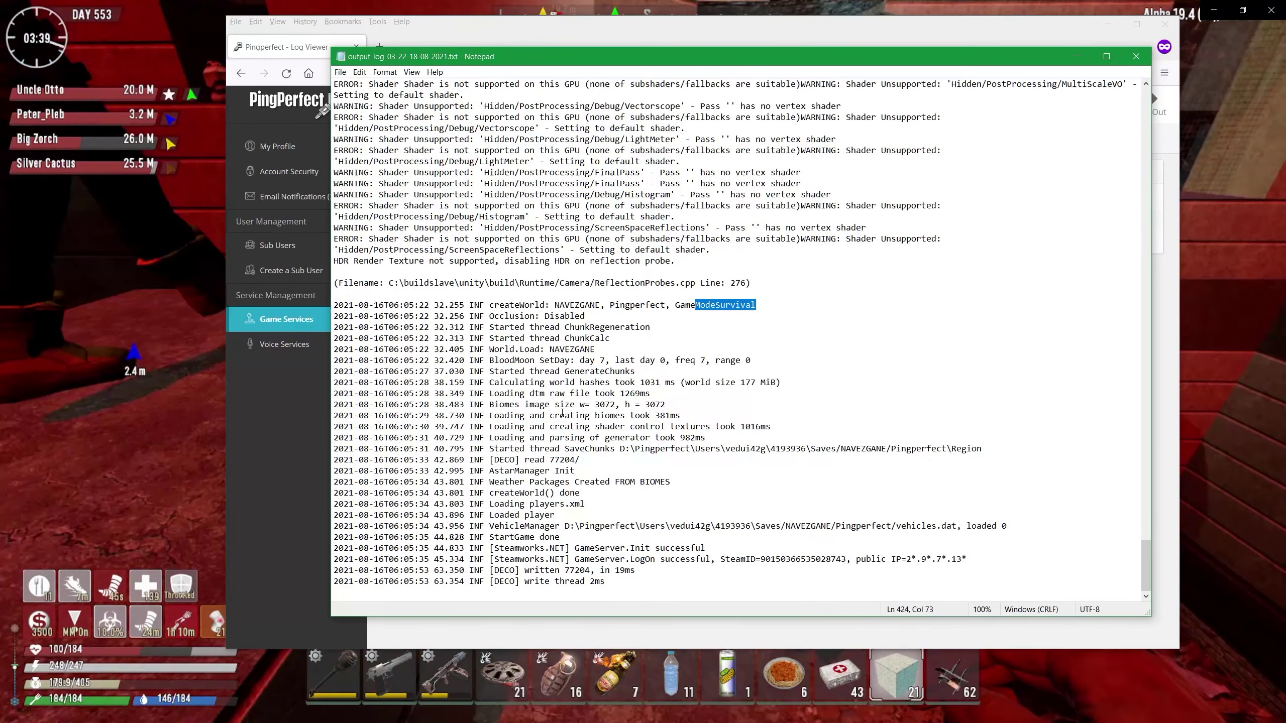
Step: Highlight the StartGame done and GameServer.Init lines and the 'has no vertex shader' warning
left_click_drag(705, 548, 495, 537)
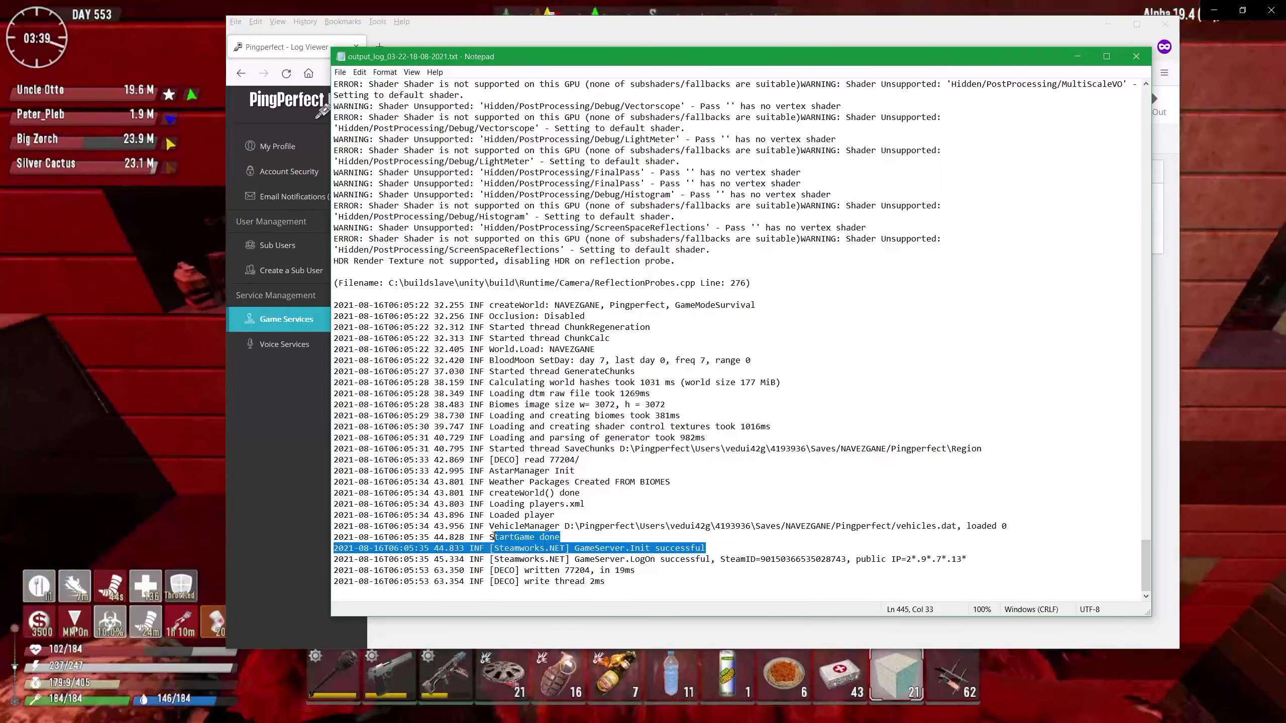
scroll(476, 234, "up", 15)
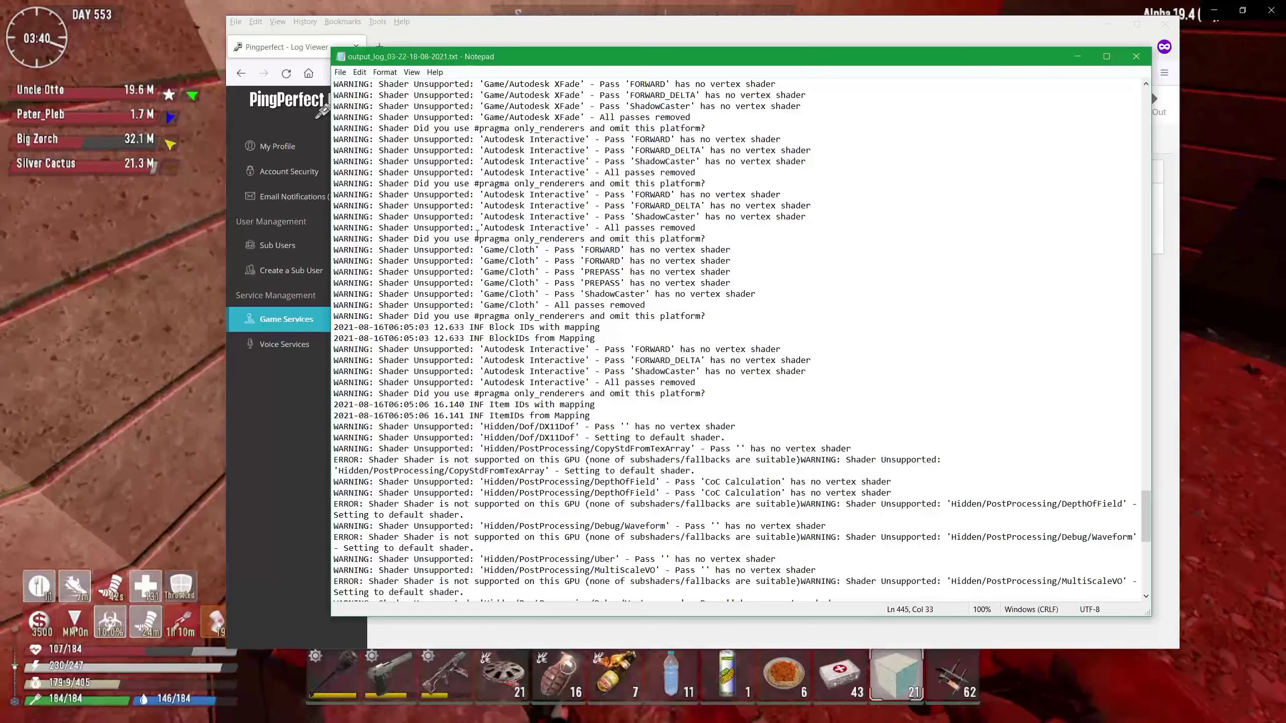
scroll(477, 234, "down", 10)
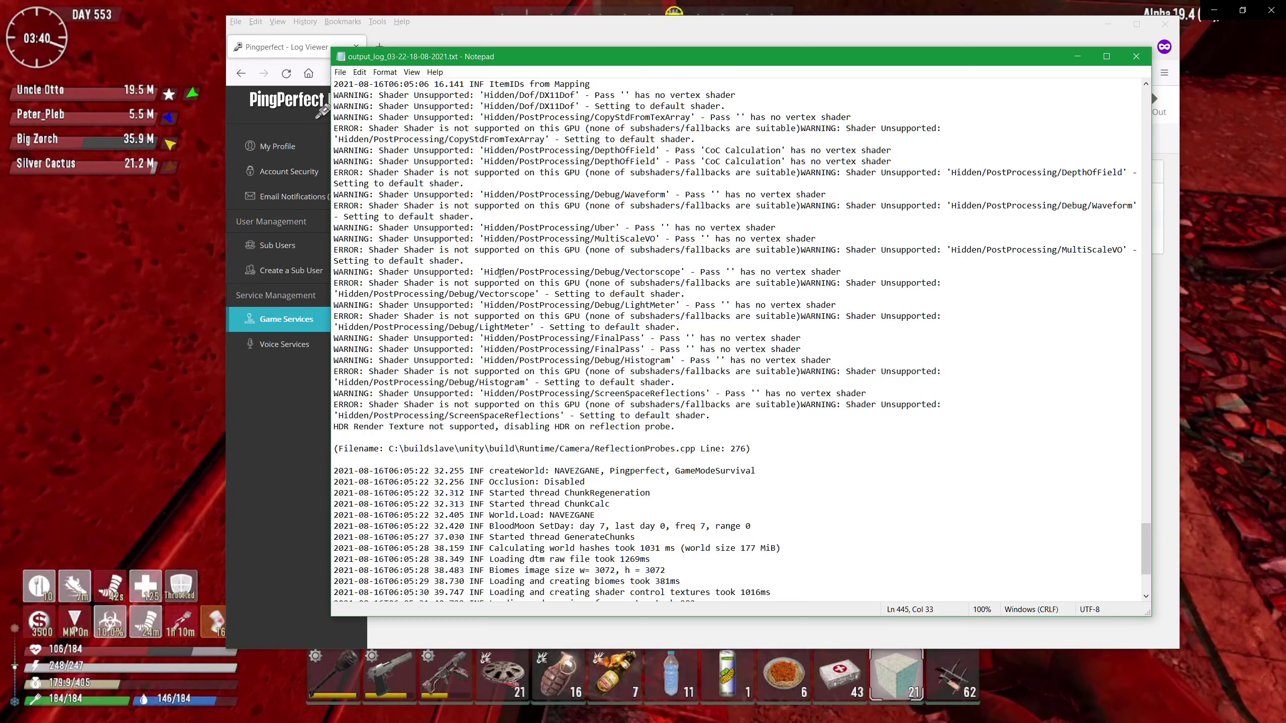
left_click_drag(849, 271, 747, 272)
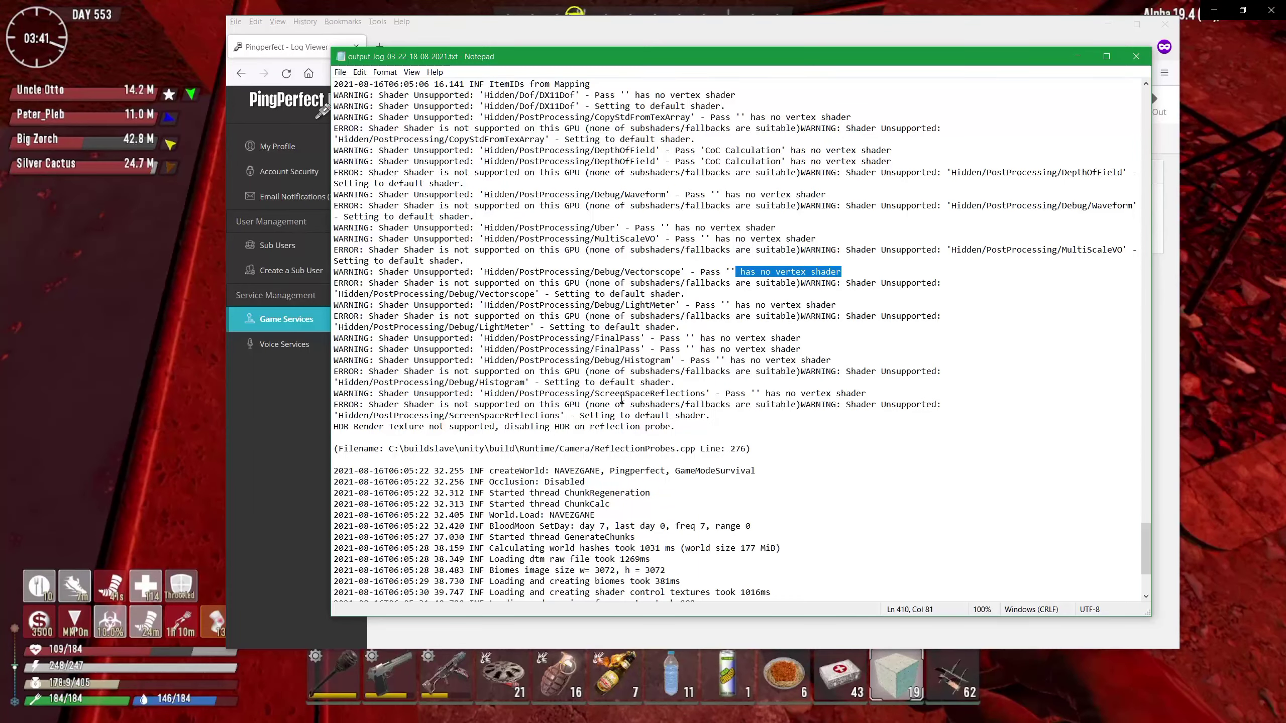
scroll(527, 382, "down", 5)
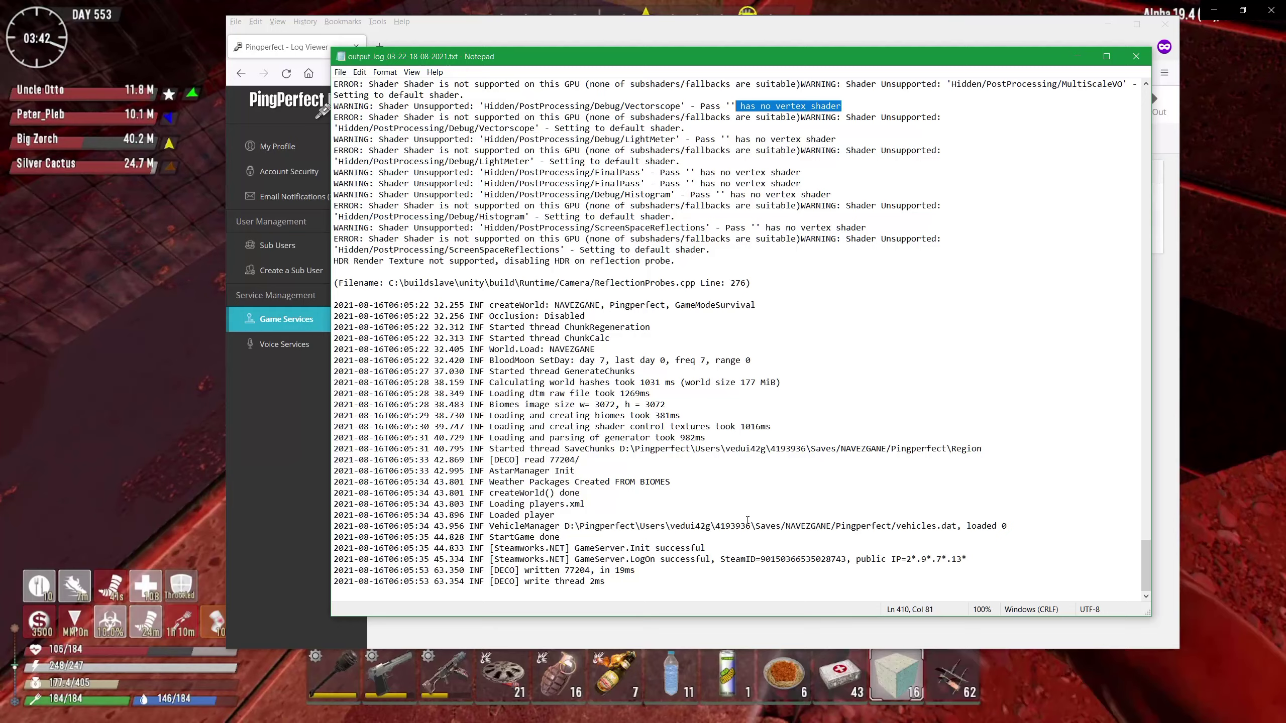
left_click_drag(708, 549, 474, 537)
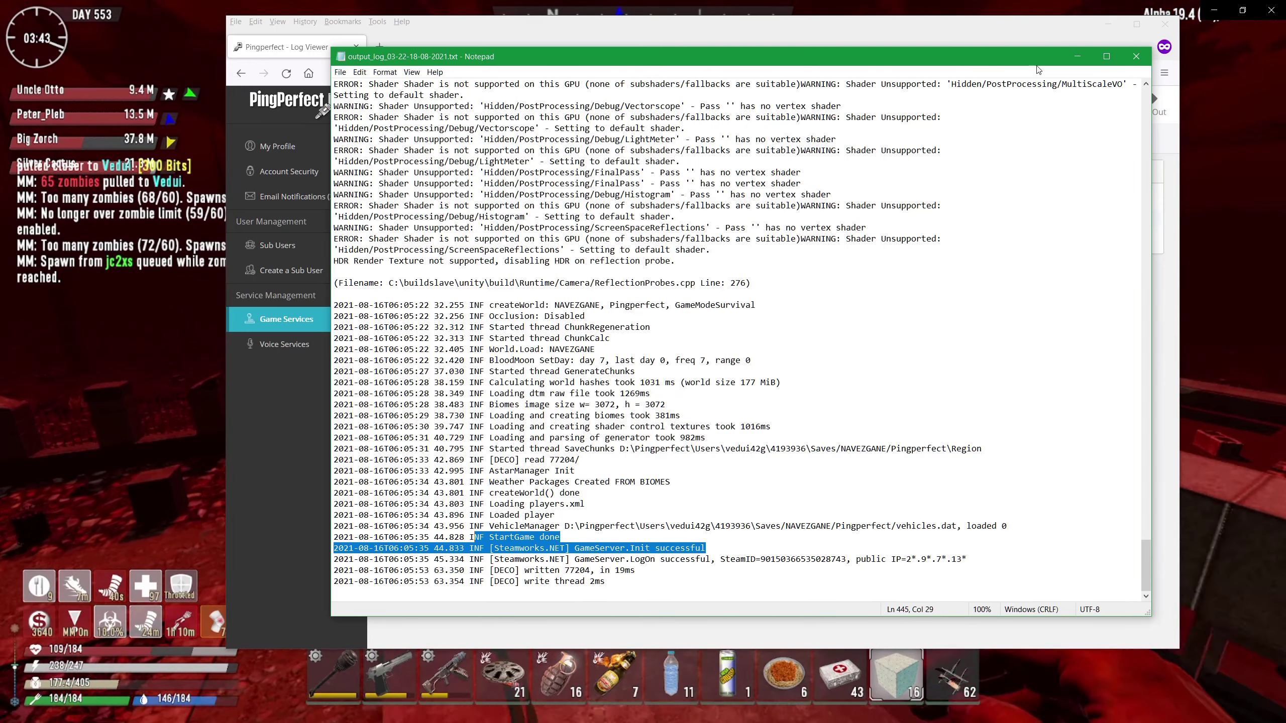
Step: Close Notepad and cancel the 'Start the Steam update?' prompt without updating
left_click(1136, 57)
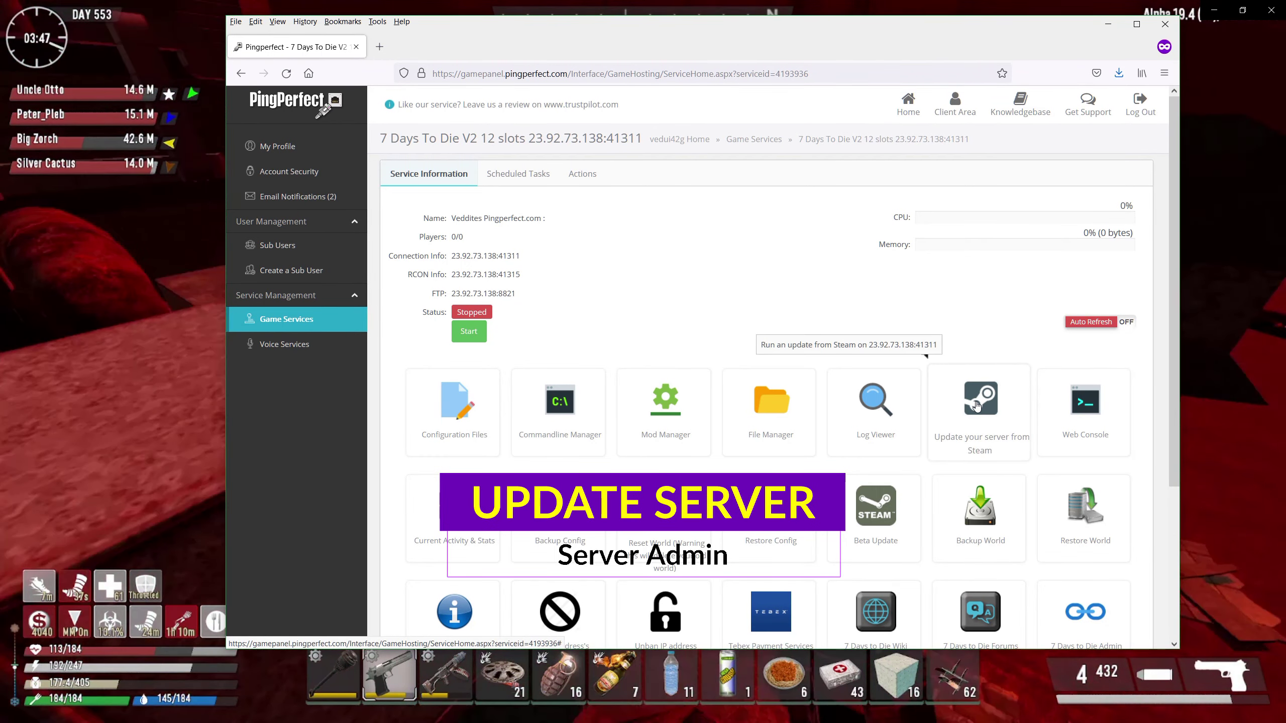
left_click(977, 404)
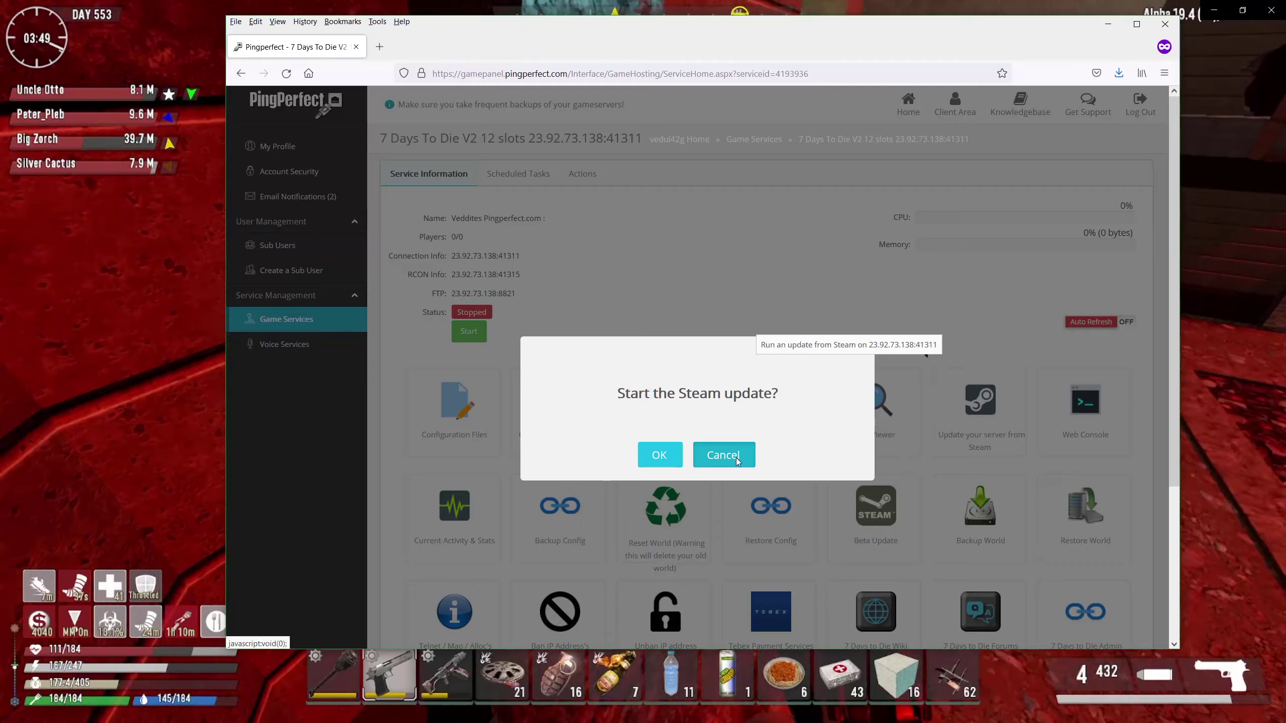
left_click(736, 459)
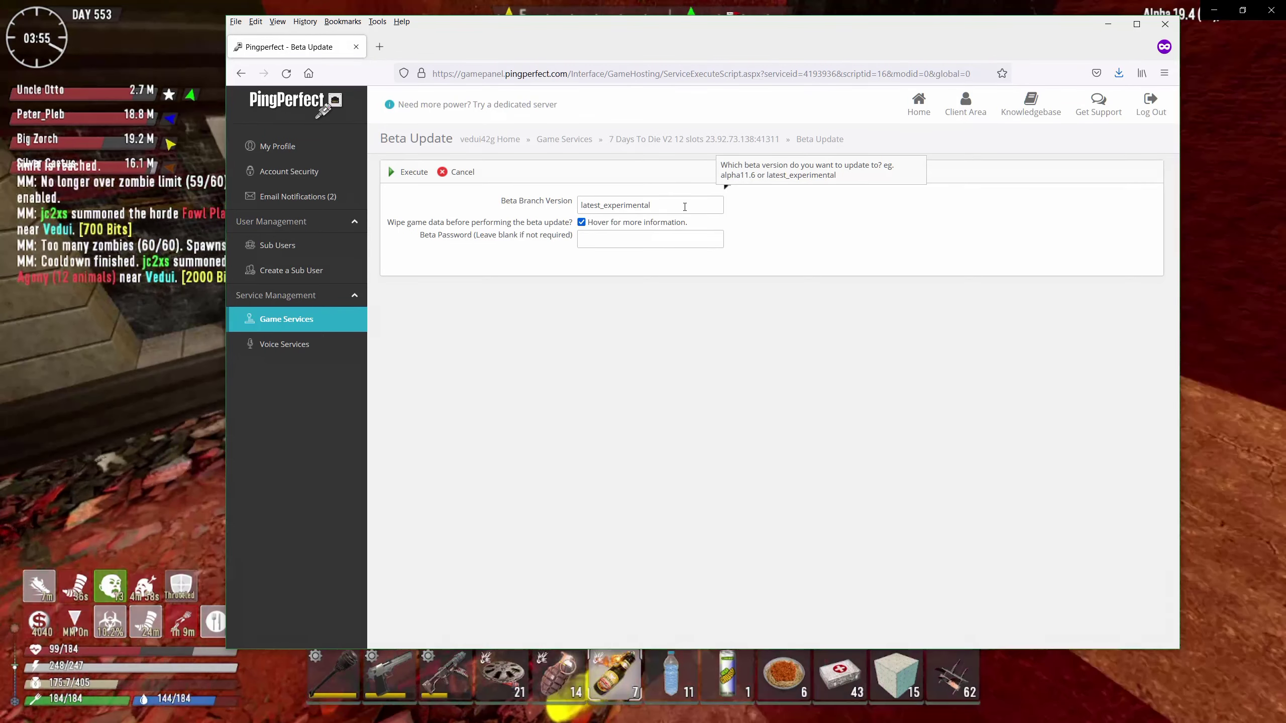
Step: Change the Beta Branch Version to 19.5 and check the game data wipe help
left_click_drag(685, 207, 569, 212)
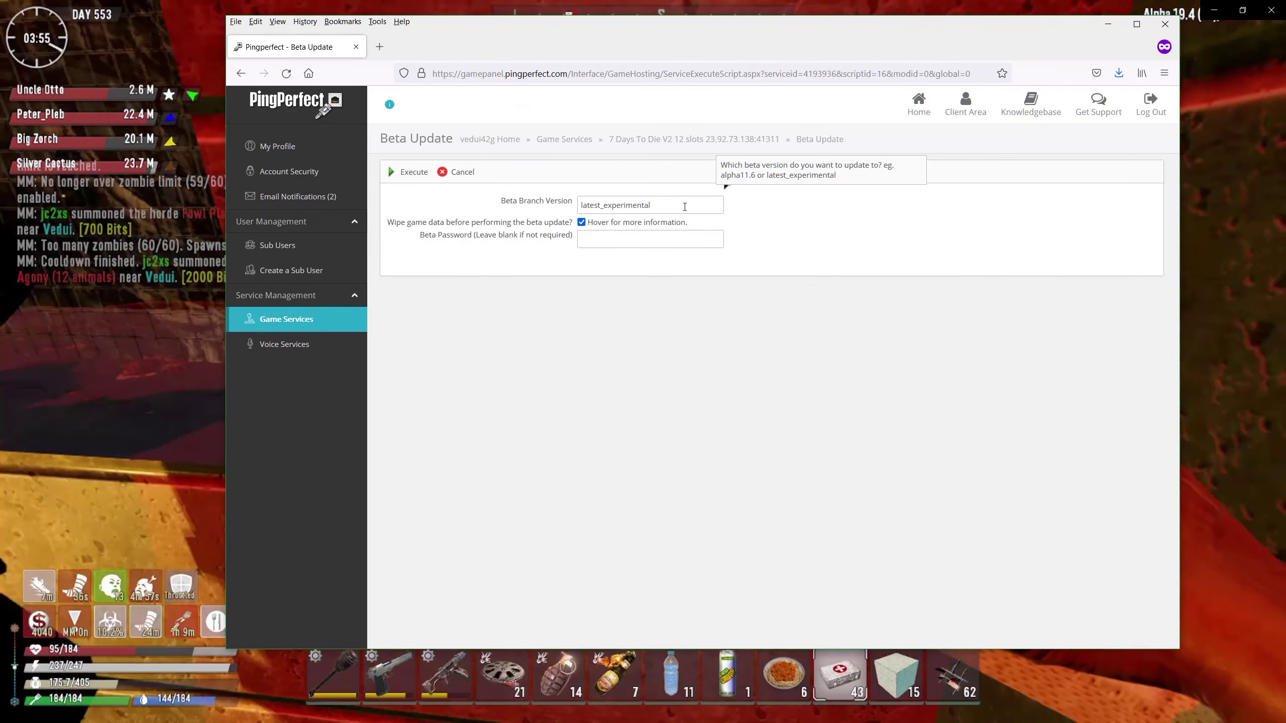
type("11")
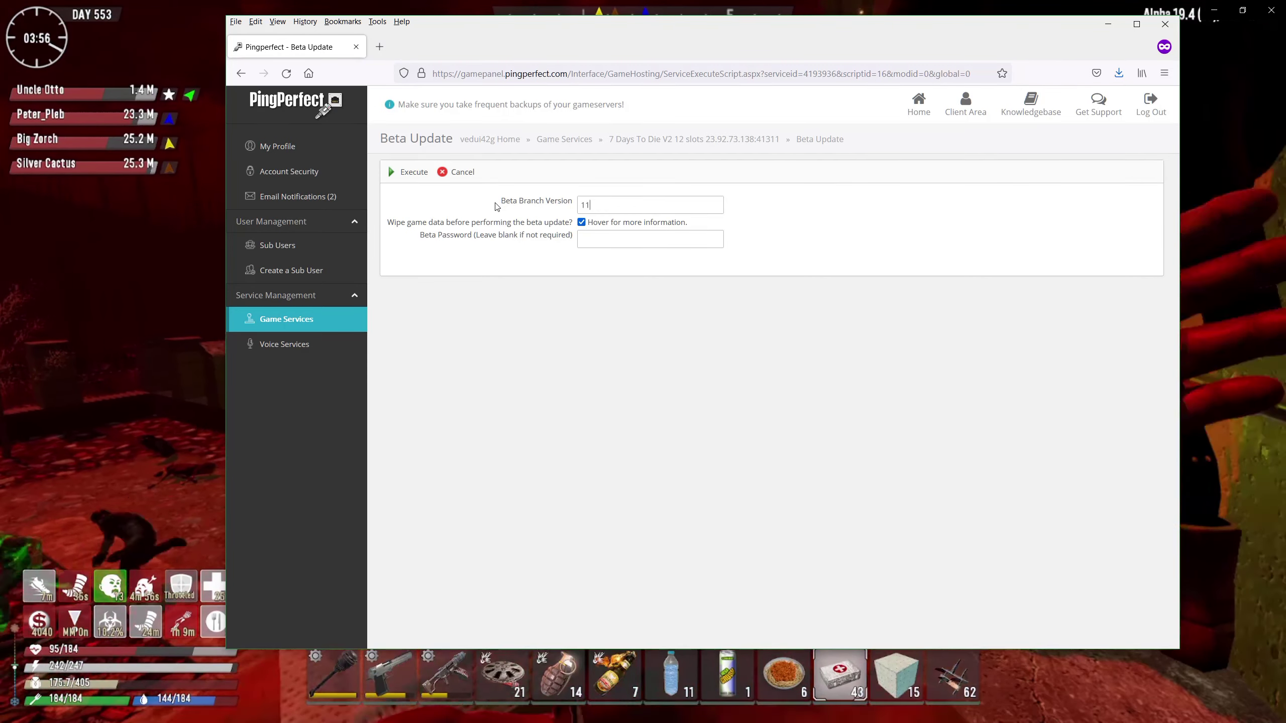
type(".5")
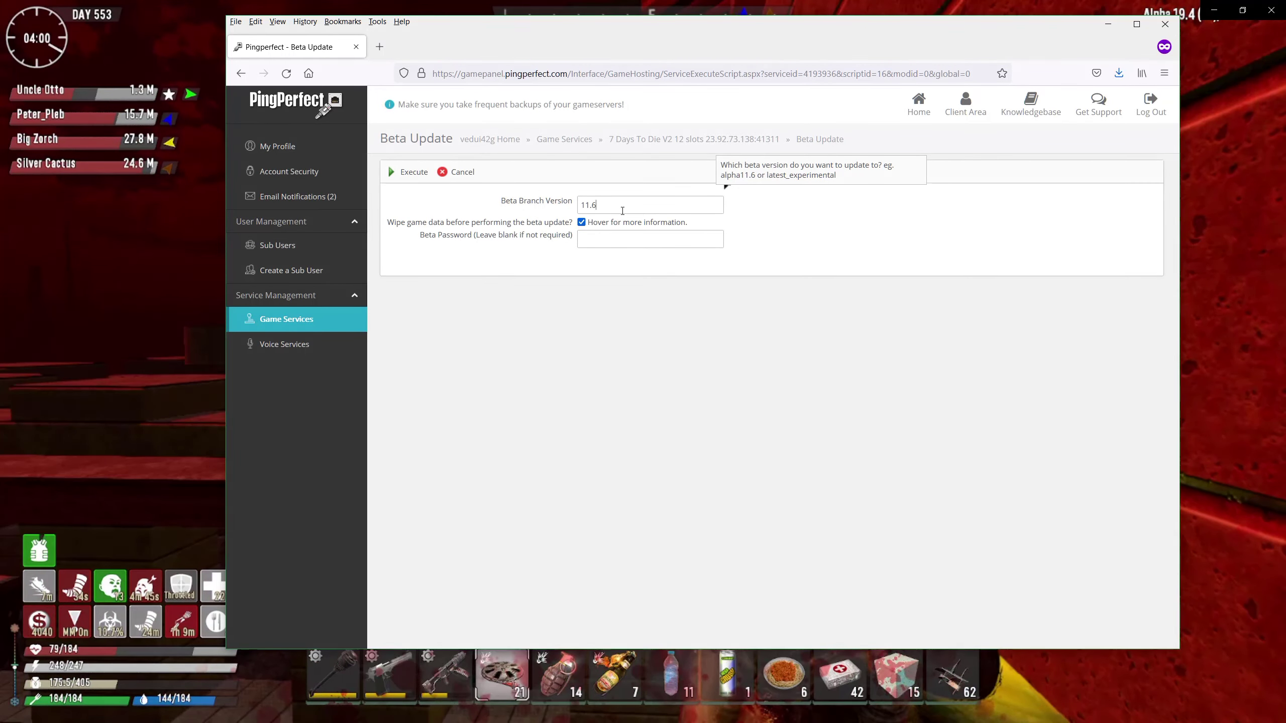
type("19.5")
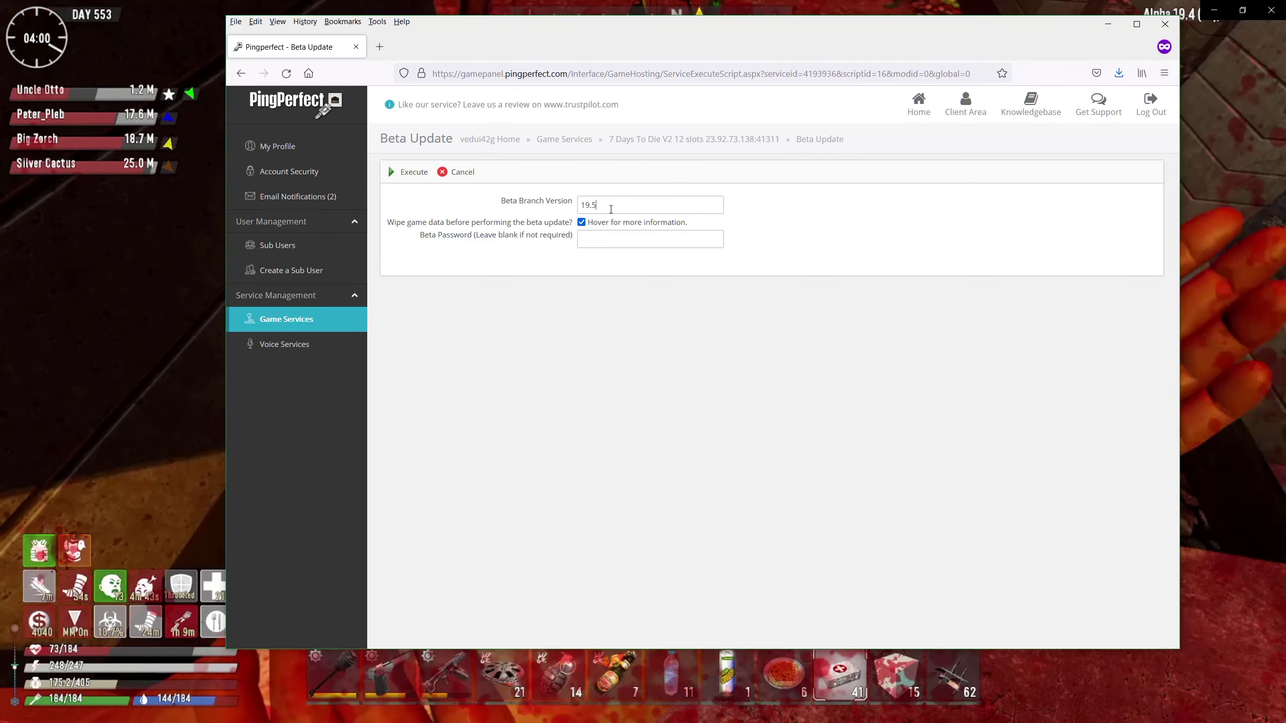
mouse_move(676, 210)
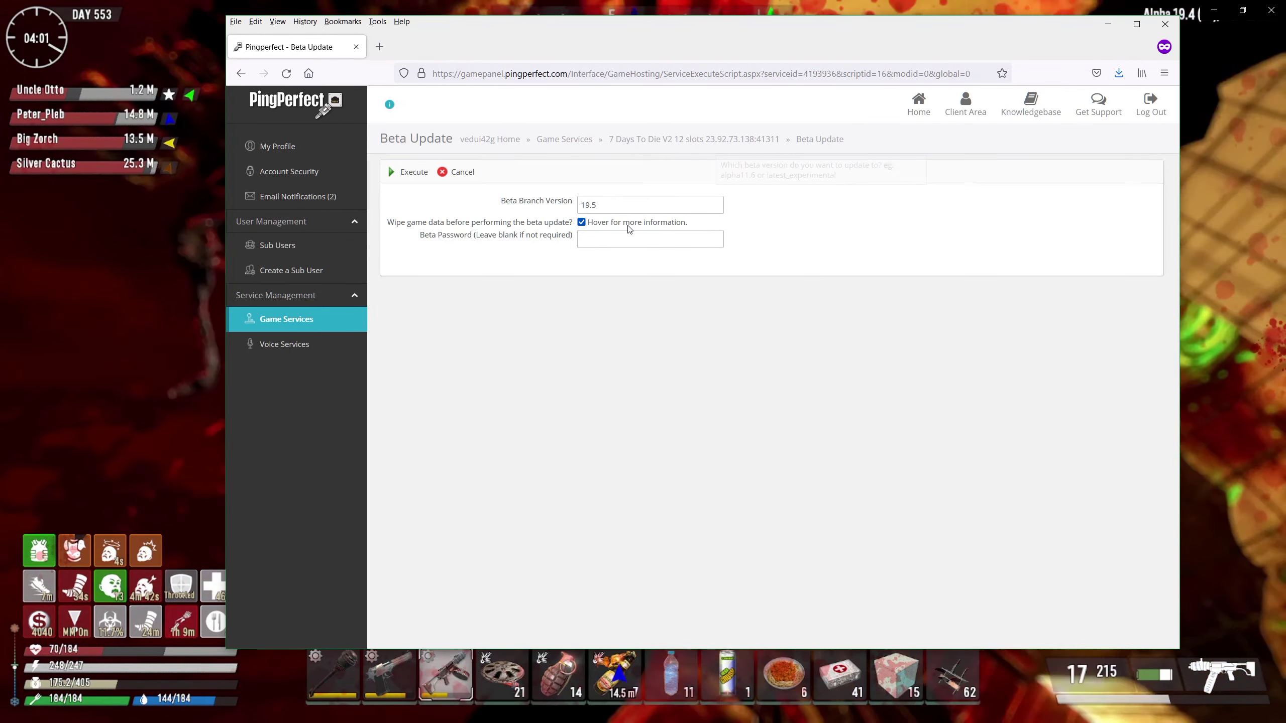
mouse_move(628, 229)
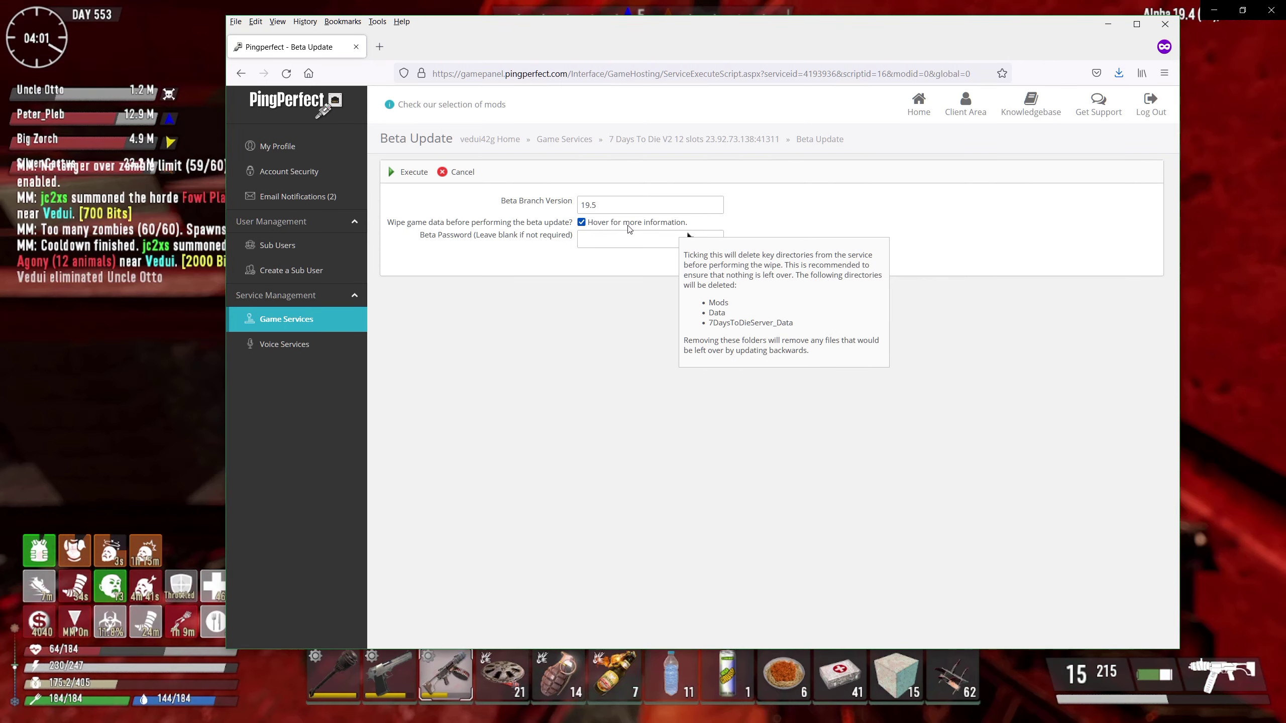
mouse_move(622, 205)
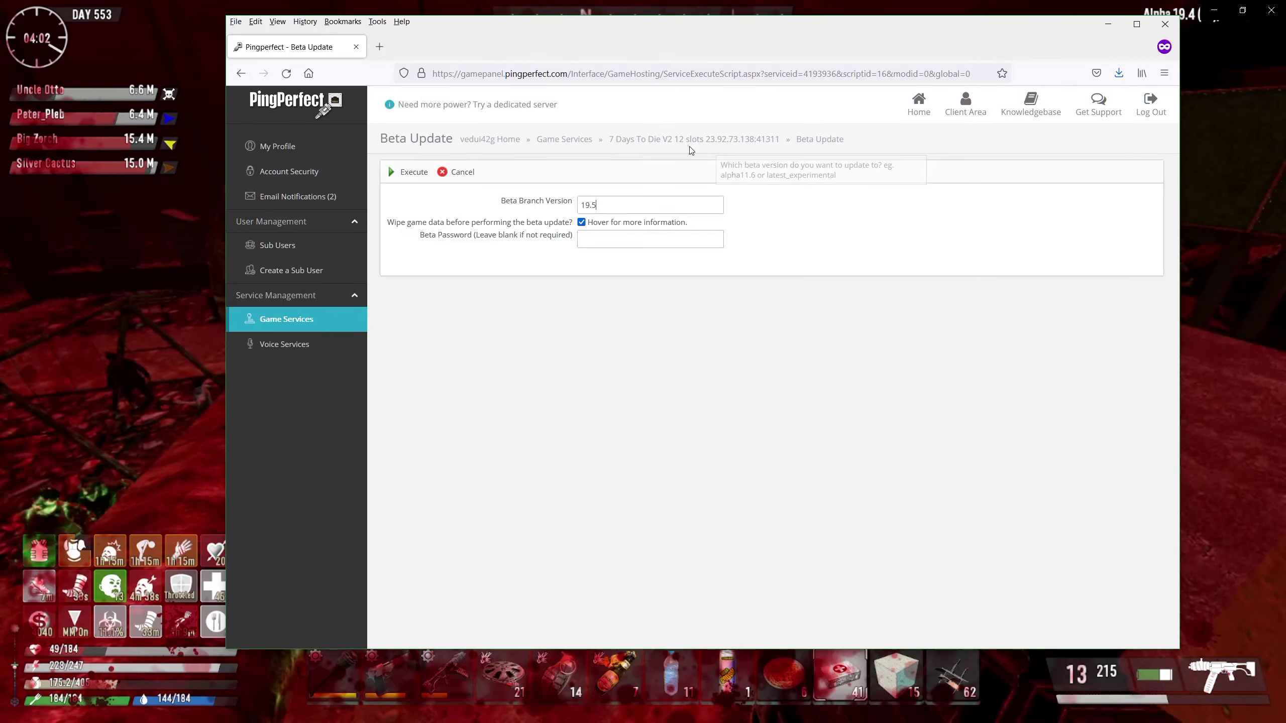
mouse_move(676, 136)
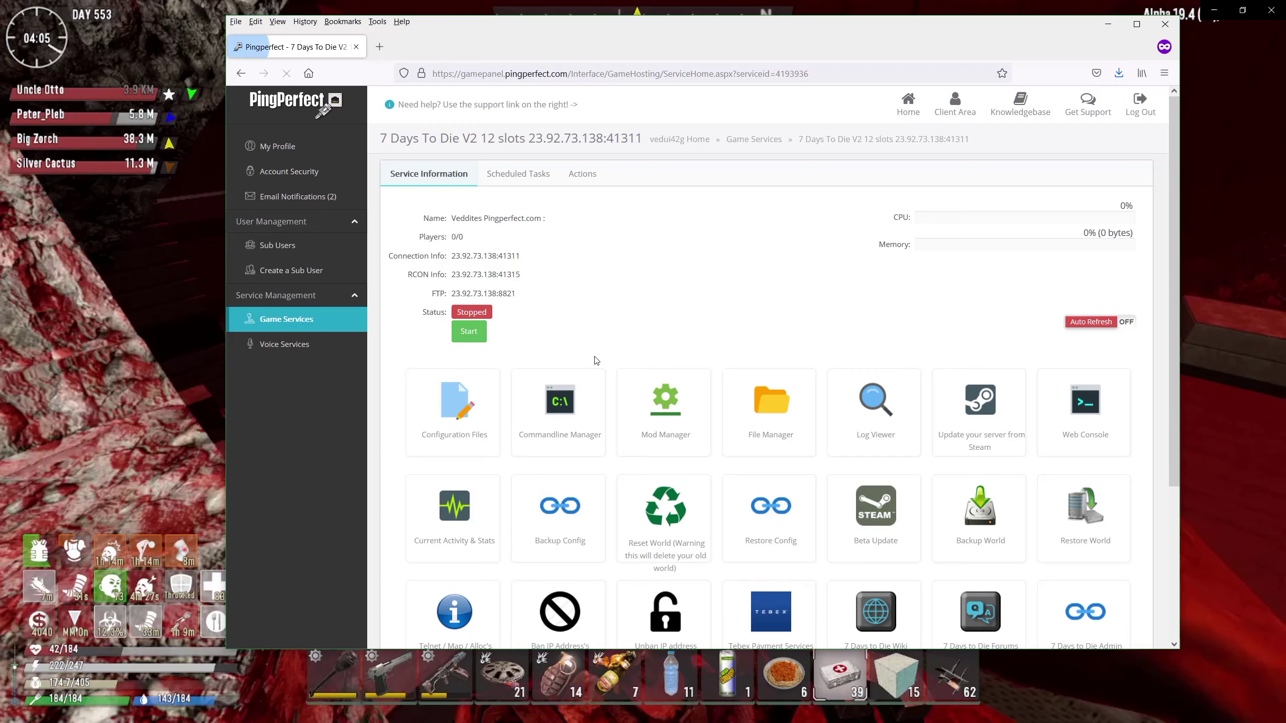
scroll(933, 520, "down", 3)
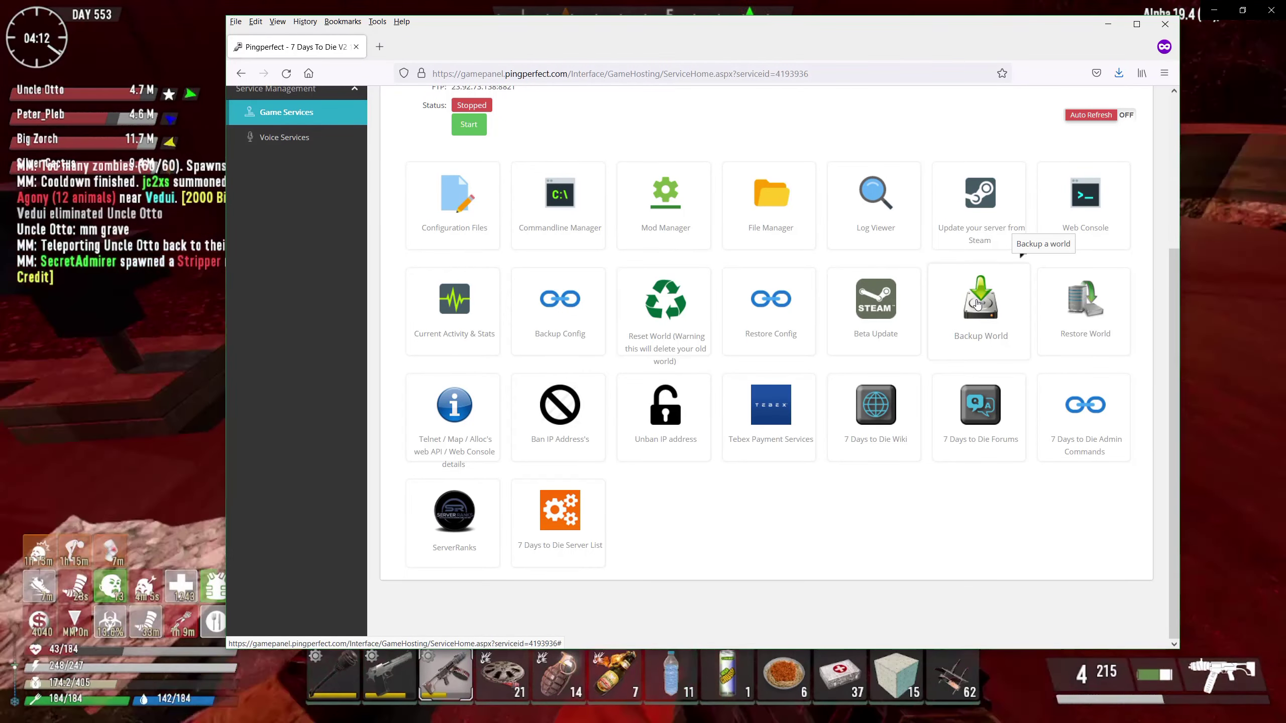
left_click(979, 302)
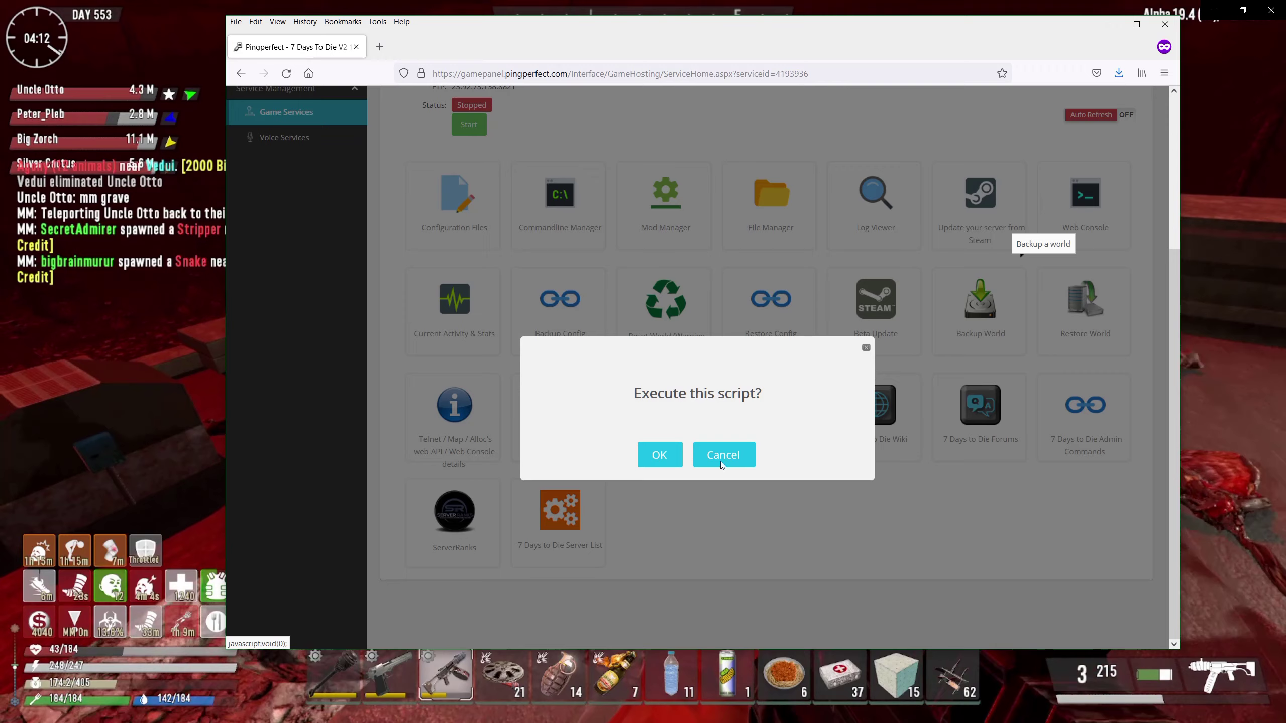
left_click(724, 455)
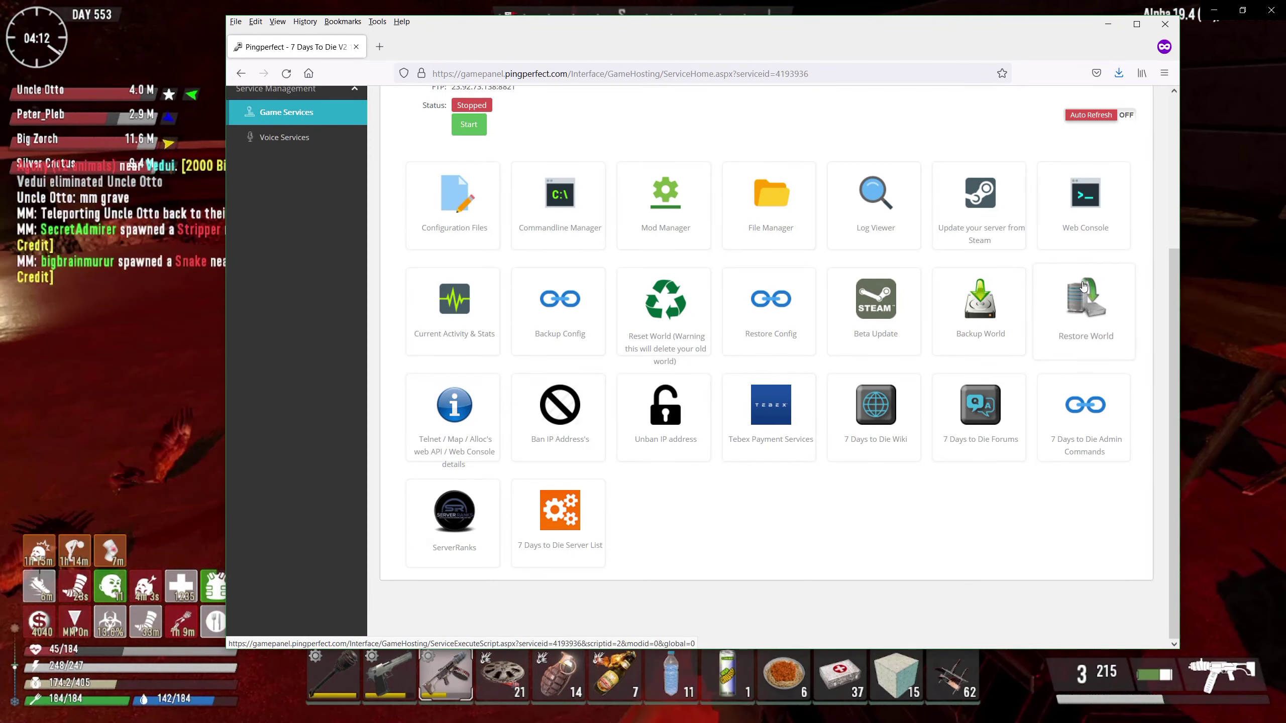
left_click(1083, 311)
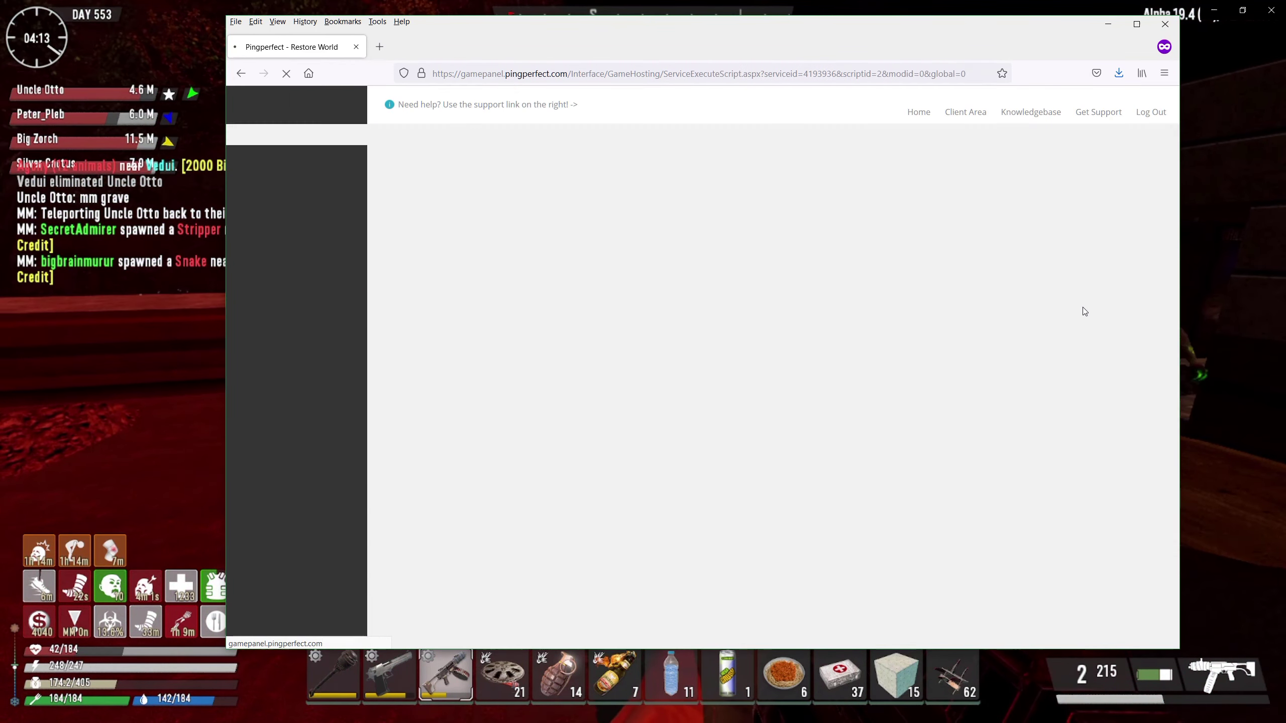
left_click(524, 212)
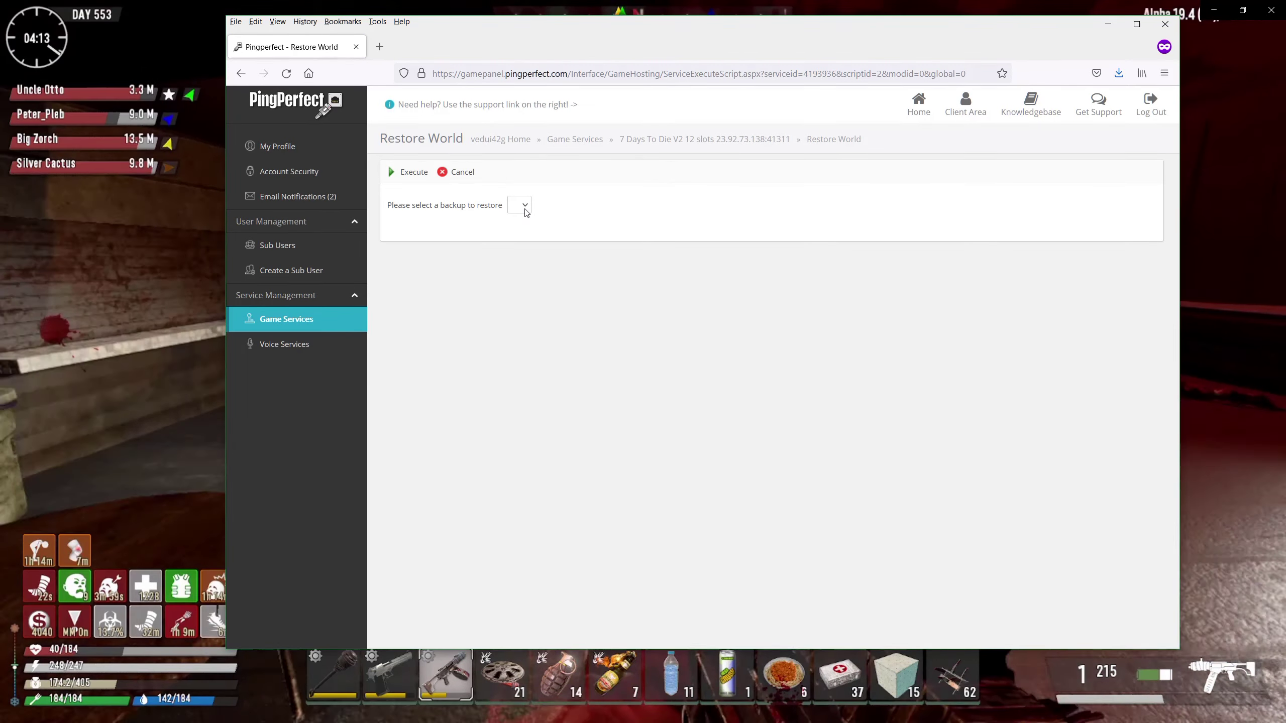
left_click(458, 171)
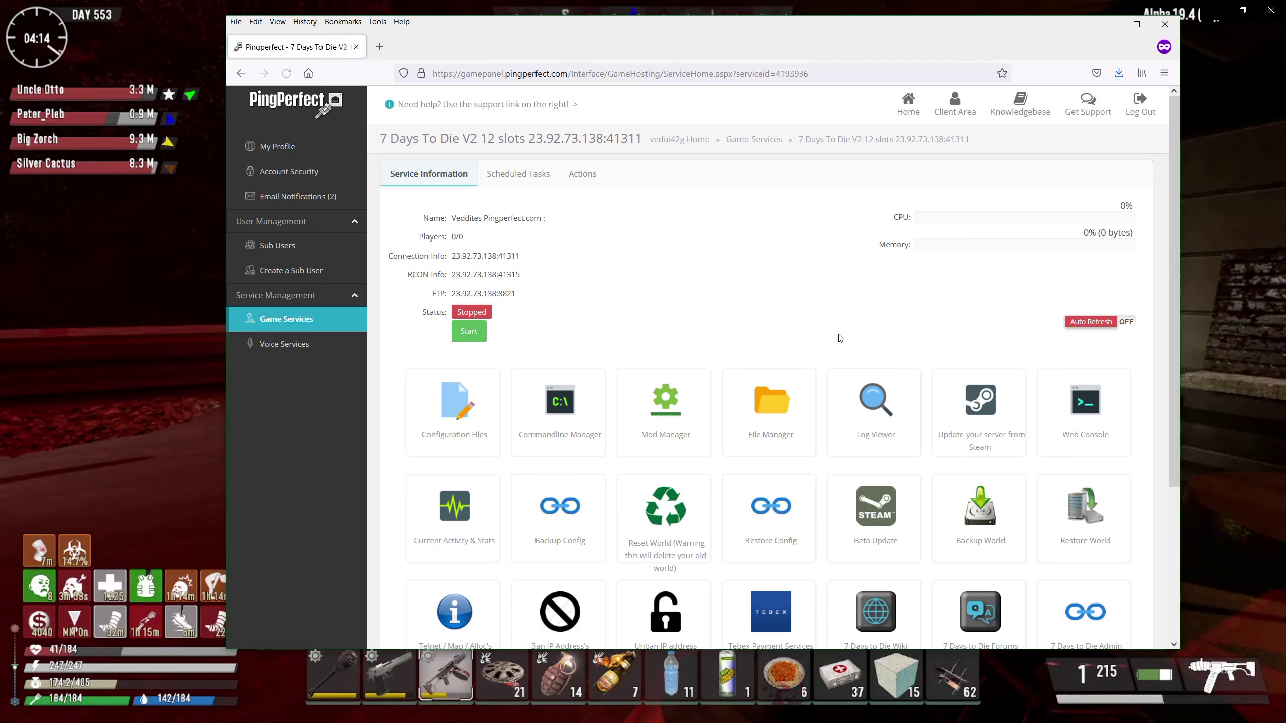
scroll(840, 339, "down", 3)
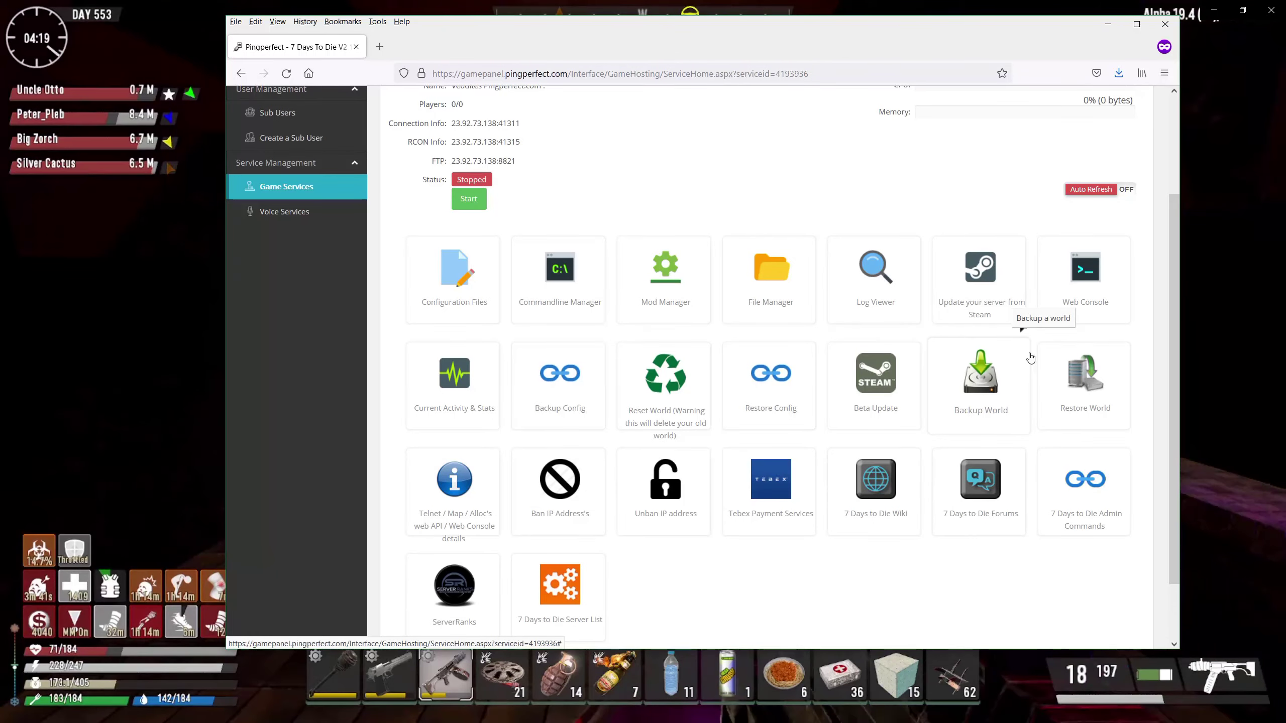
Step: On Scheduled Tasks, start a new task keeping Scheduled Restart as the task type
scroll(705, 295, "up", 3)
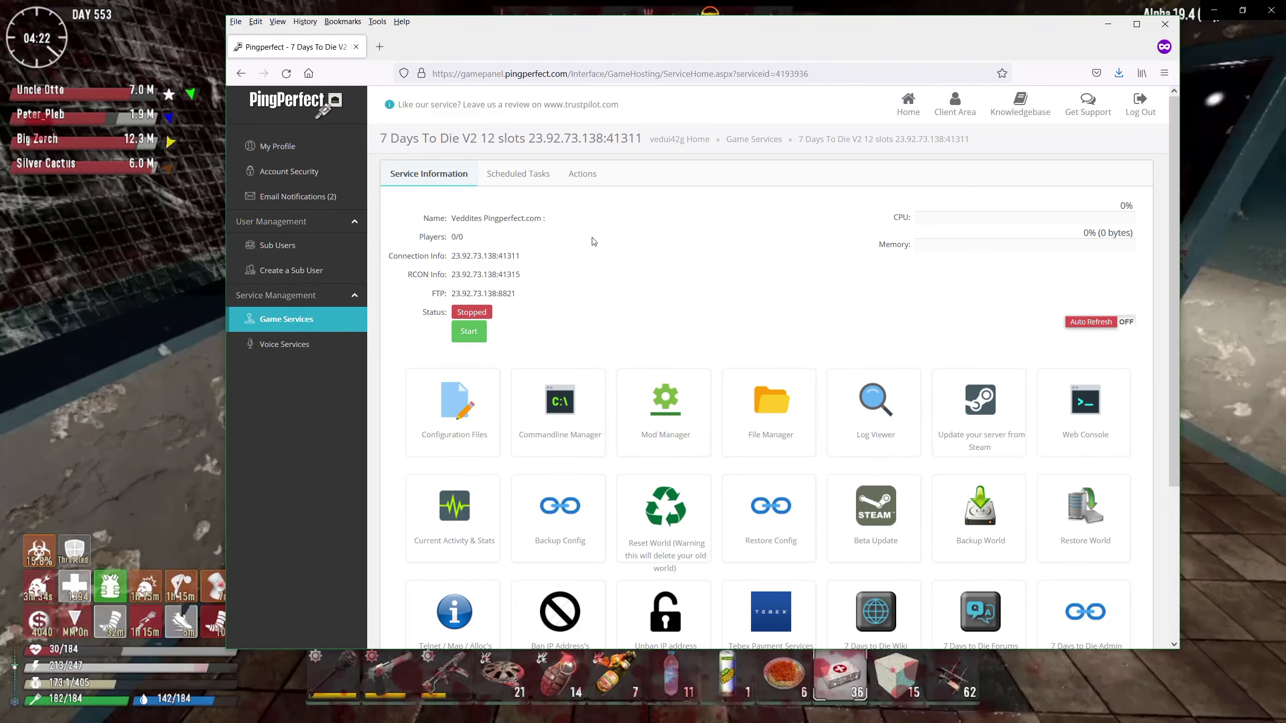
left_click(515, 175)
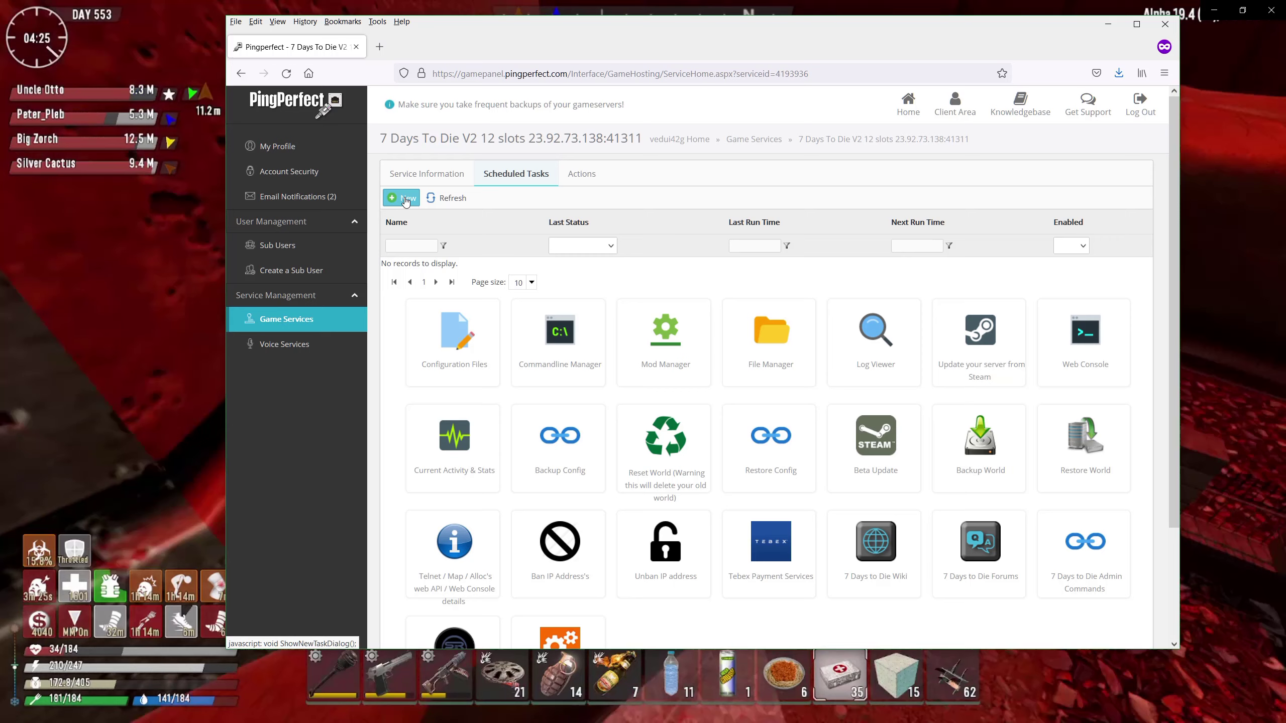
left_click(405, 200)
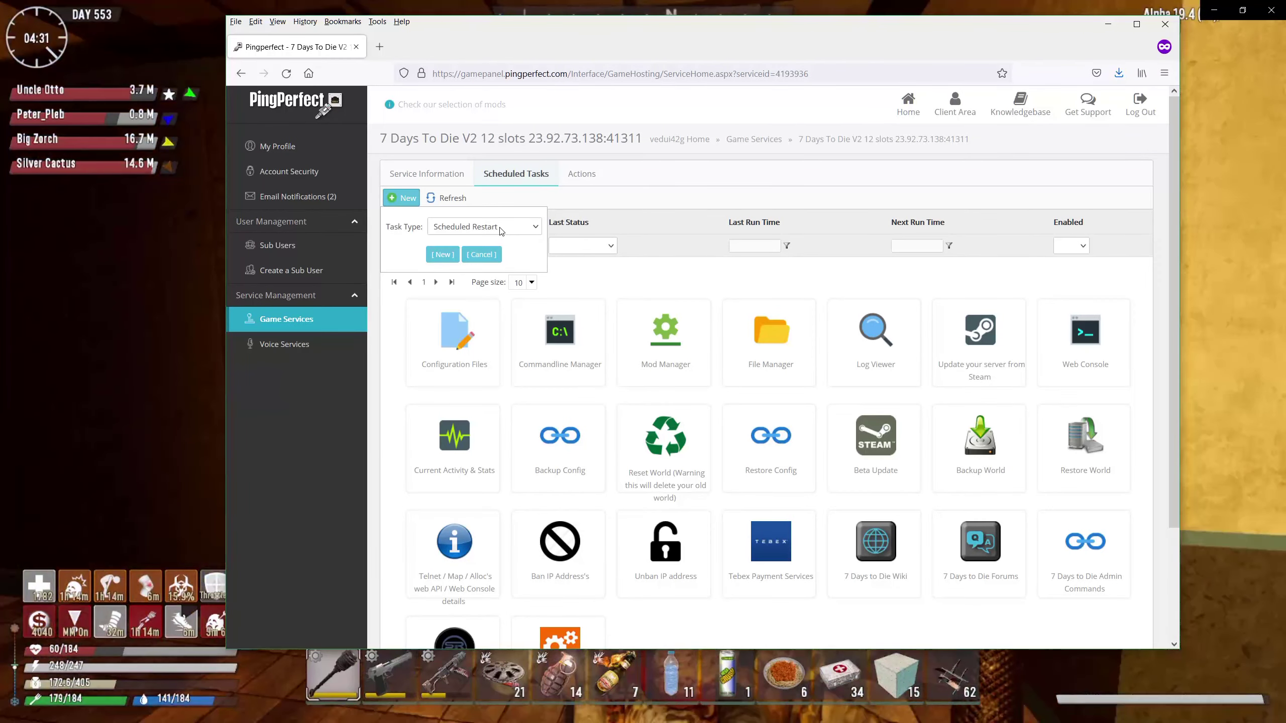
left_click(501, 231)
left_click(501, 231)
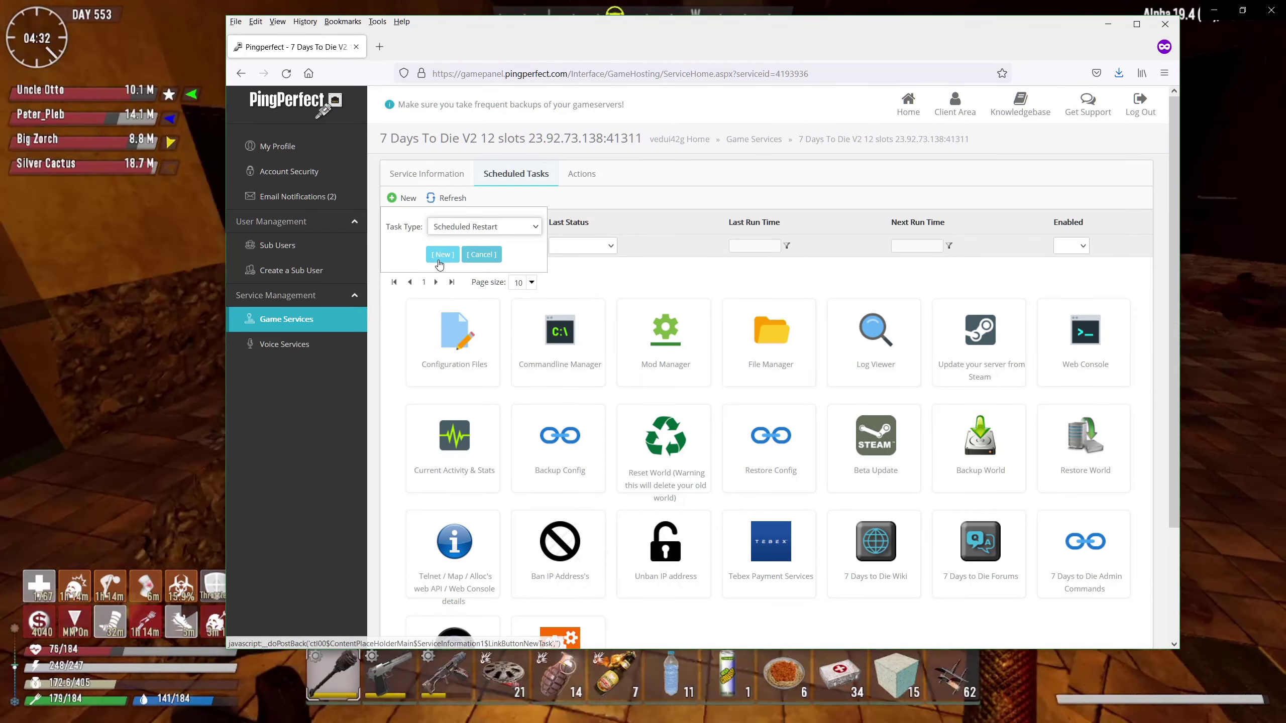
left_click(440, 255)
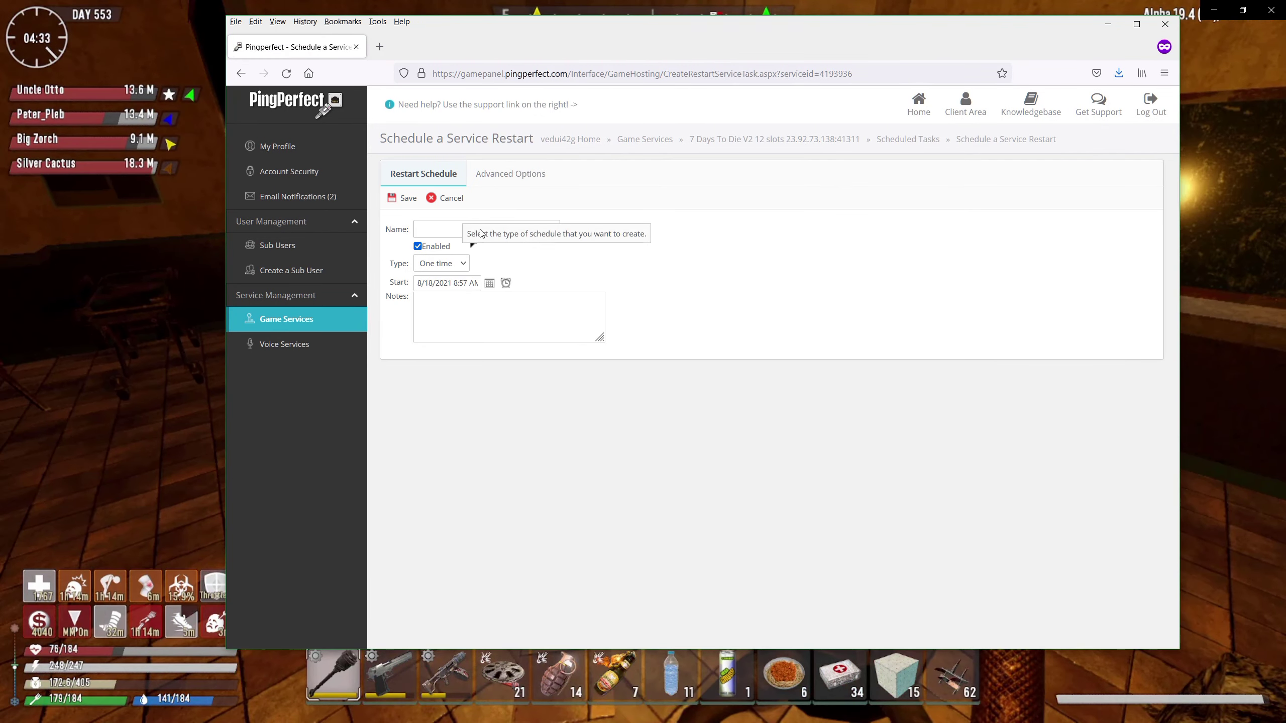
Step: Set the restart to repeat weekly on Monday, Saturday and Sunday
left_click(463, 268)
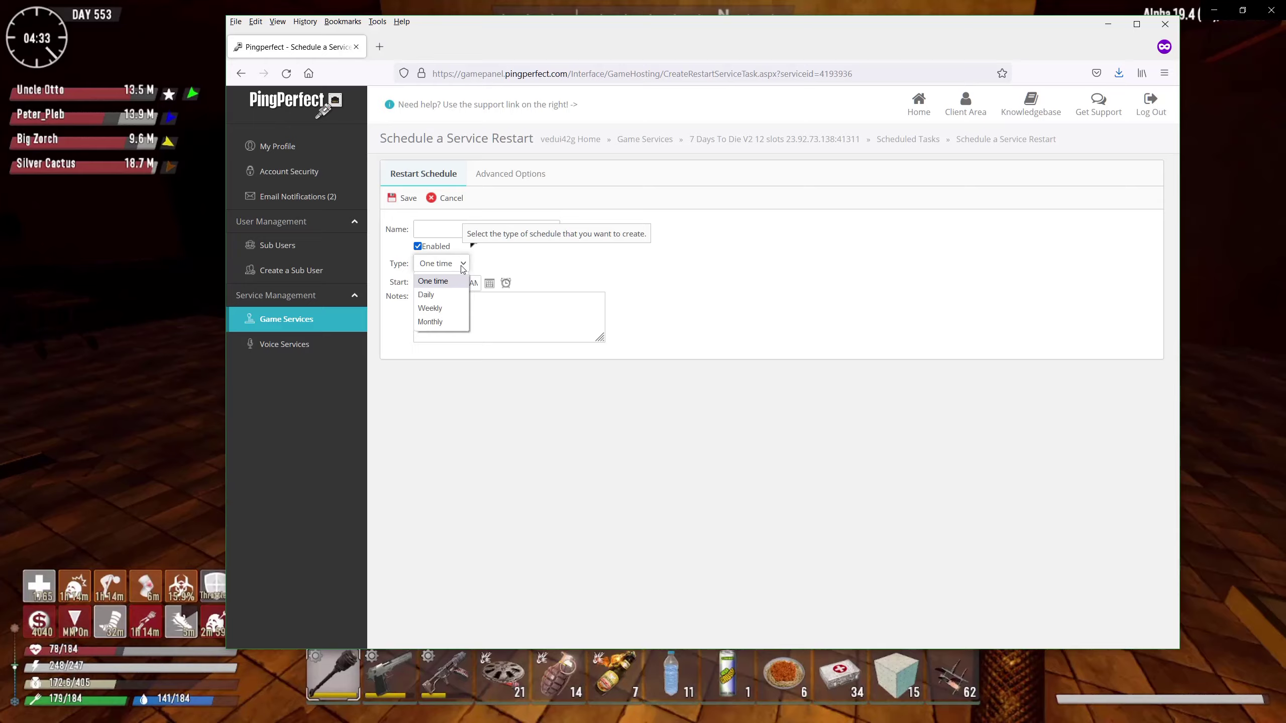
left_click(451, 309)
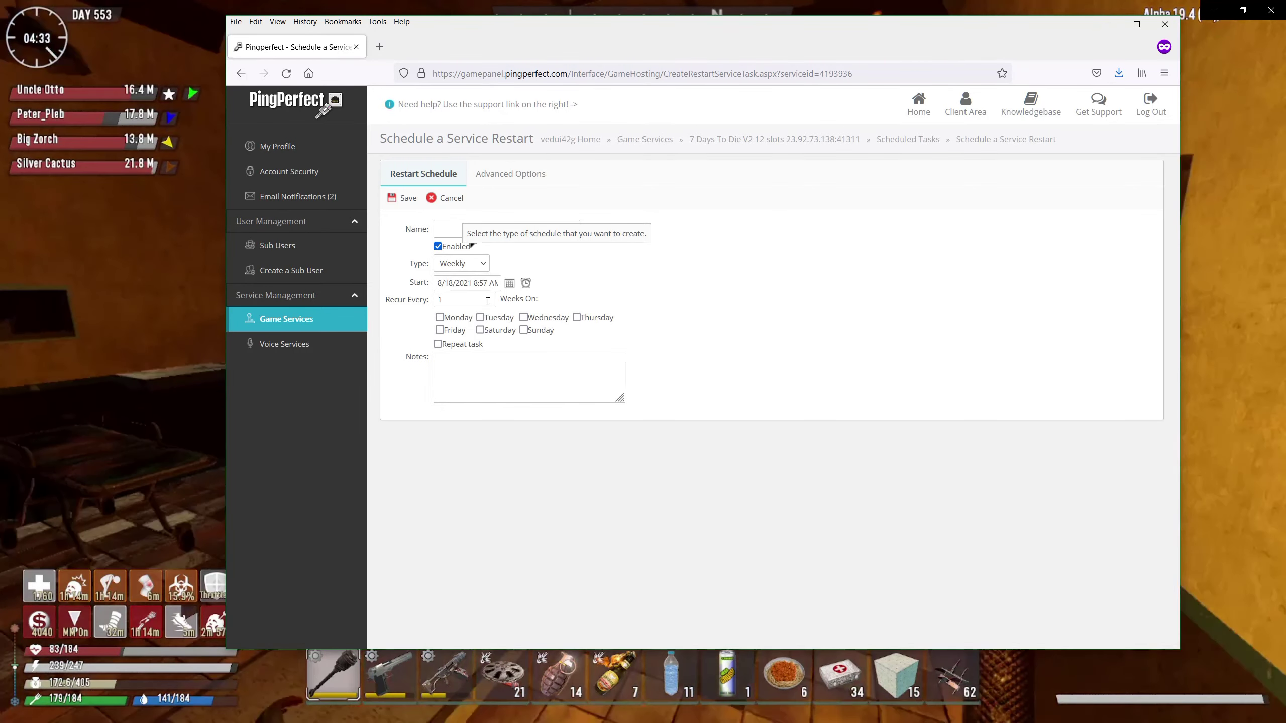
left_click(440, 318)
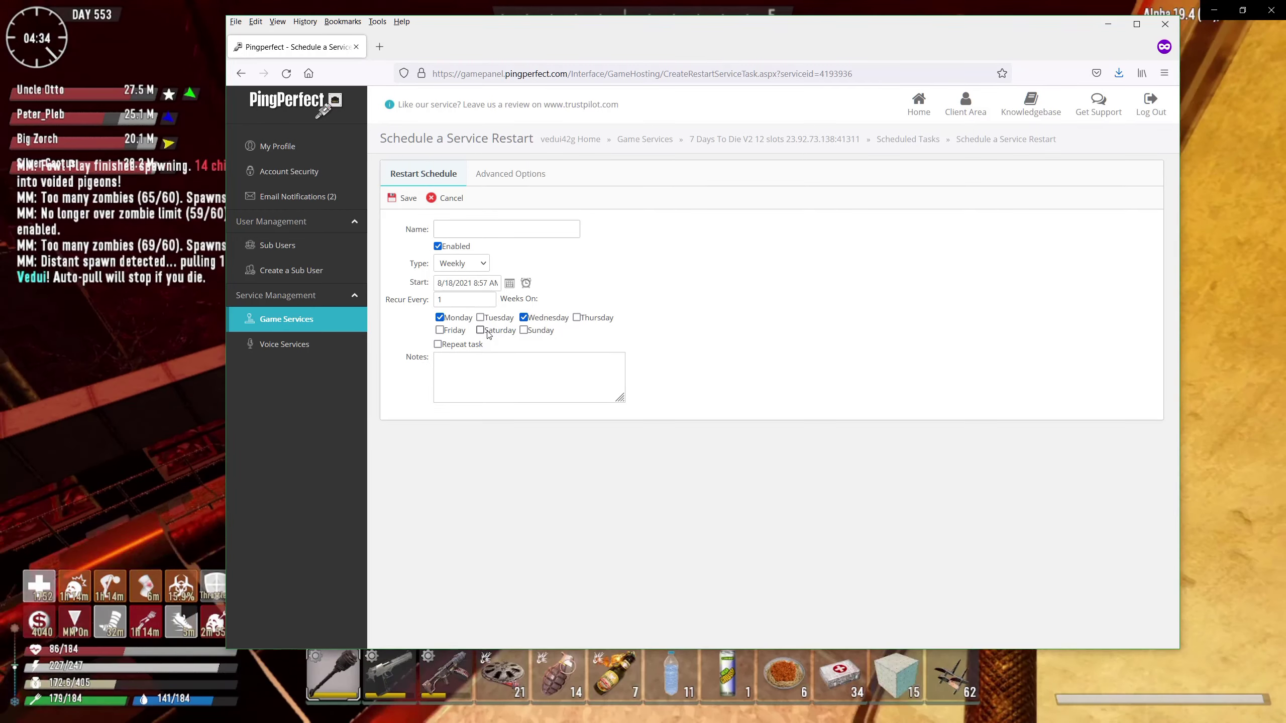
left_click(480, 330)
left_click(523, 330)
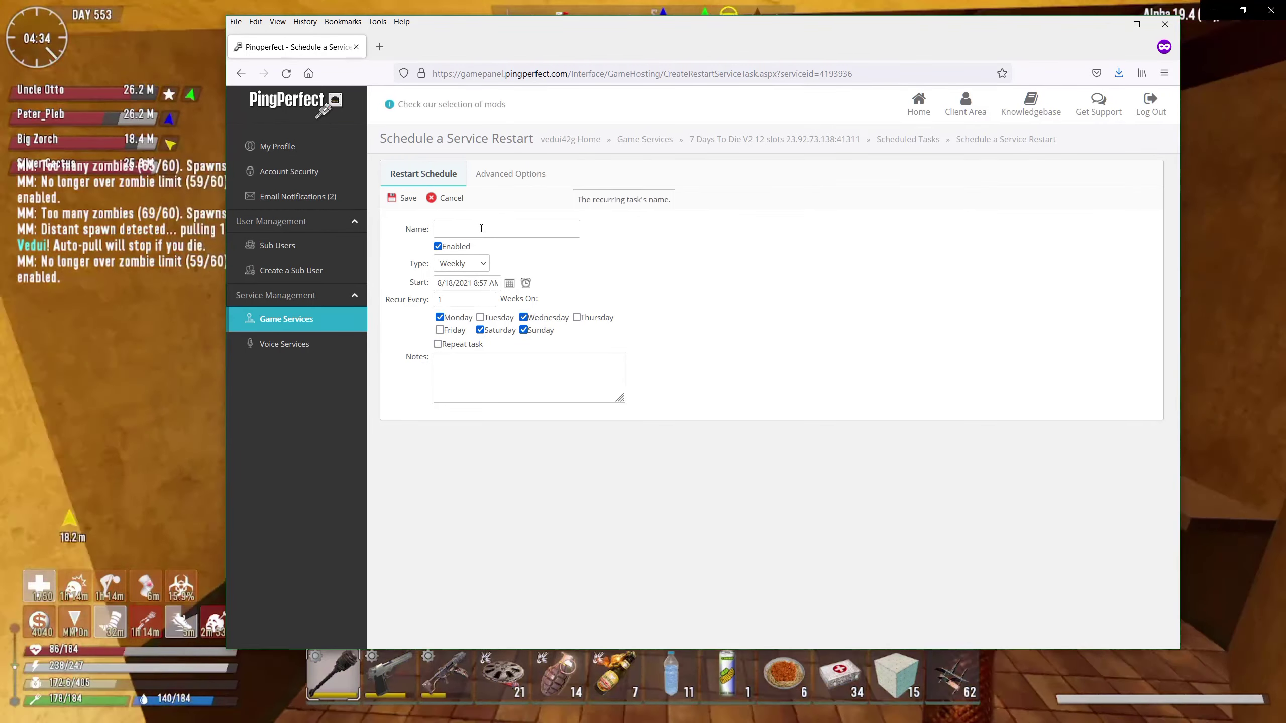
Step: Cancel the restart form and start another new scheduled task, listing its task types
left_click(481, 229)
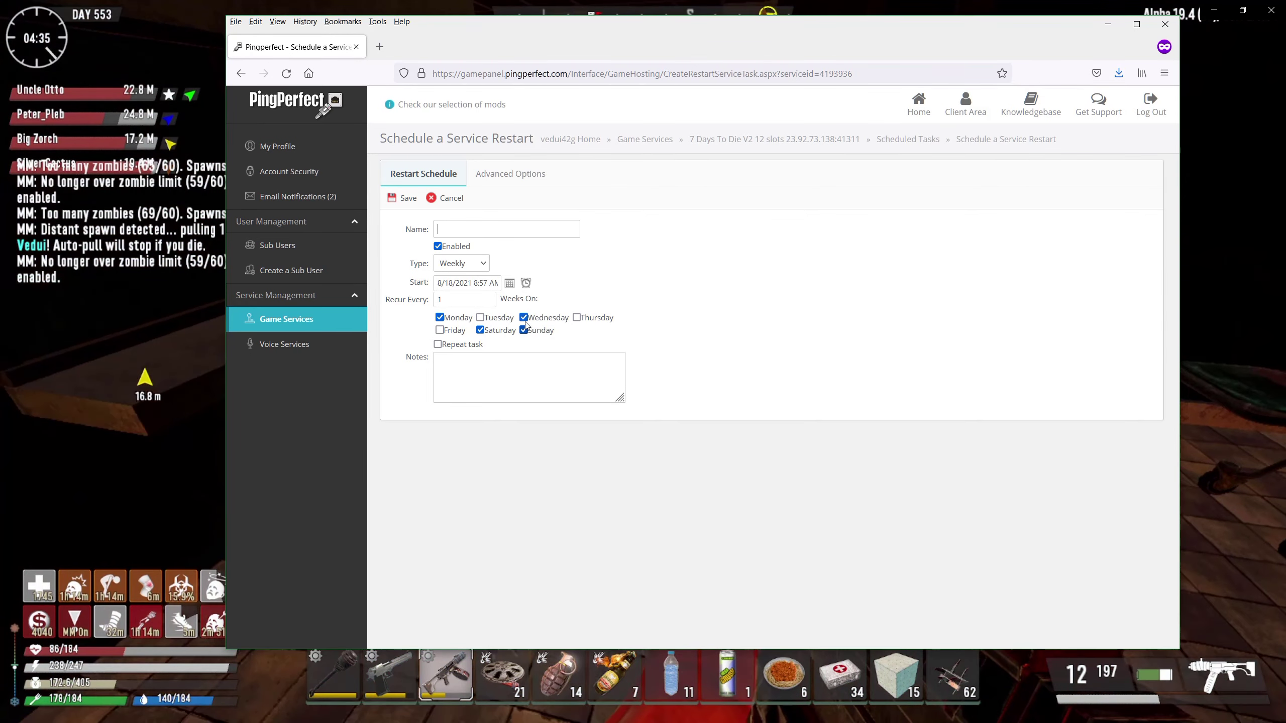
left_click(455, 199)
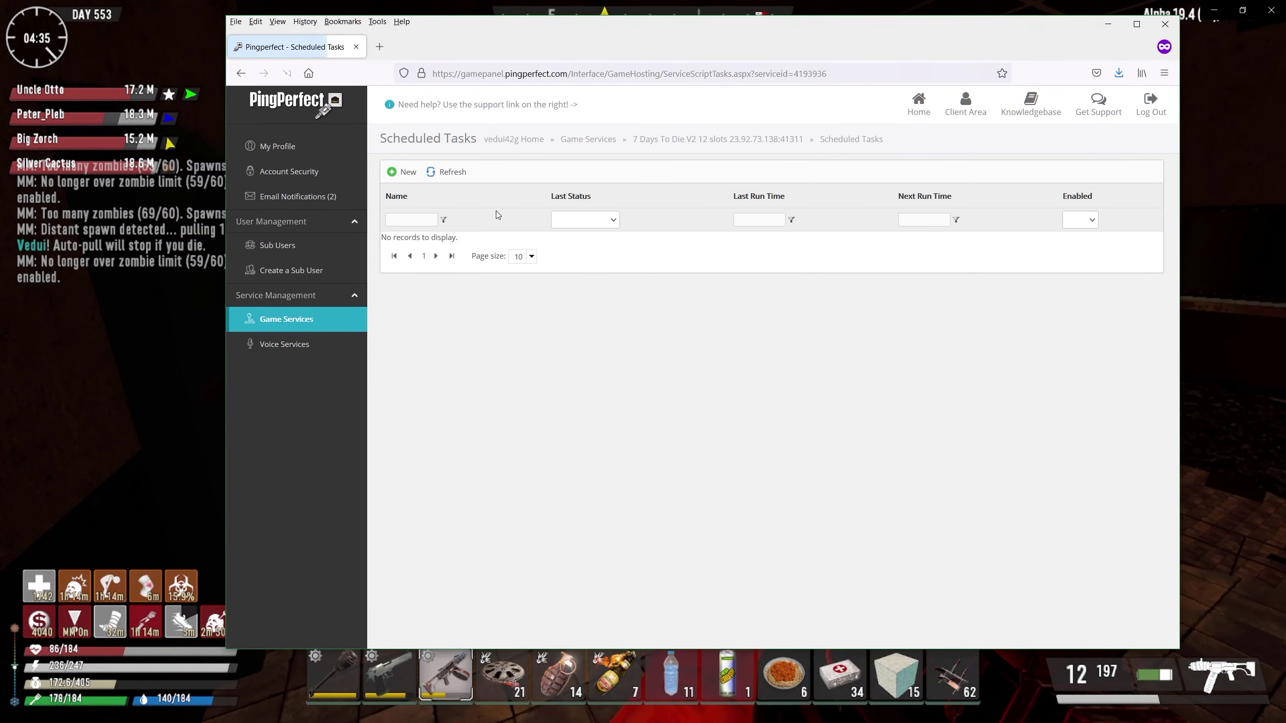
left_click(399, 178)
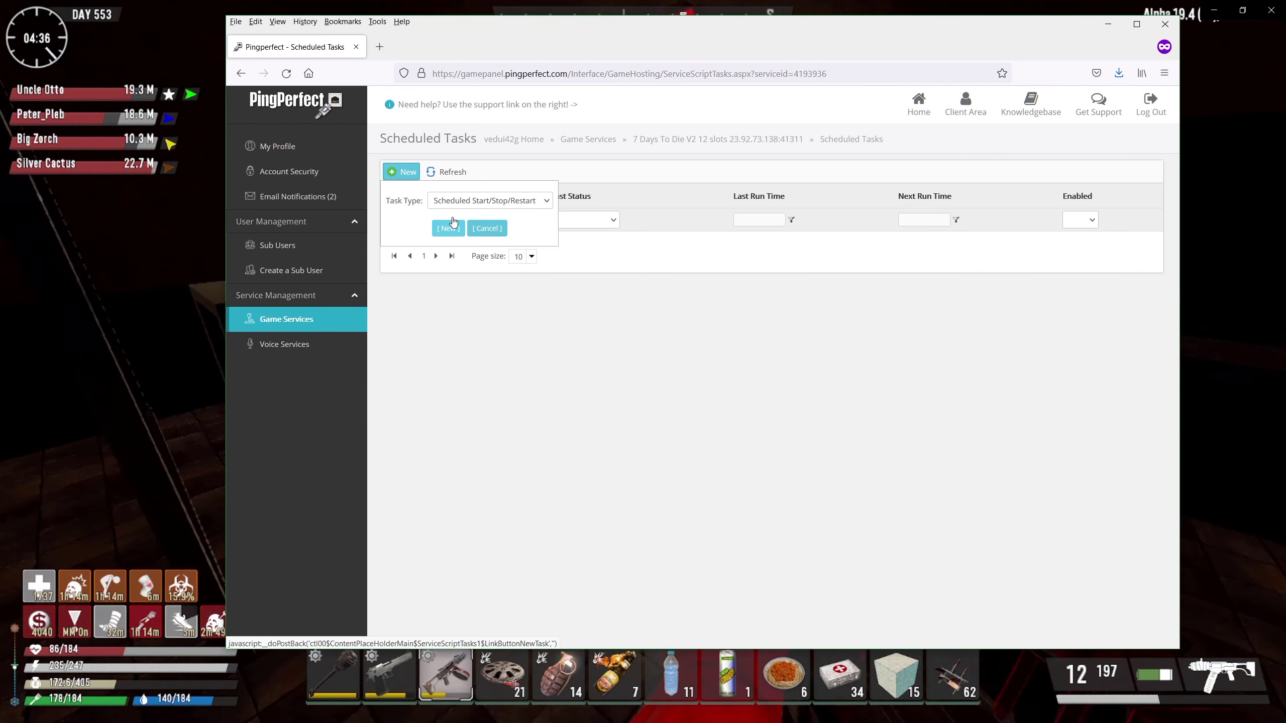
left_click(469, 203)
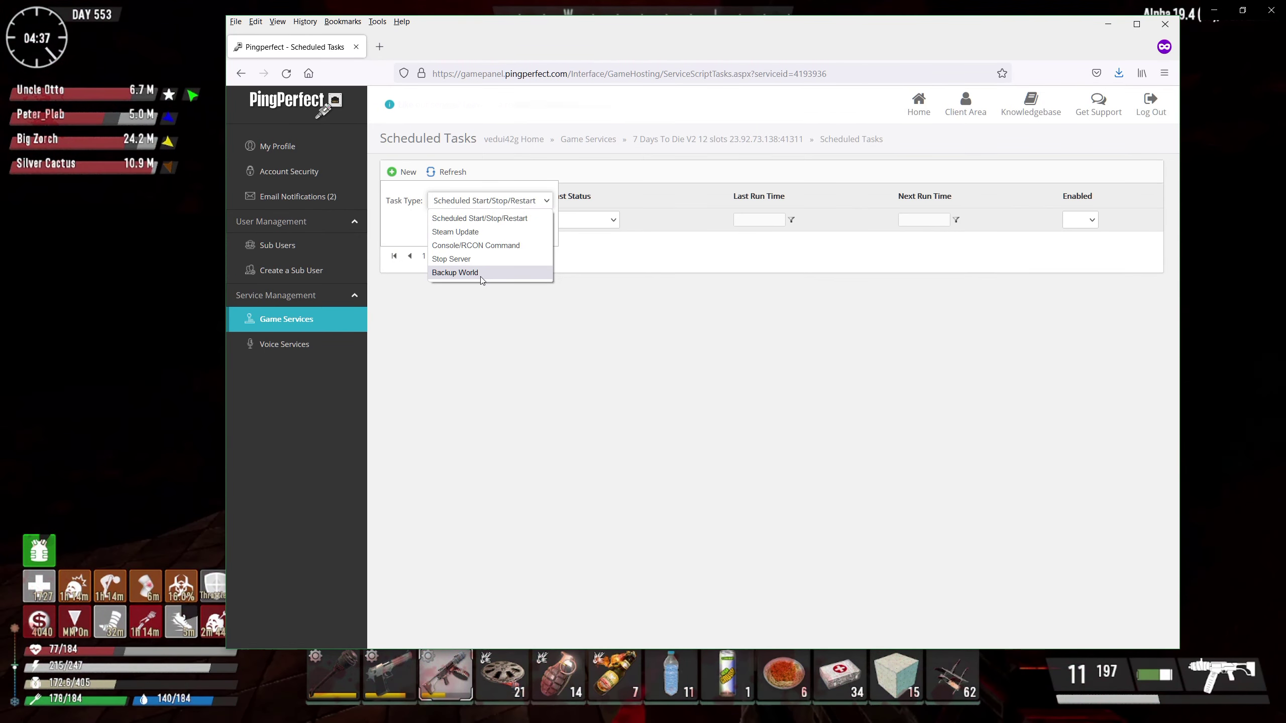
Step: Create a new Backup World task and set its schedule type to Weekly
left_click(481, 276)
left_click(452, 235)
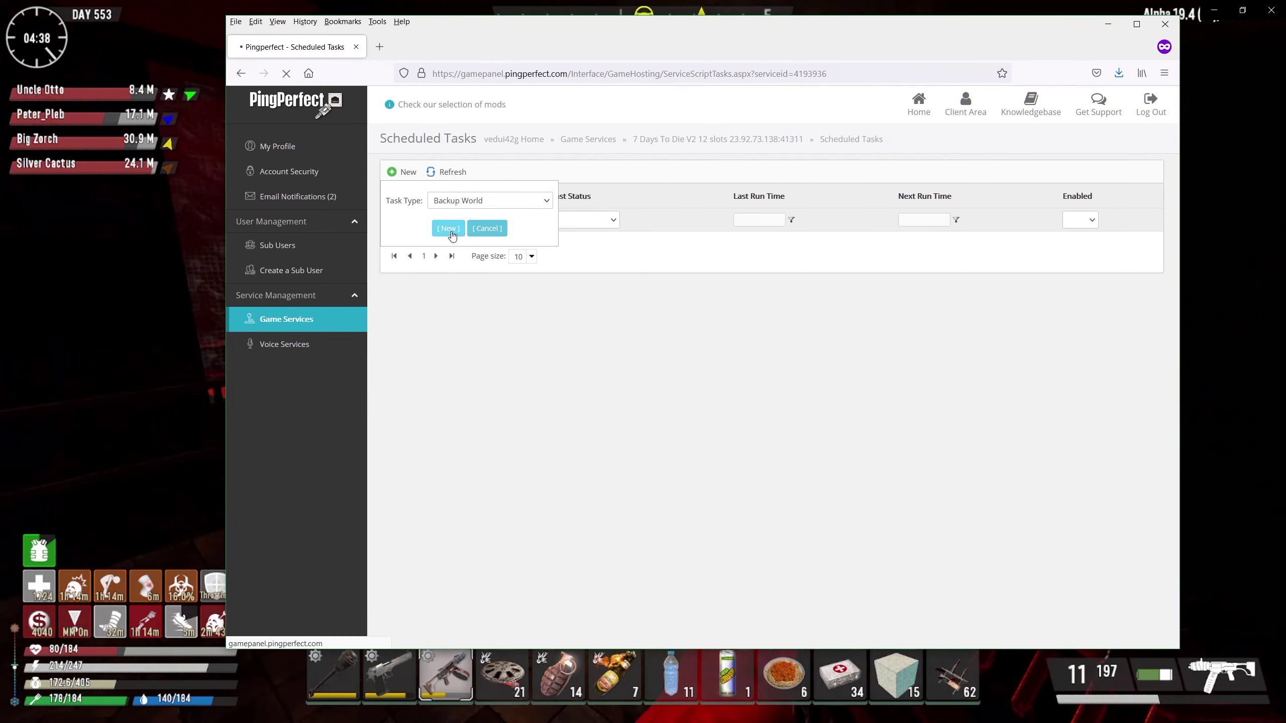
left_click(456, 276)
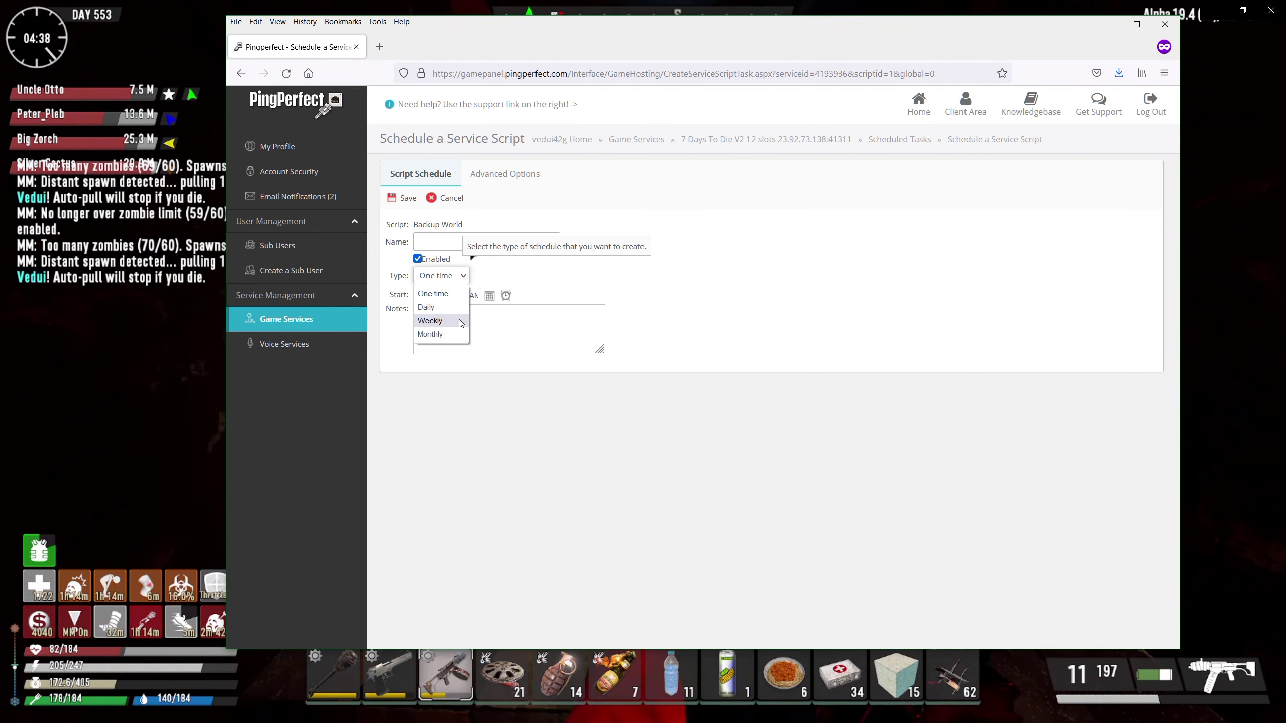
left_click(440, 307)
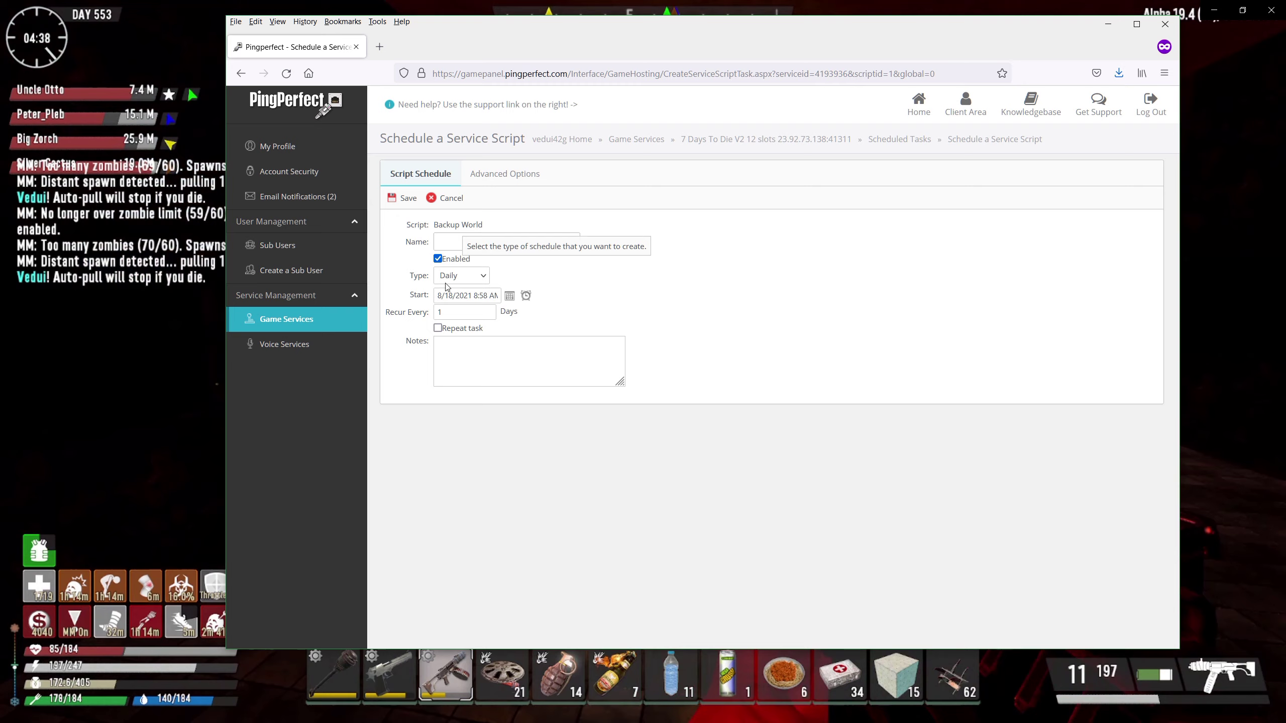
left_click(458, 275)
left_click(456, 306)
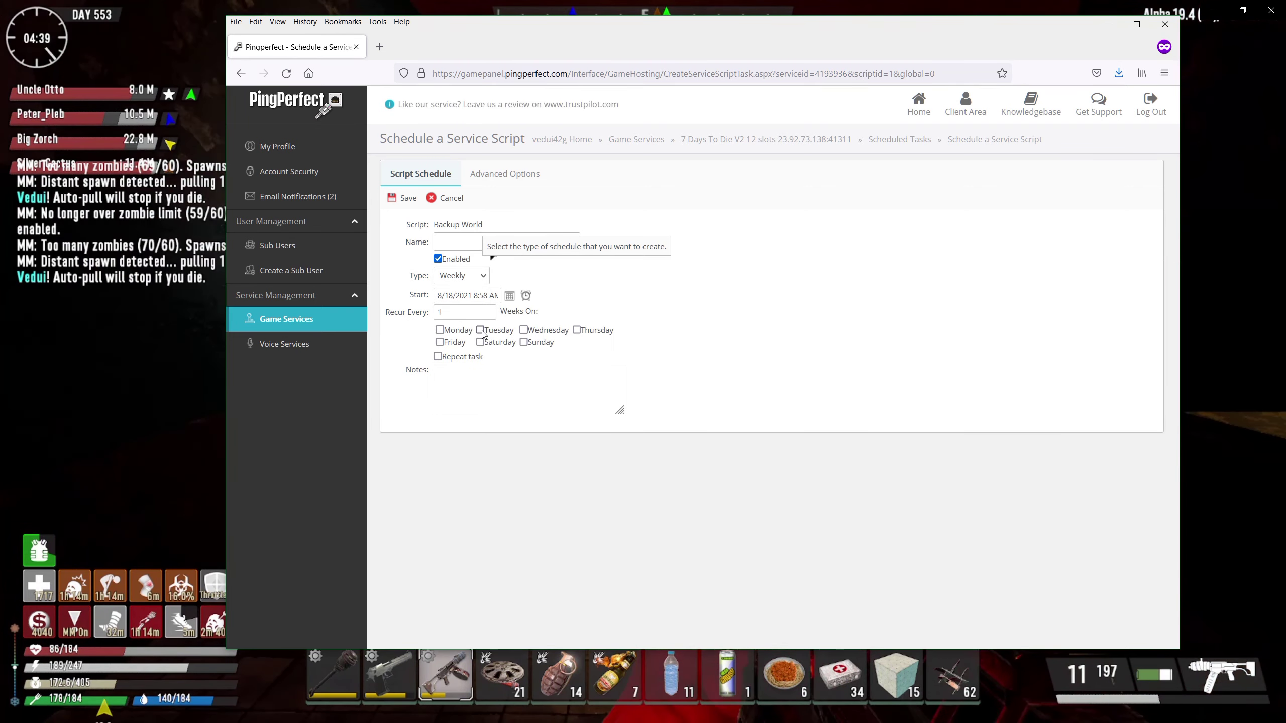
Step: Run the backup on Tuesday, Thursday and Saturday, keeping the default start time
left_click(481, 330)
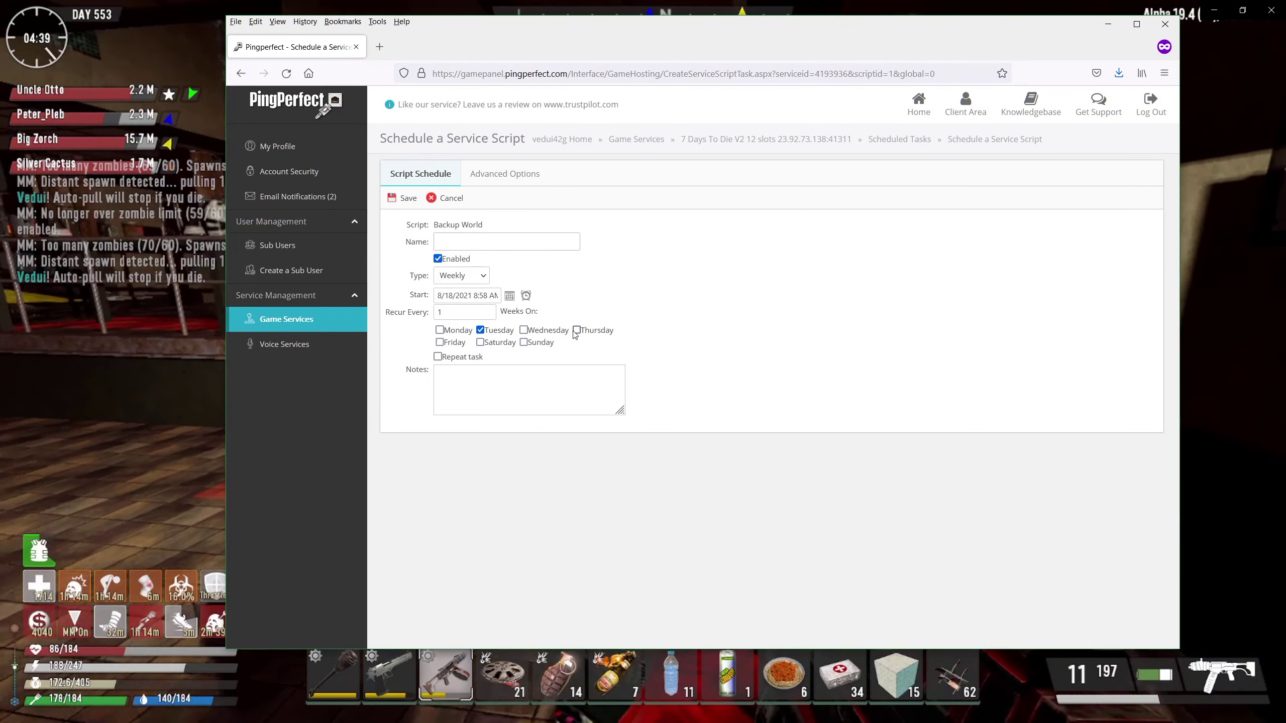
left_click(576, 329)
left_click(480, 342)
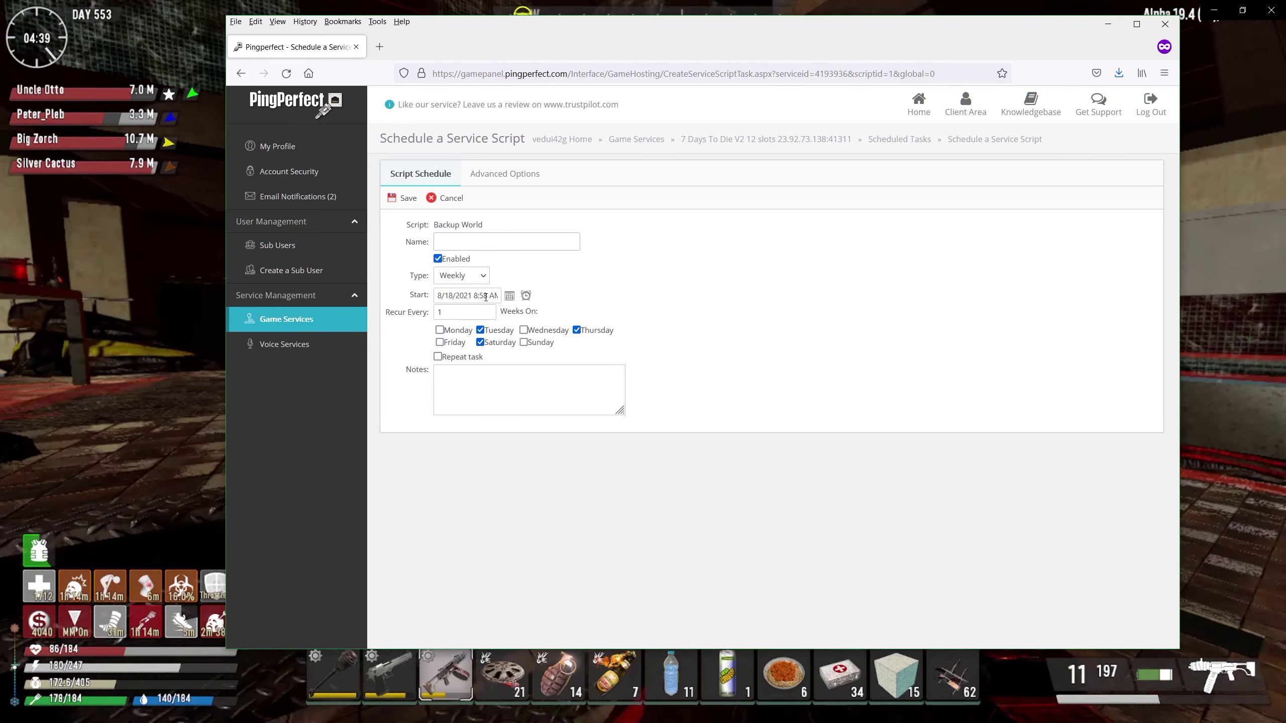
left_click(525, 296)
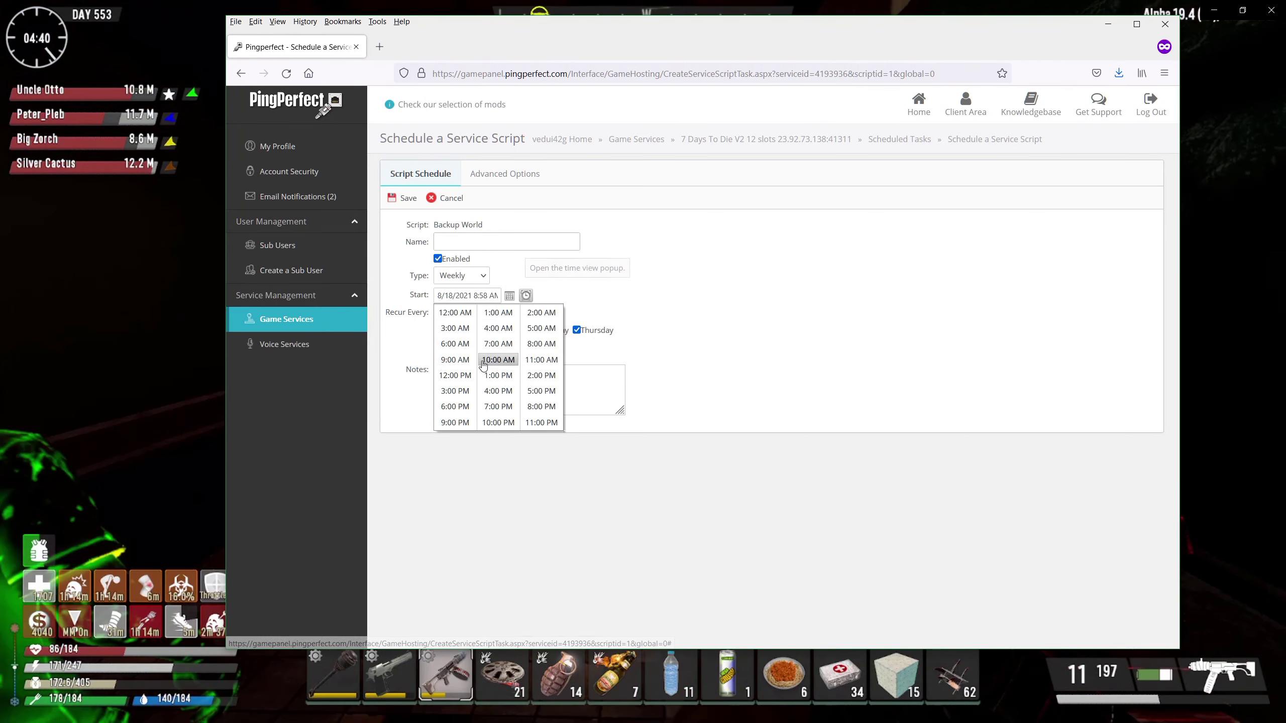
left_click(571, 300)
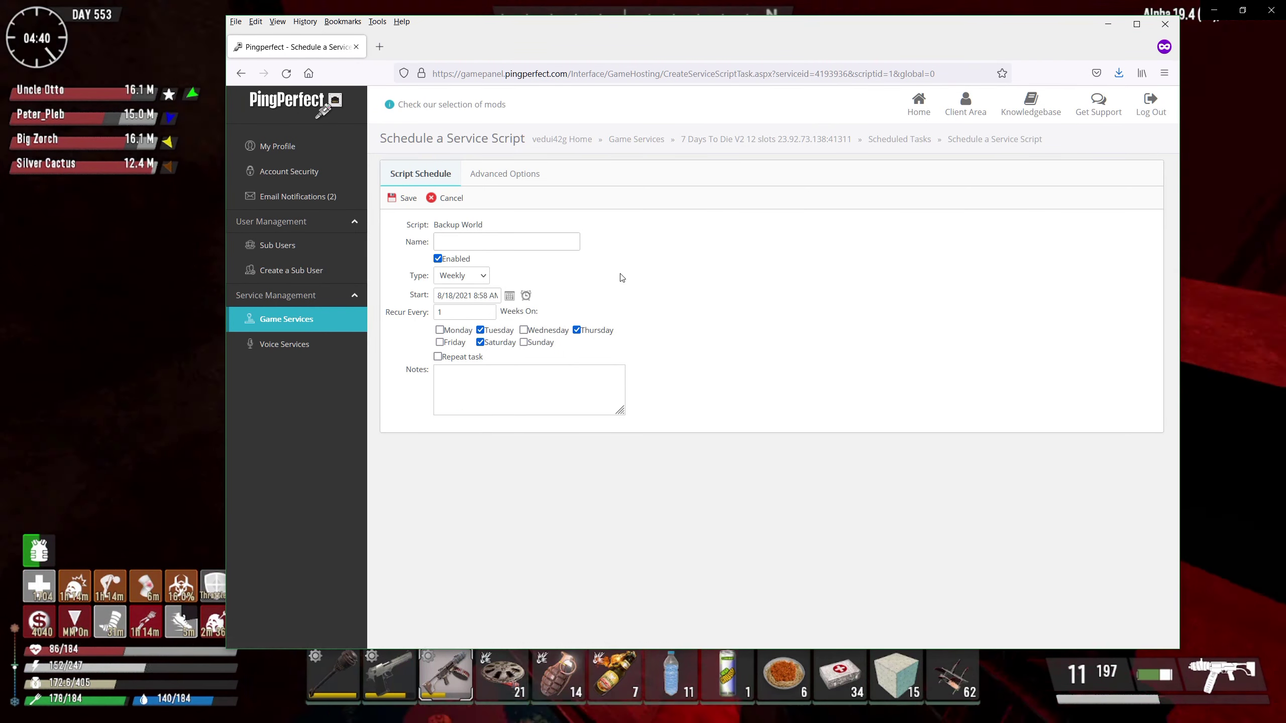
mouse_move(825, 144)
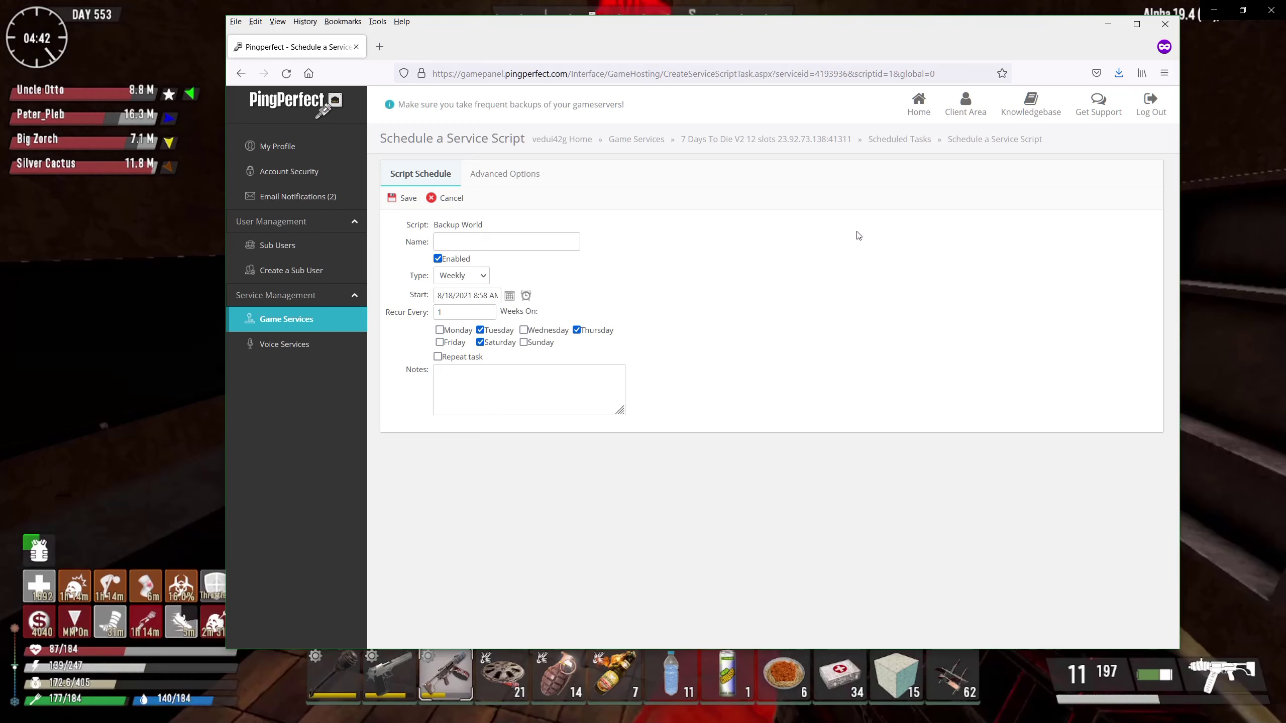
Step: Return to the server's home page and review its Reinstall and Stop Server actions
left_click(824, 140)
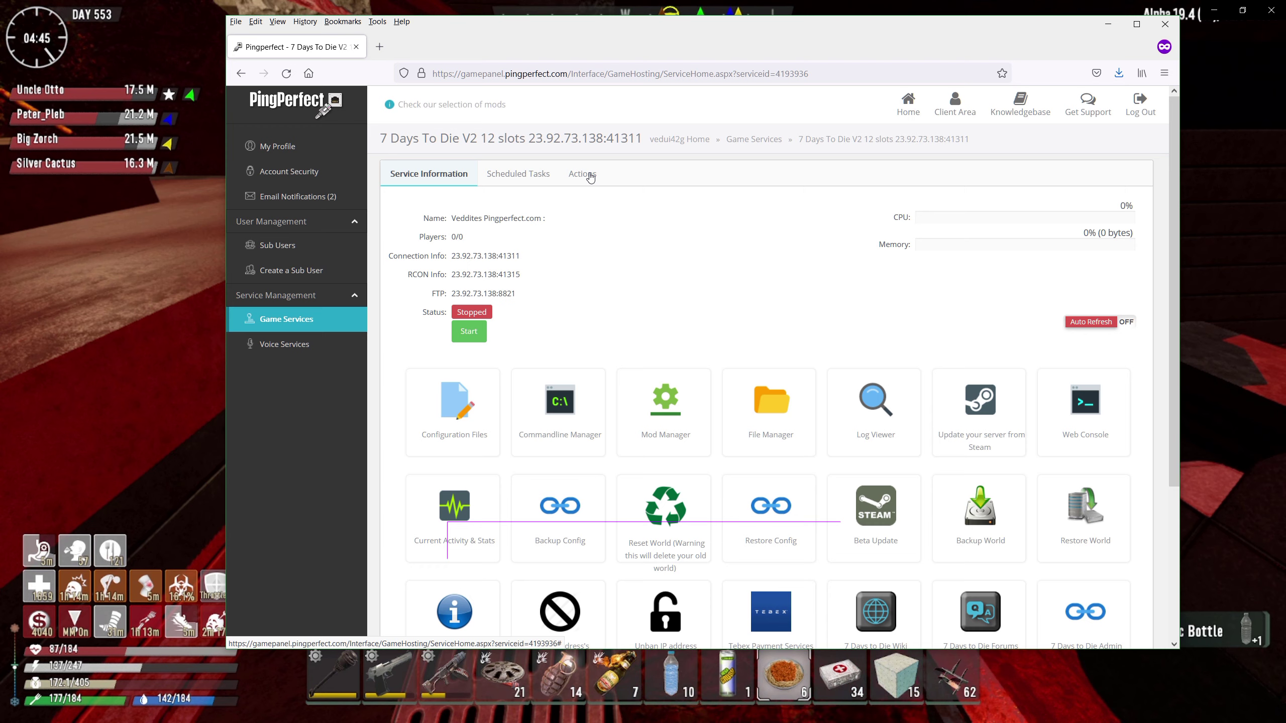
left_click(589, 175)
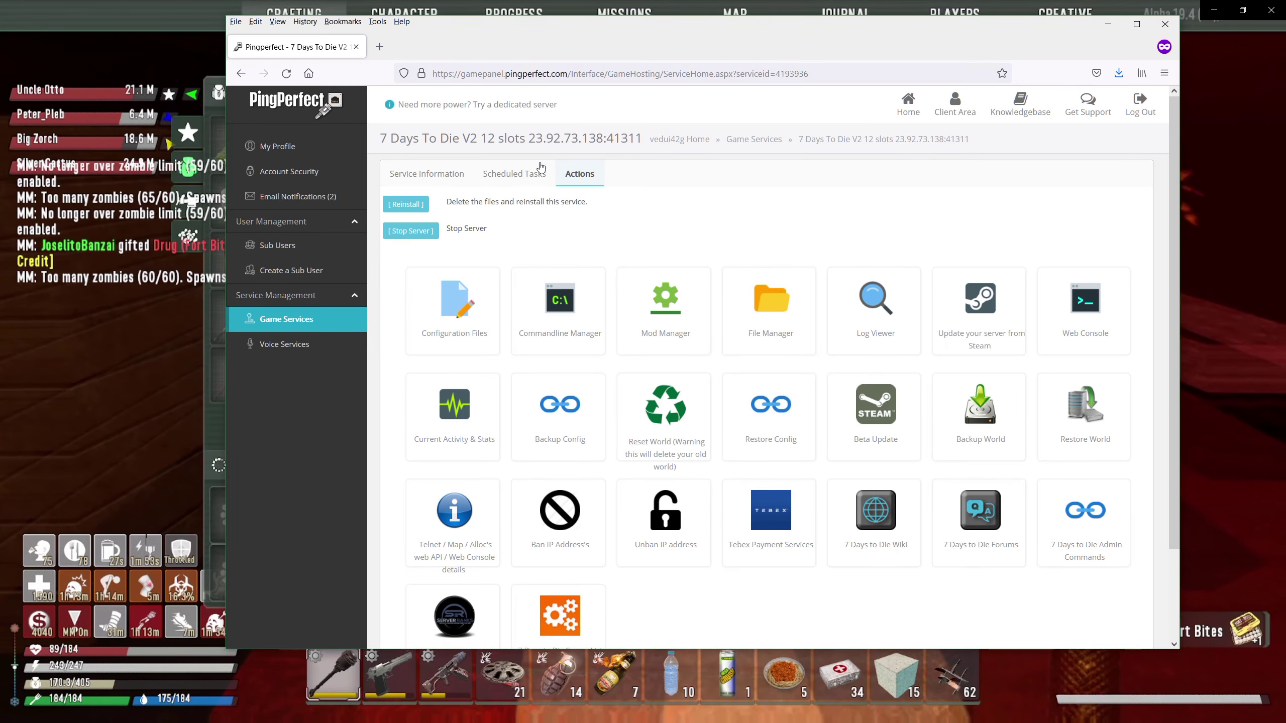
mouse_move(816, 143)
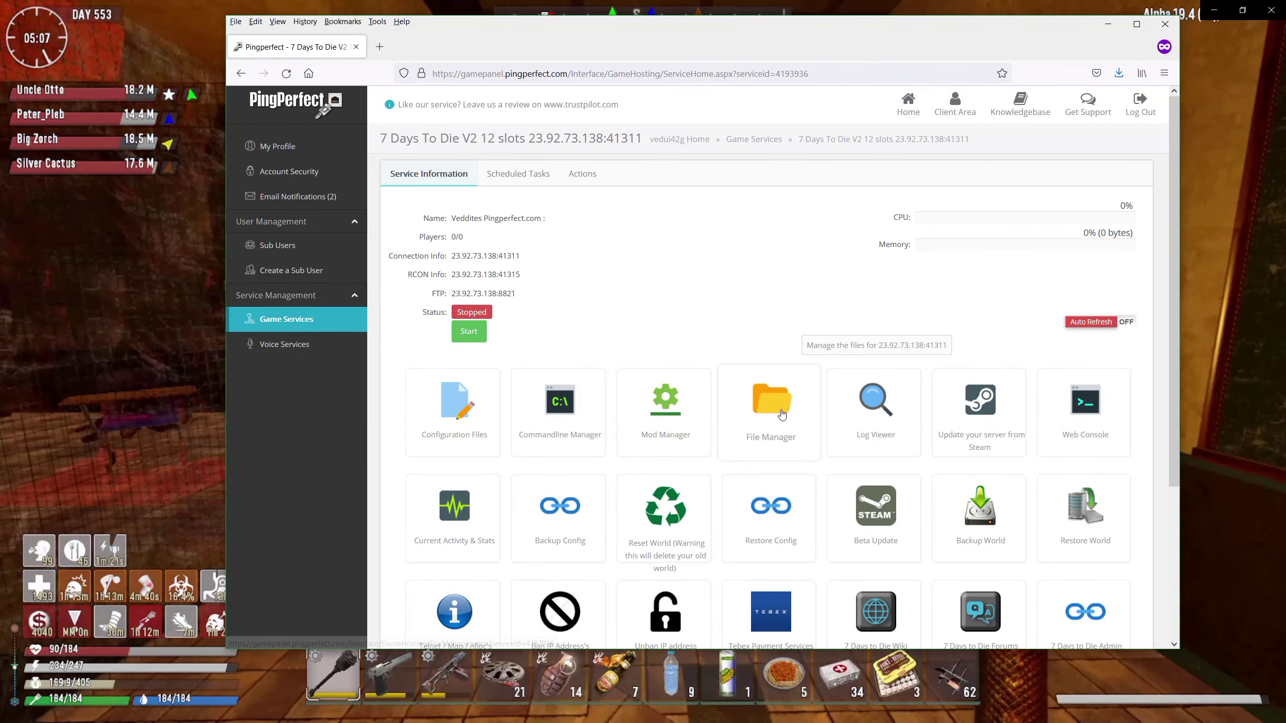
Step: In the File Manager, confirm Ved2 exists under Saves > GeneratedWorlds, then return to the service page
left_click(782, 414)
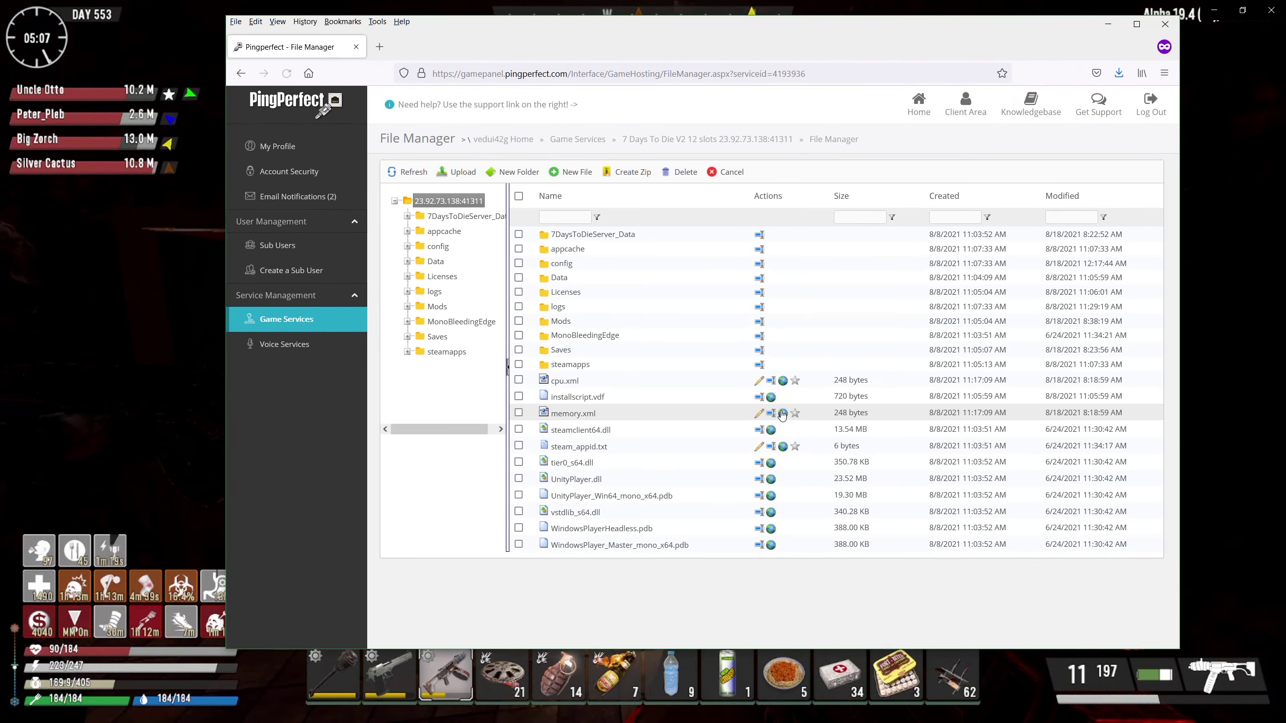
left_click(407, 337)
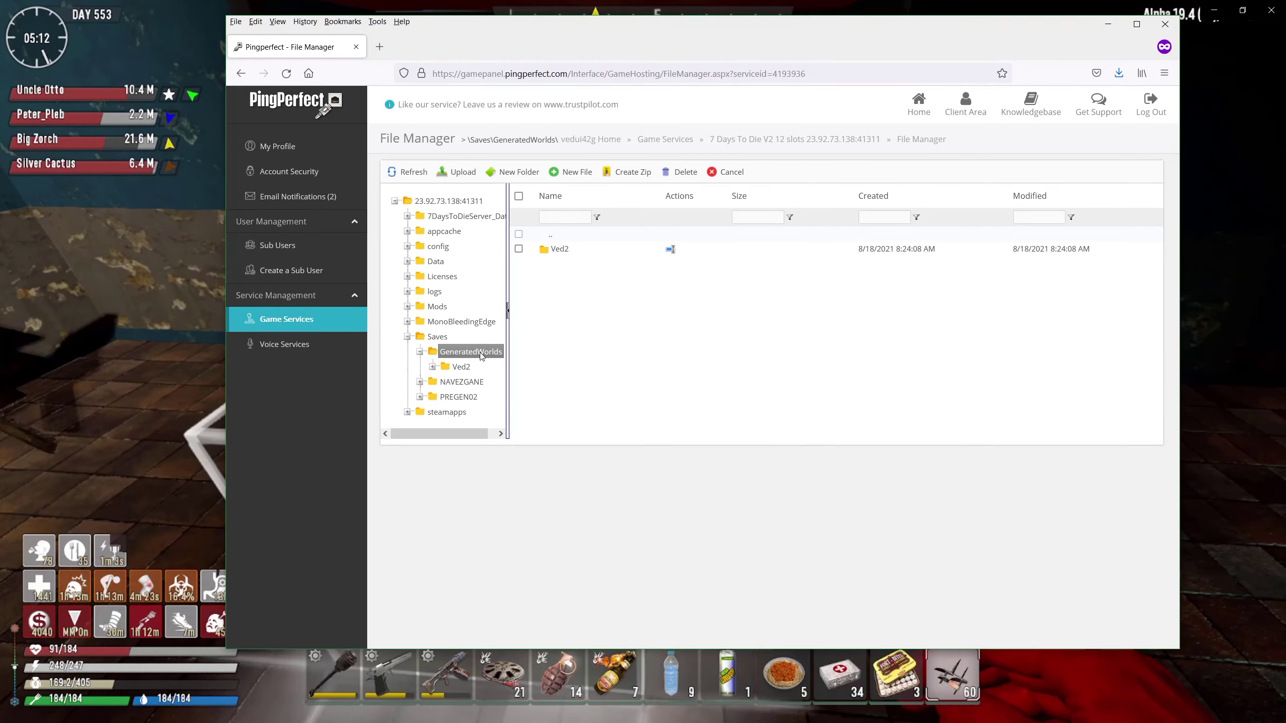
key("3")
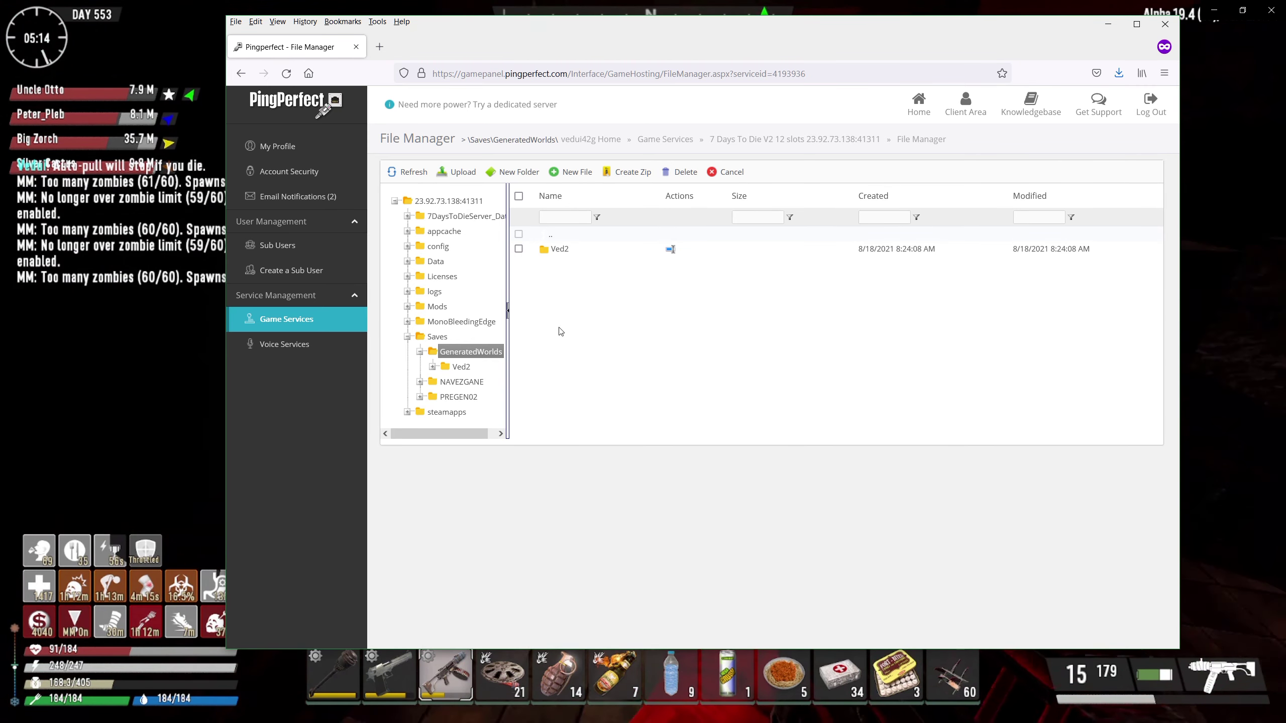
left_click(808, 146)
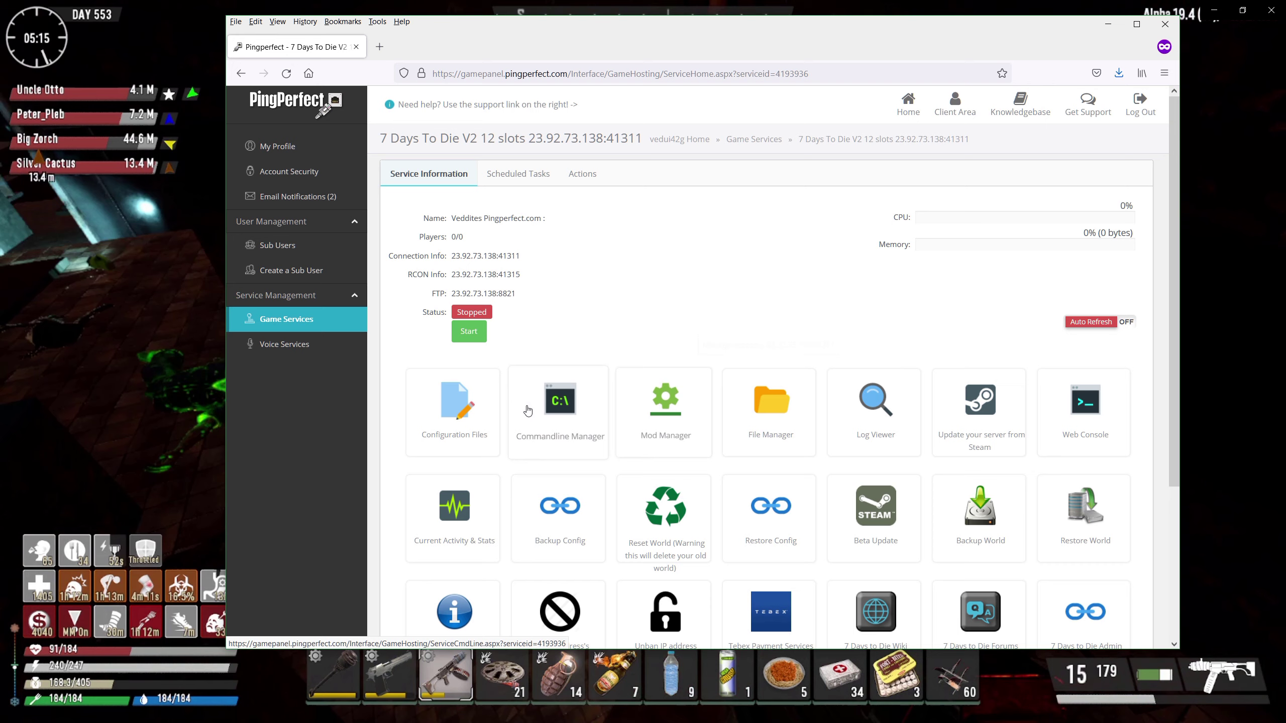
Step: In the pingperfect.xml editor, replace the Game World value NAVEZGANE with Ved2
left_click(467, 410)
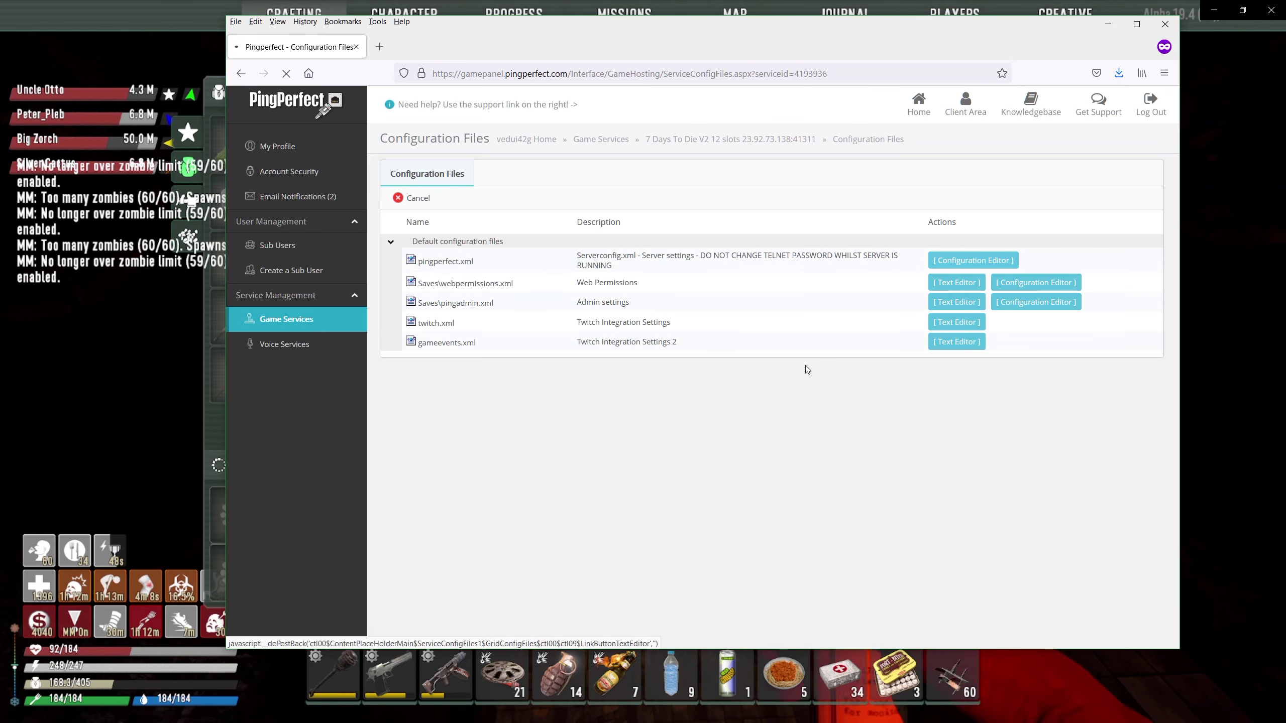
scroll(818, 335, "down", 4)
scroll(818, 336, "down", 5)
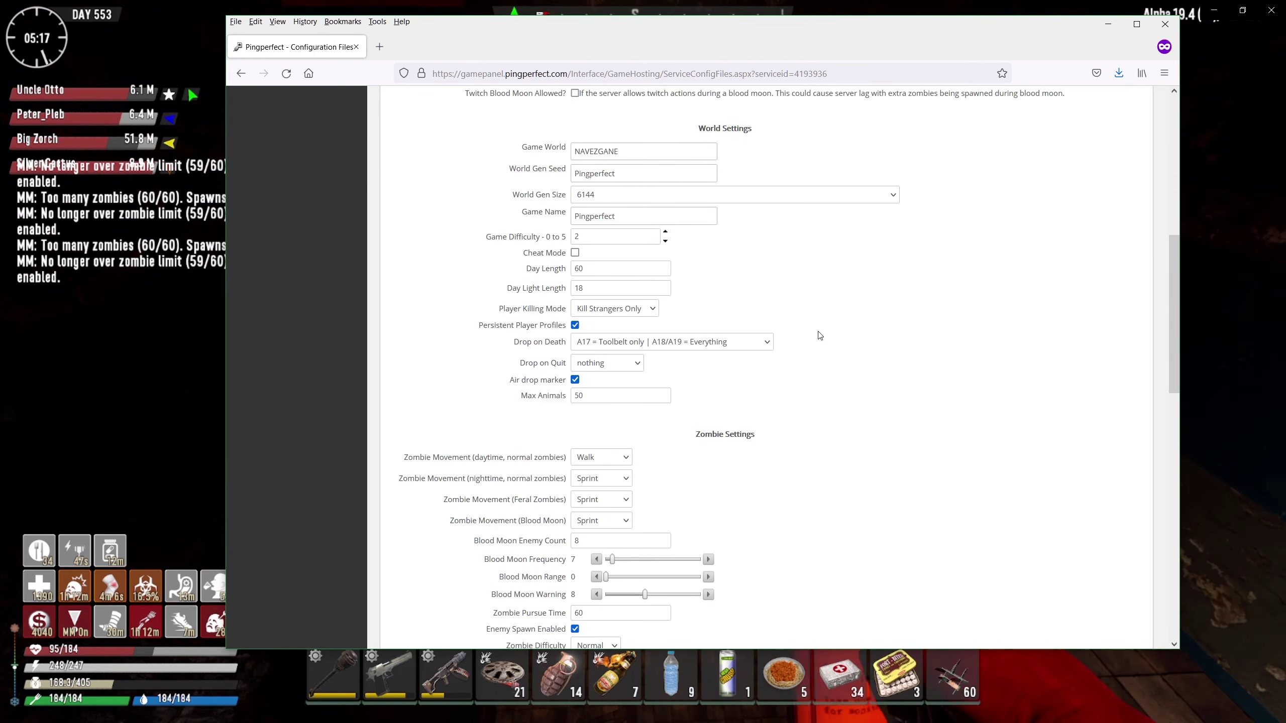
scroll(752, 258, "up", 2)
left_click(665, 223)
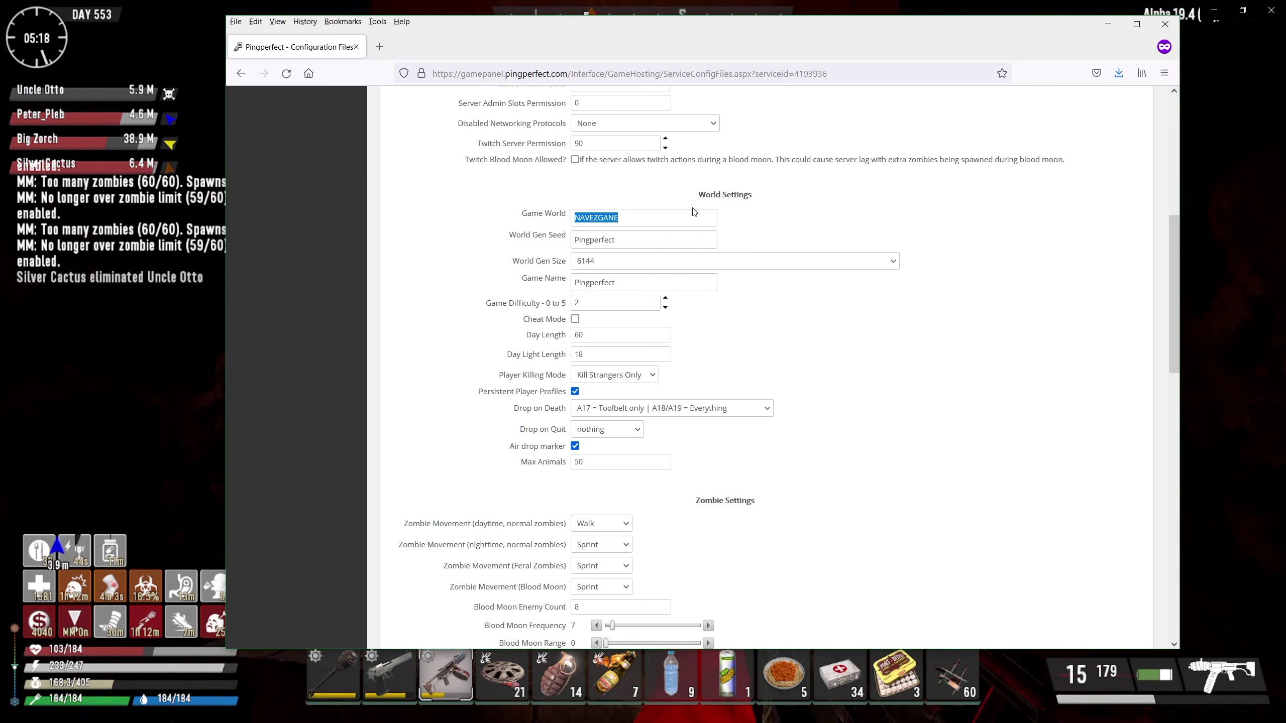
left_click(629, 216)
double_click(629, 217)
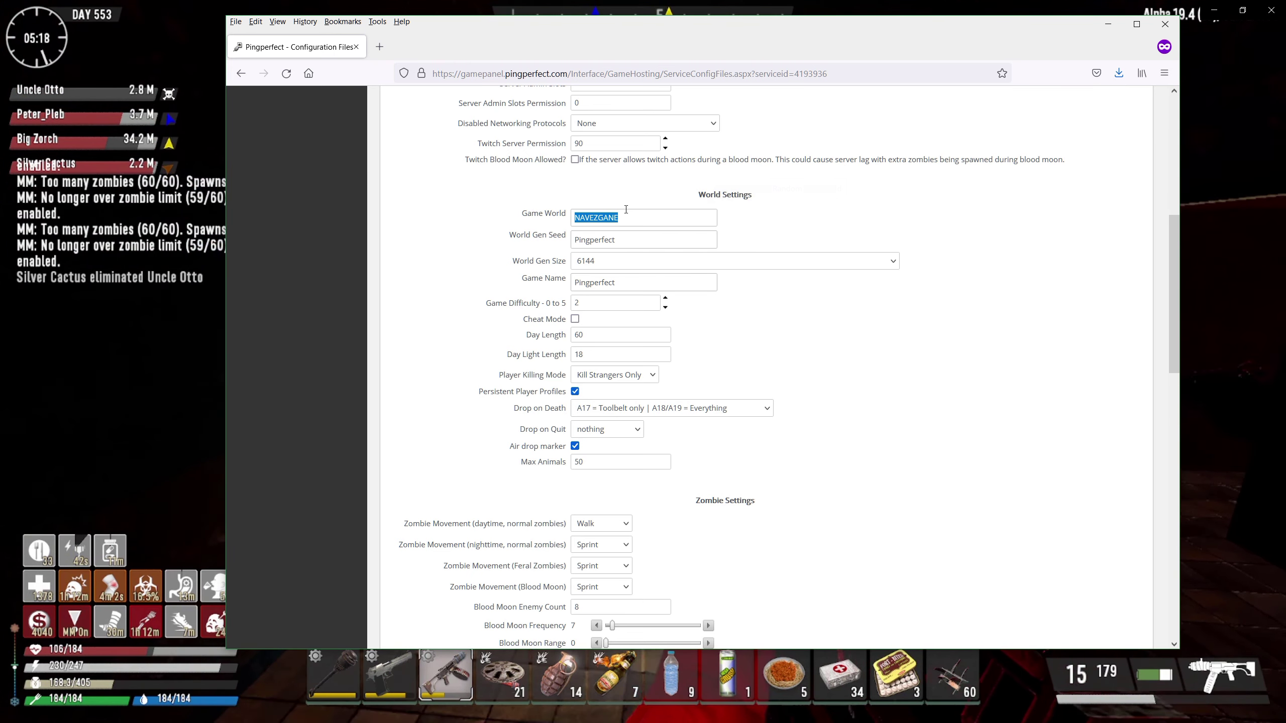
left_click(655, 221)
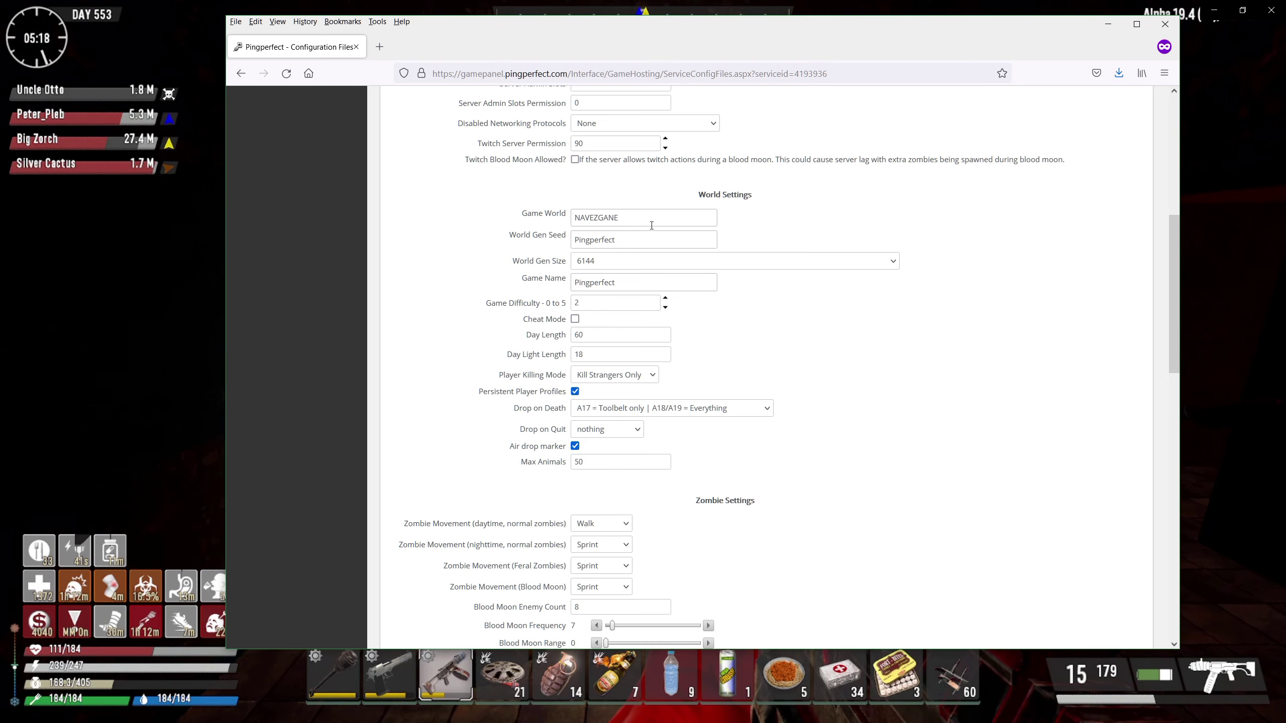
left_click_drag(655, 221, 490, 219)
type("PREE")
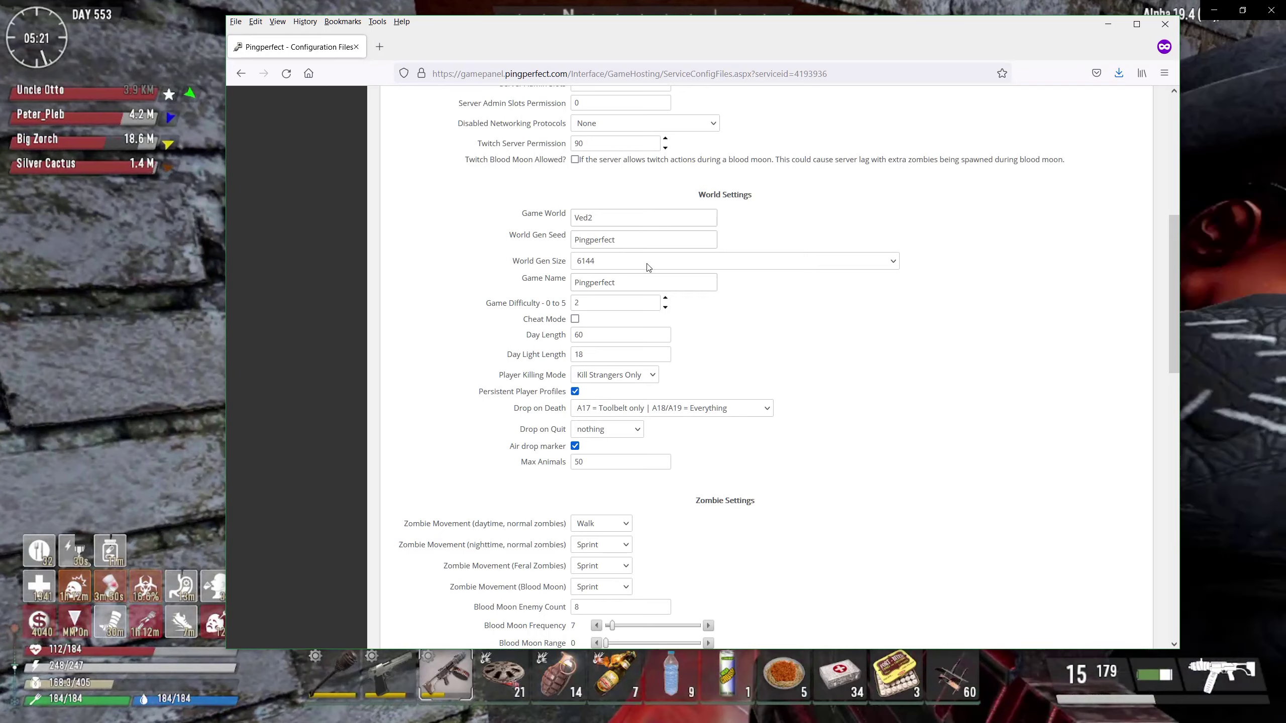
Step: Set World Gen Size to 4096 and enter placeholder text for World Gen Seed and Game Name
left_click(648, 267)
left_click(621, 316)
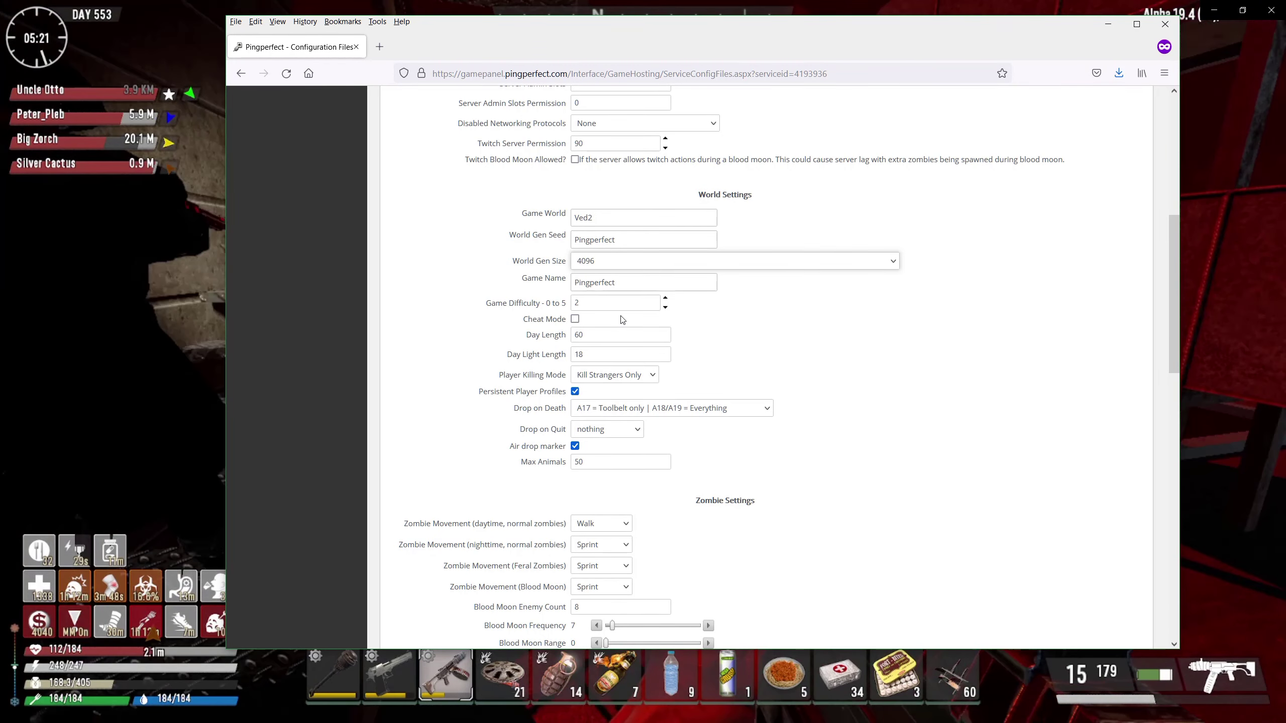
left_click_drag(616, 240, 545, 241)
type("gfgfg")
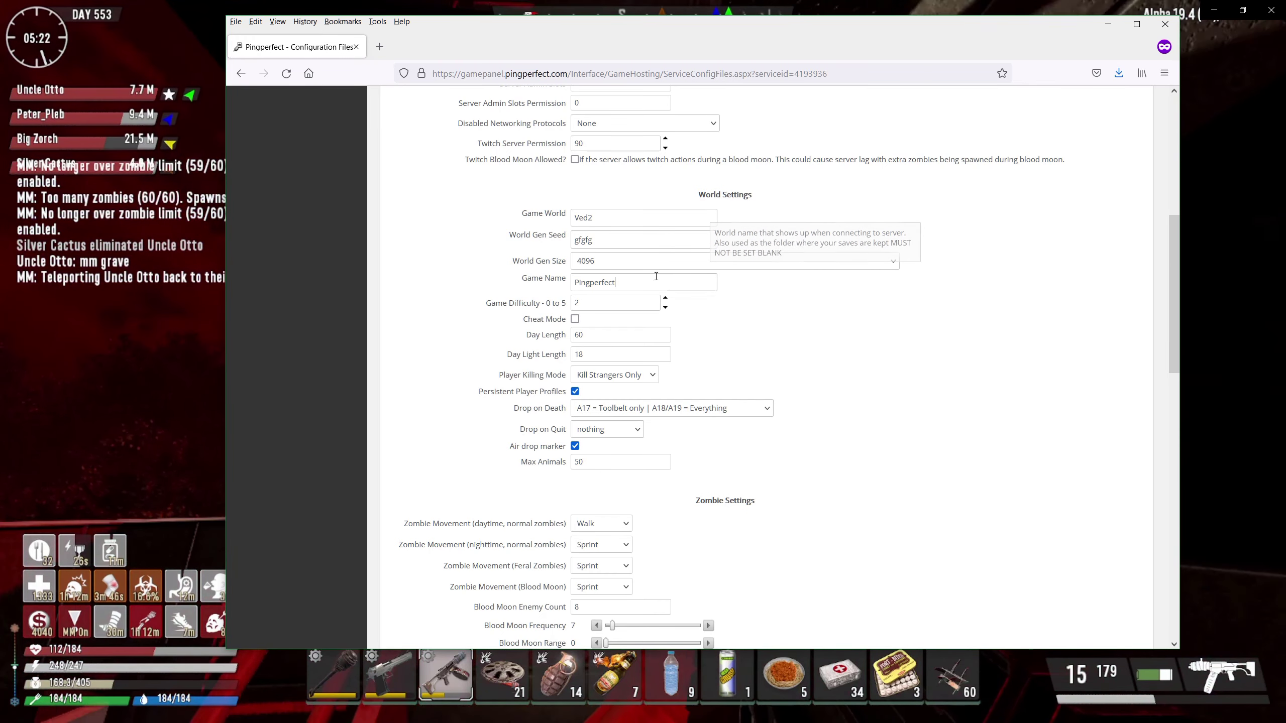
double_click(632, 276)
type("dgdfgdfg")
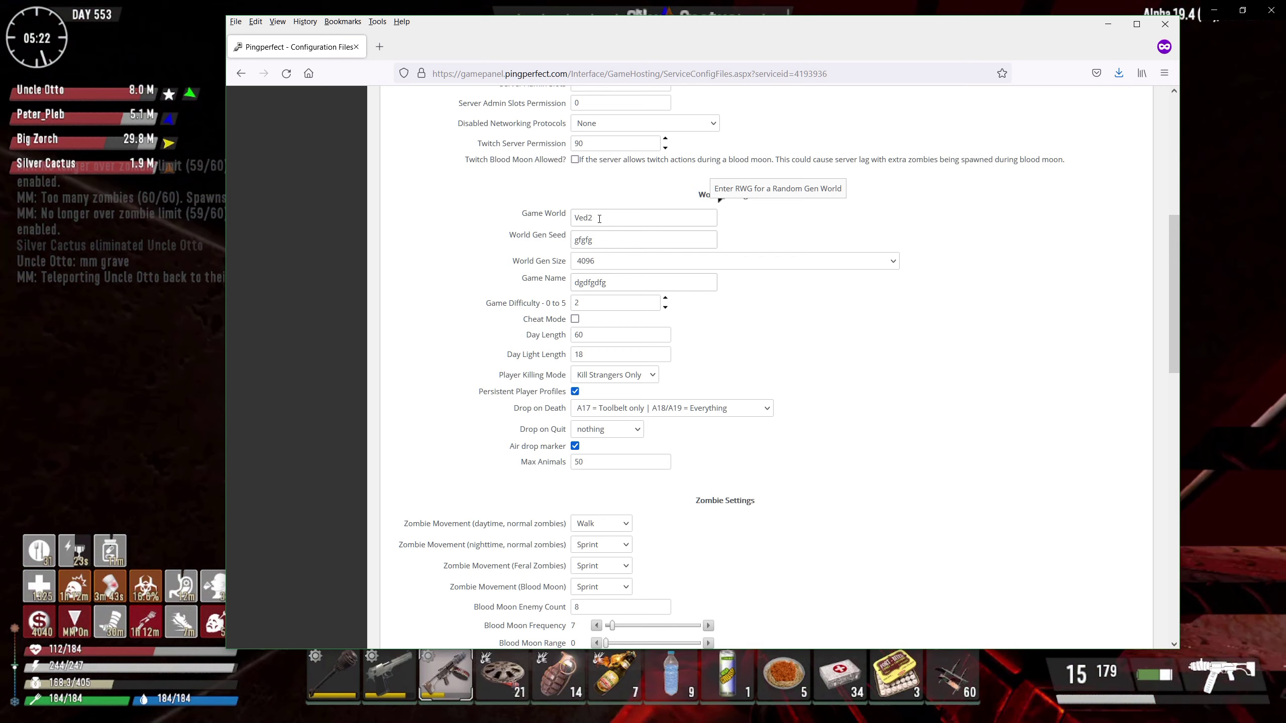
left_click(599, 218)
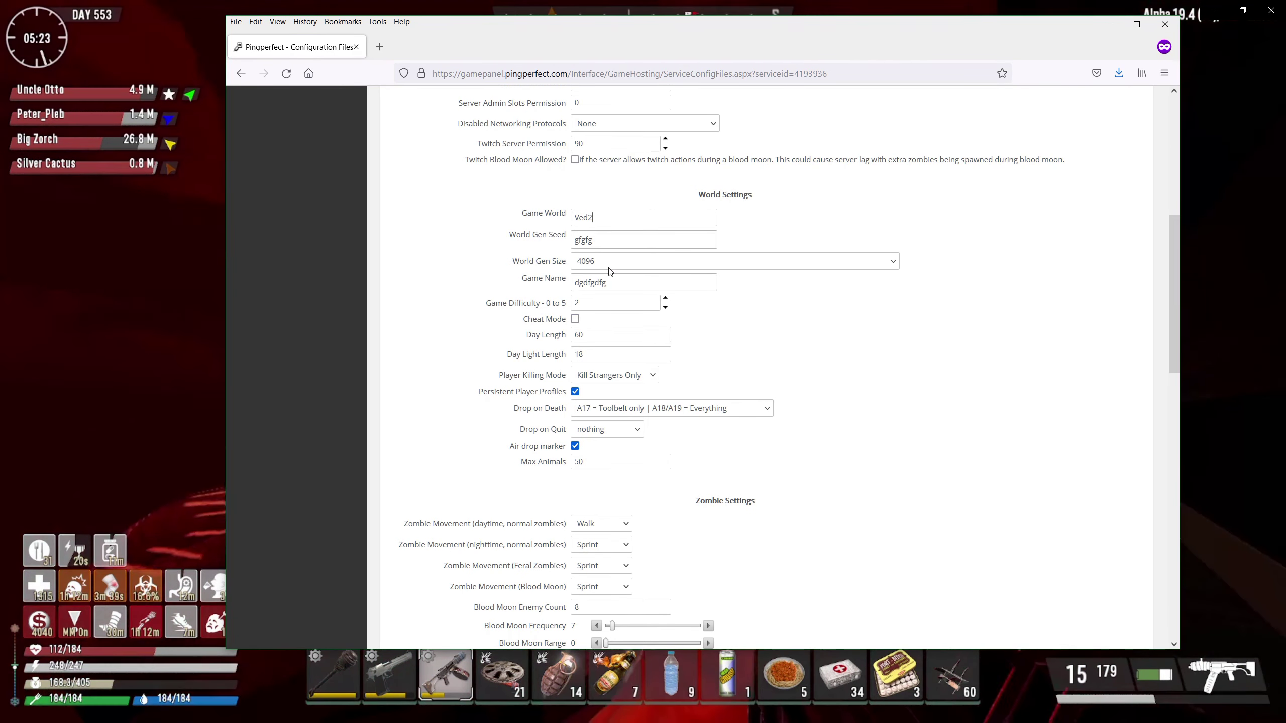
scroll(610, 271, "up", 10)
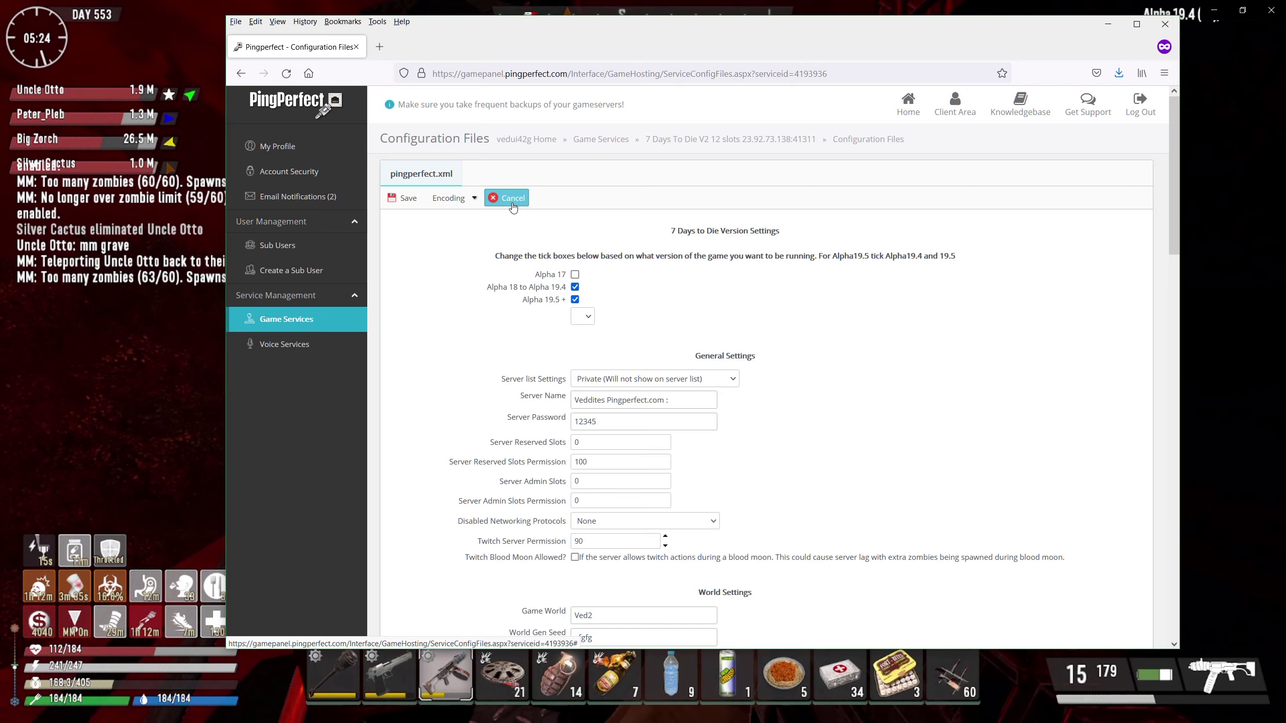
Step: Exit the configuration editor back to the server's Service Home page
left_click(505, 195)
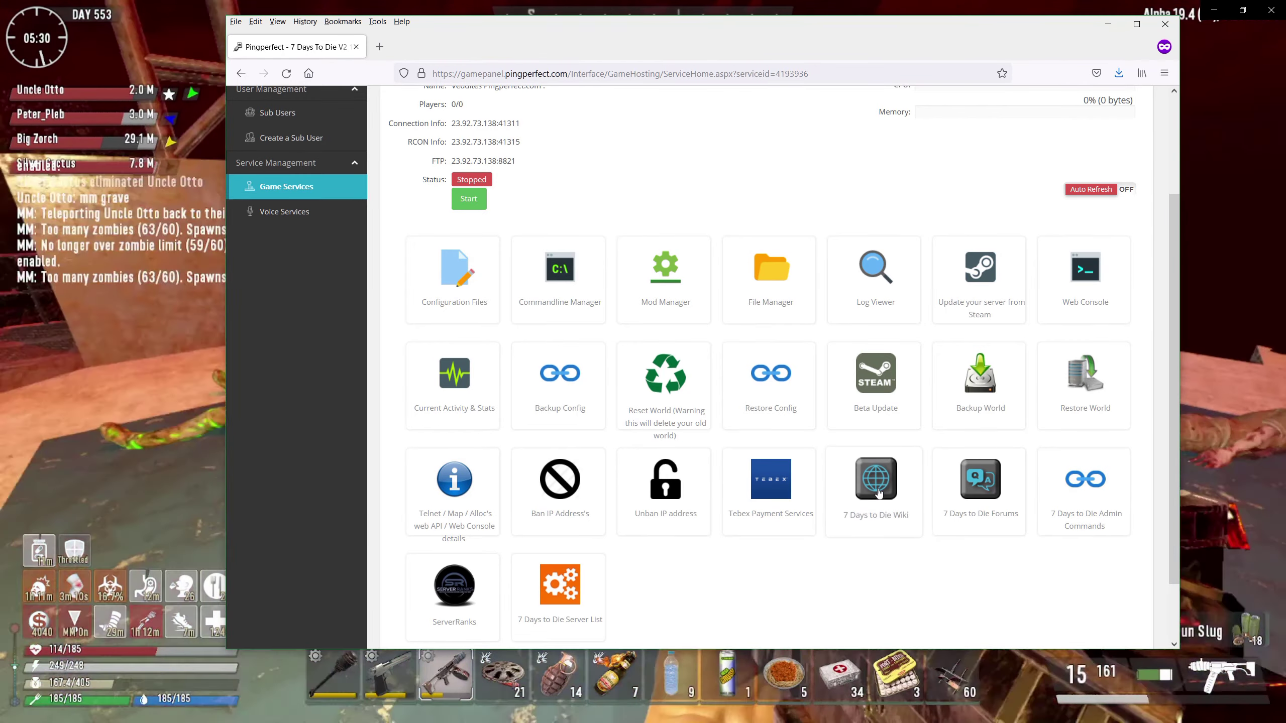
Step: Open the official 7 Days to Die Wiki in a new tab, then switch back to the panel
left_click(879, 494)
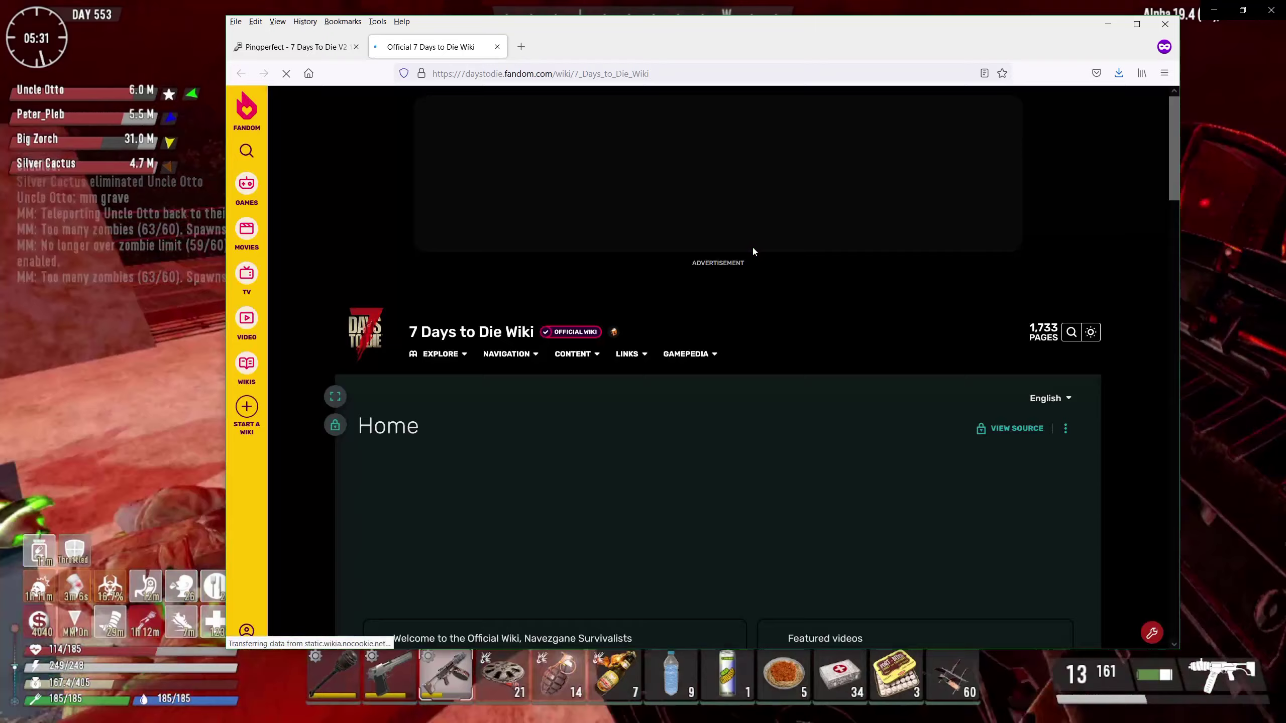
scroll(753, 277, "down", 8)
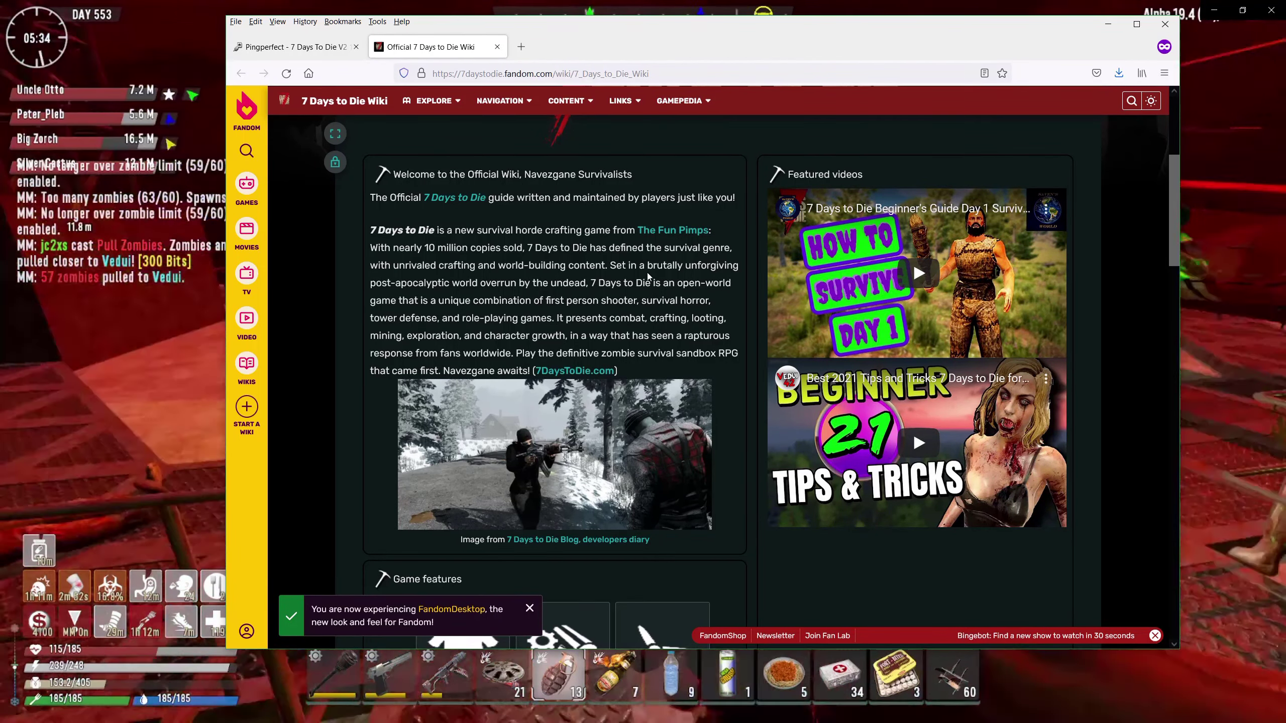
left_click(314, 50)
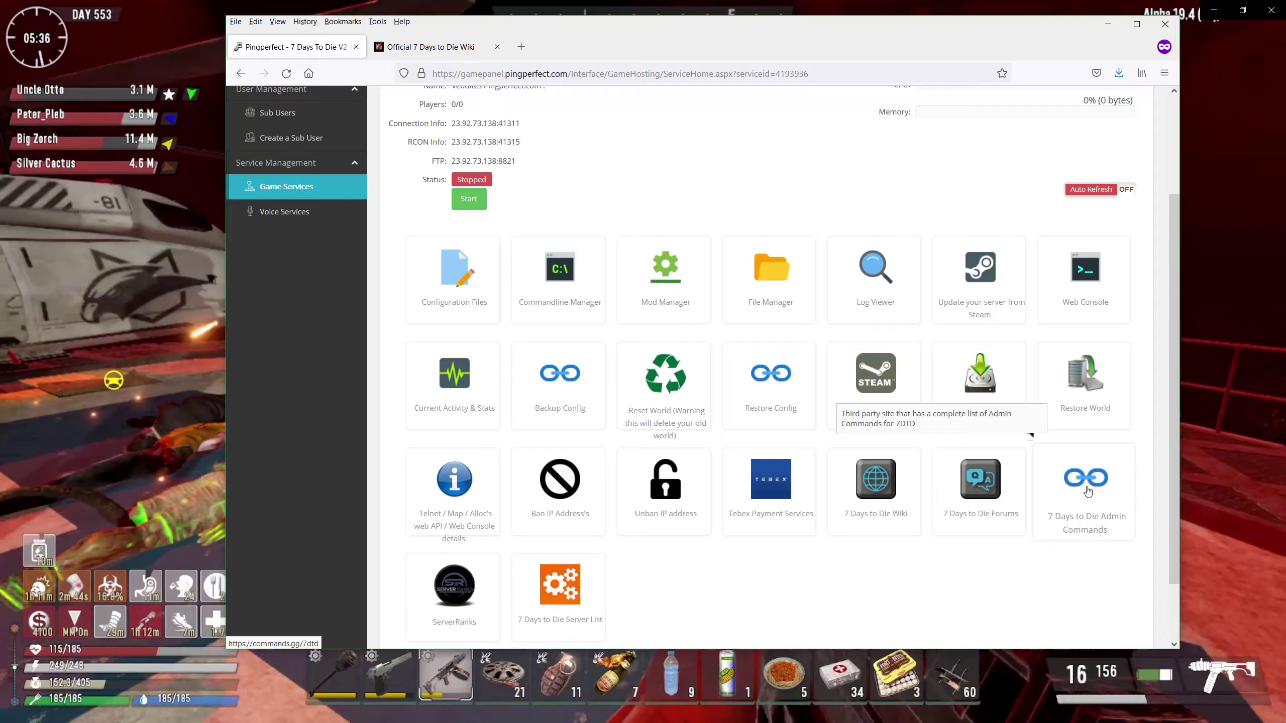
Step: Open the 7 Days to Die admin console commands reference, then return to the server panel
left_click(1087, 490)
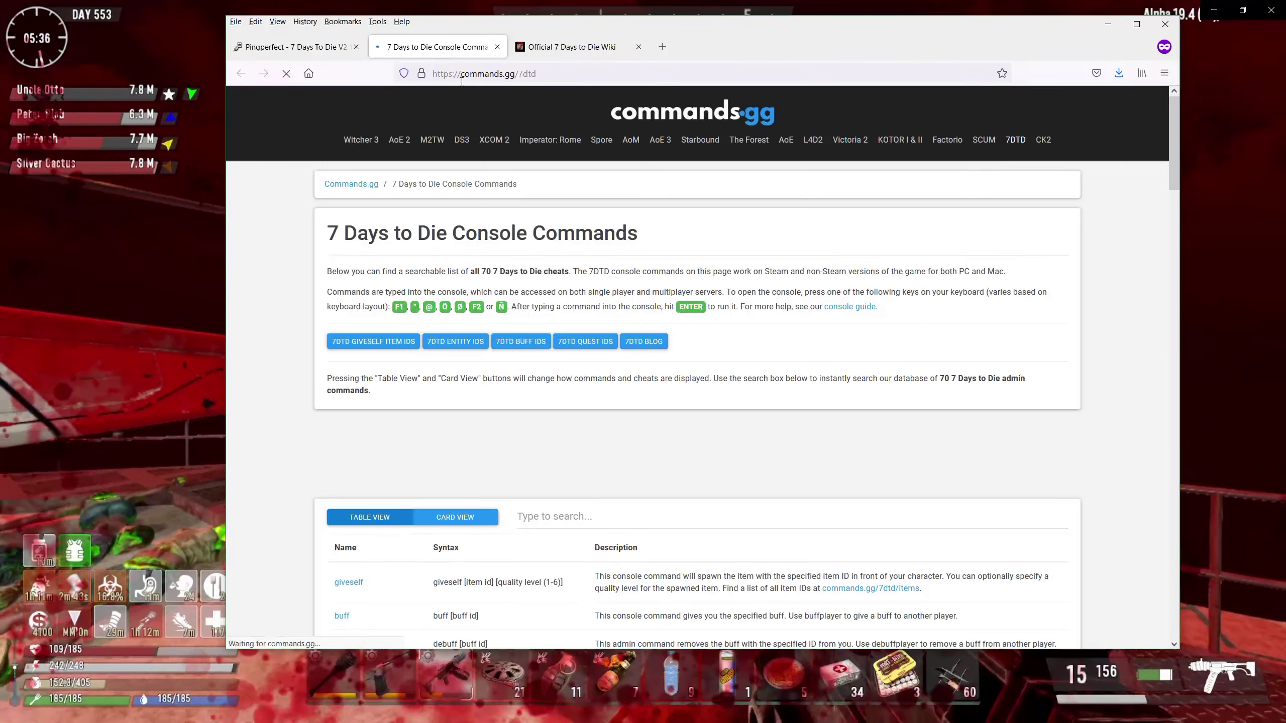
scroll(371, 335, "down", 15)
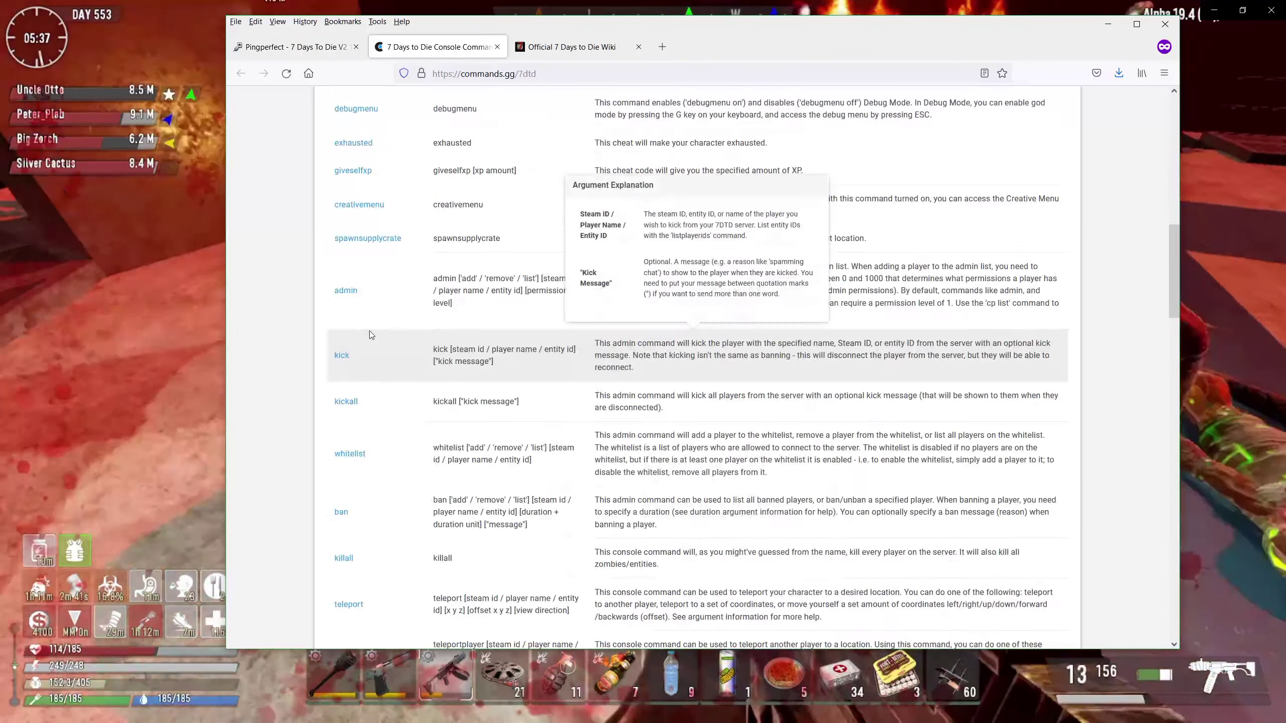
scroll(371, 335, "down", 20)
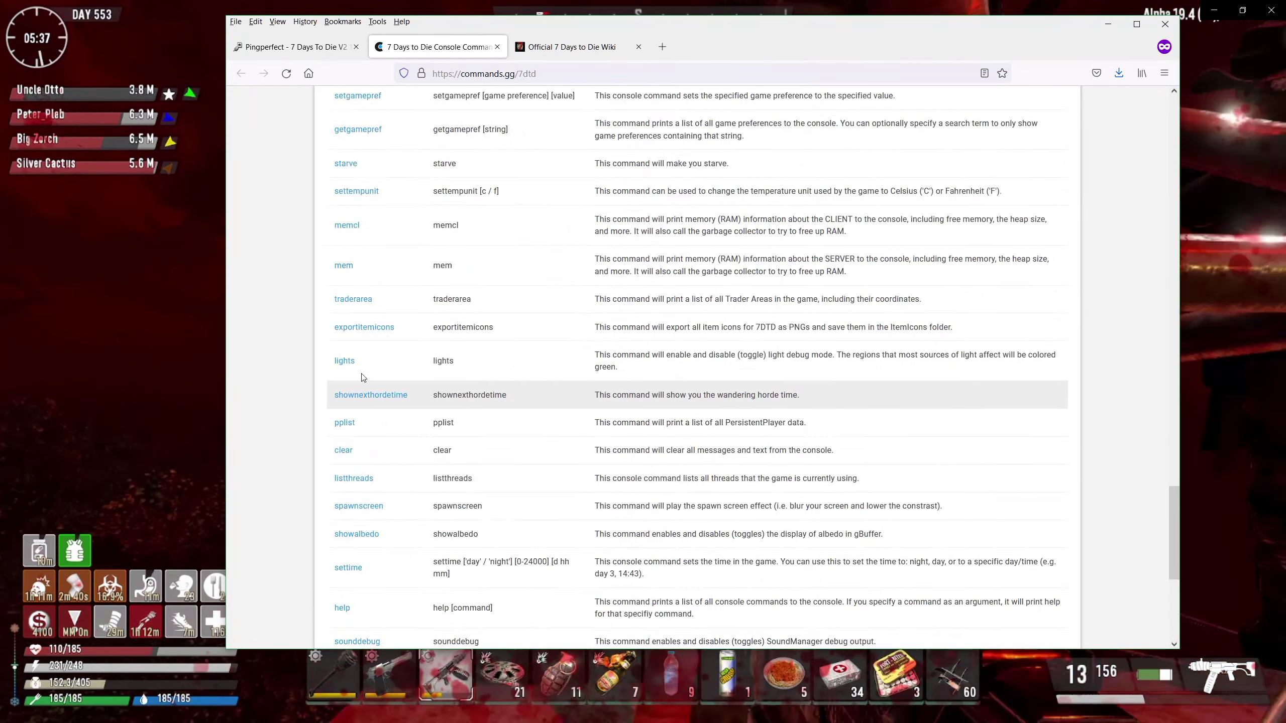
key("ctrl+shift+Tab")
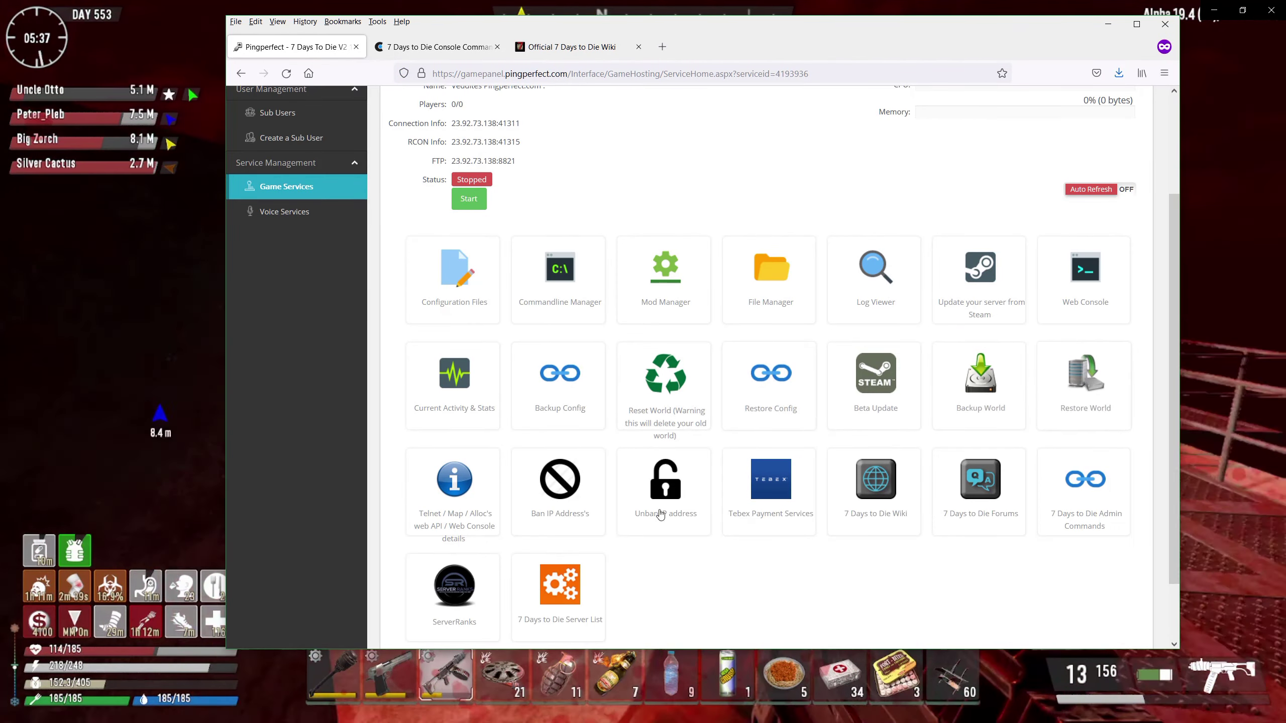